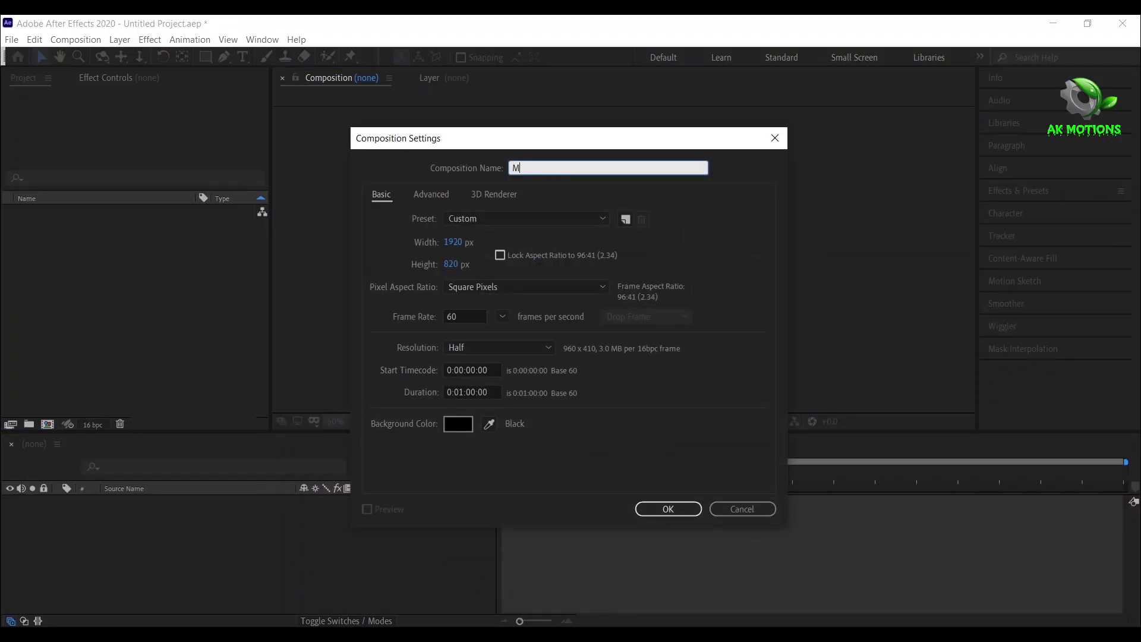
Name the composition Main with height 1080 and a 0:00:05:00 duration
text(ain)
click(454, 264)
text(18)
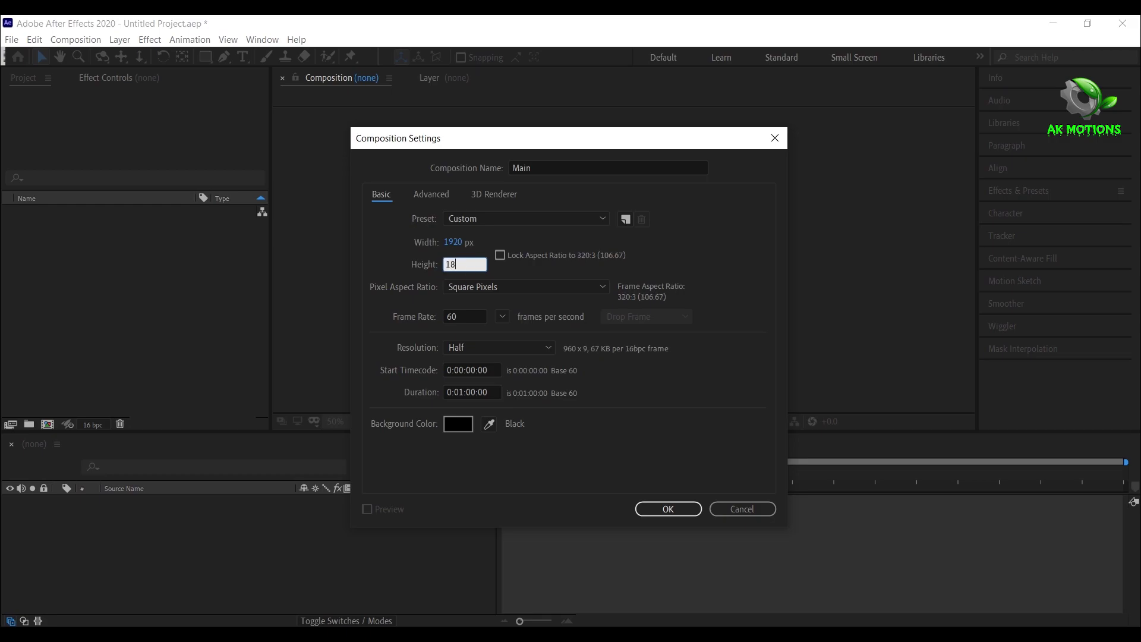
text(80)
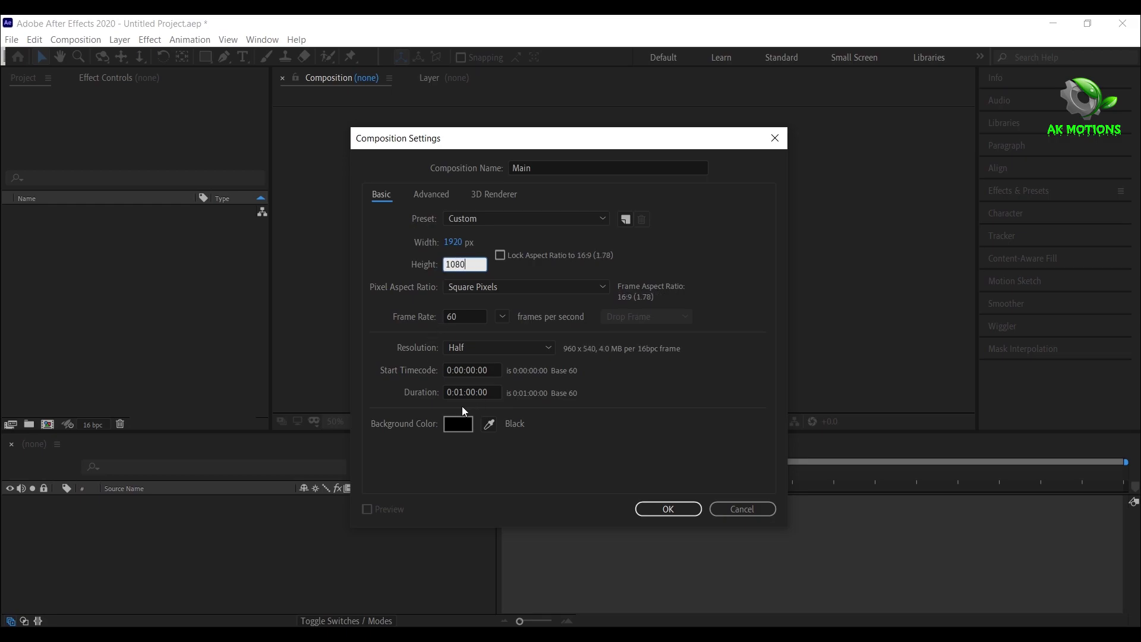
click(462, 390)
click(463, 392)
key(BackSpace)
text(00)
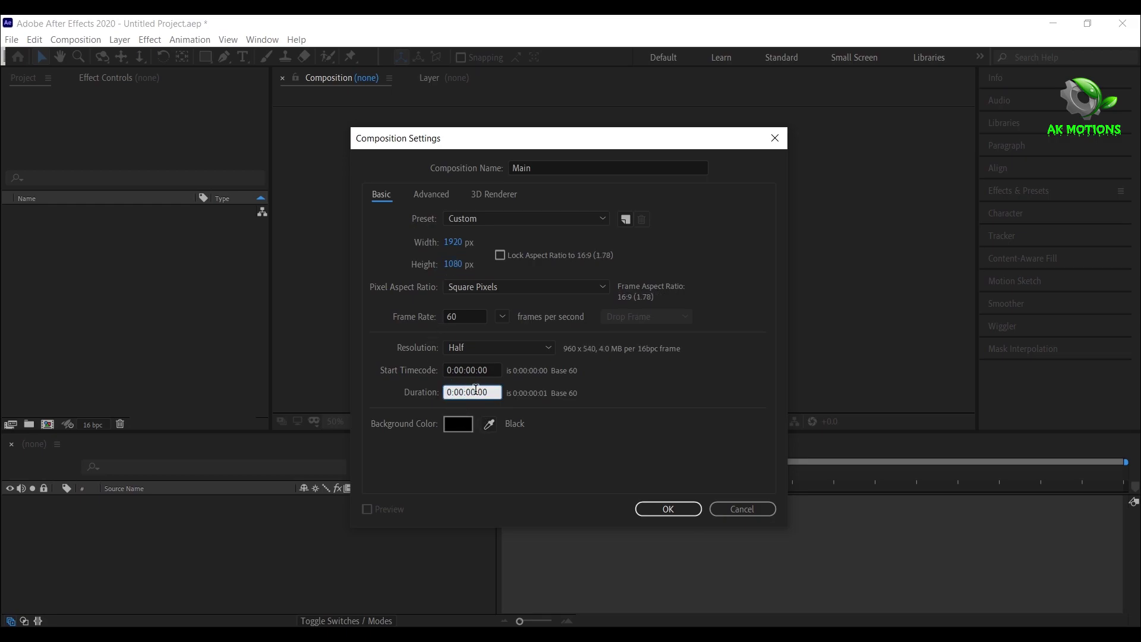
click(539, 452)
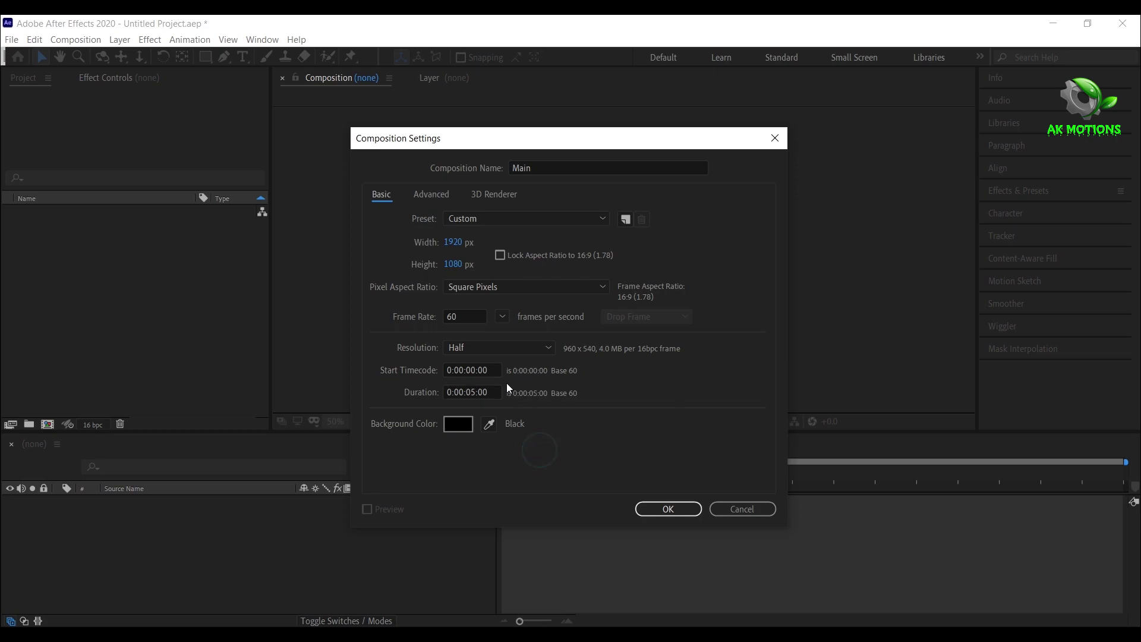
Set Full resolution, confirm the settings, and fit the composition in the viewer
click(504, 340)
click(502, 361)
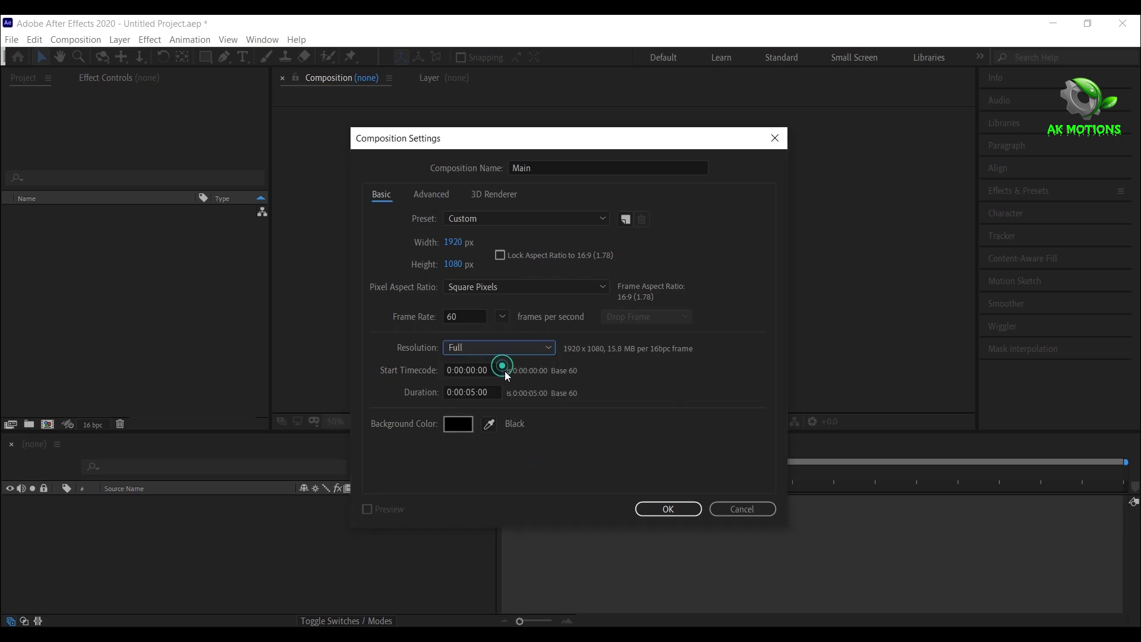
click(653, 508)
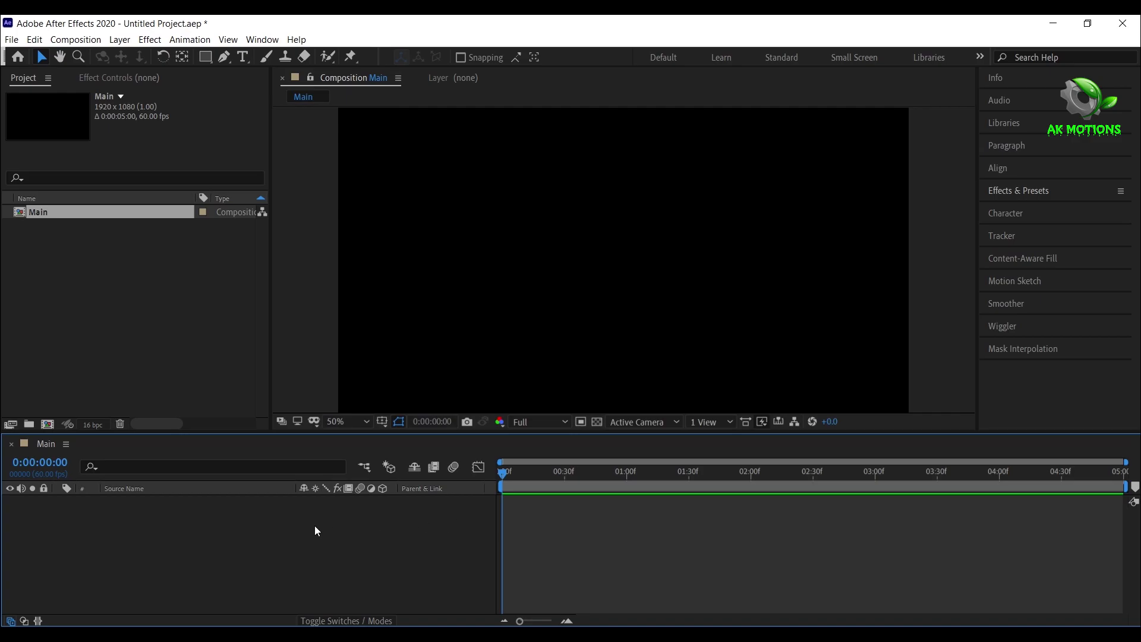
click(349, 422)
click(388, 180)
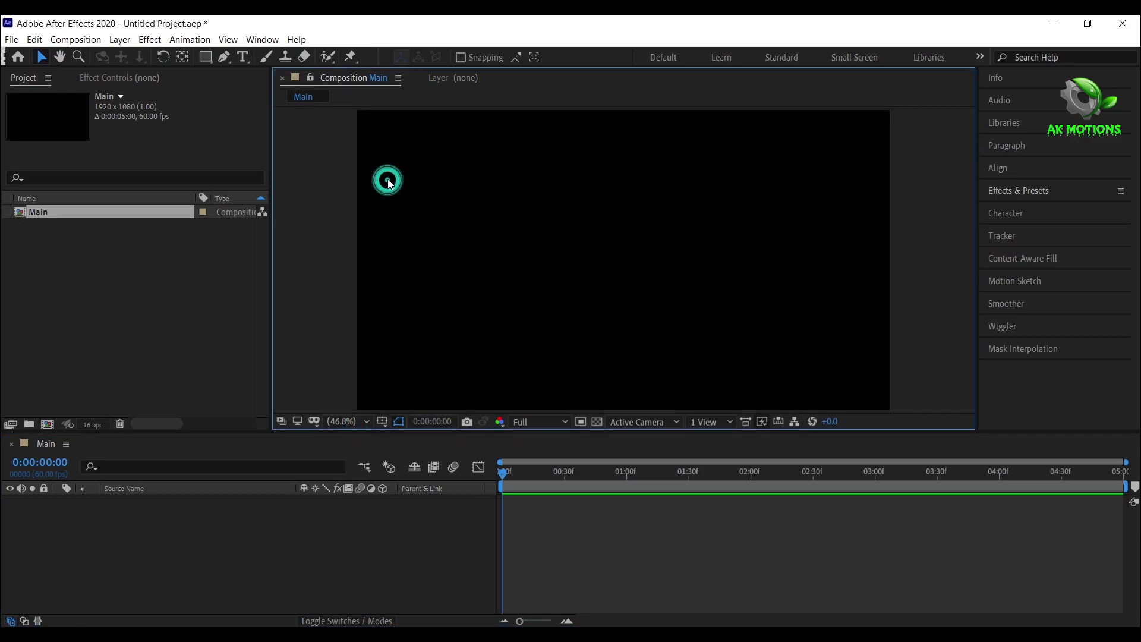
double_click(105, 282)
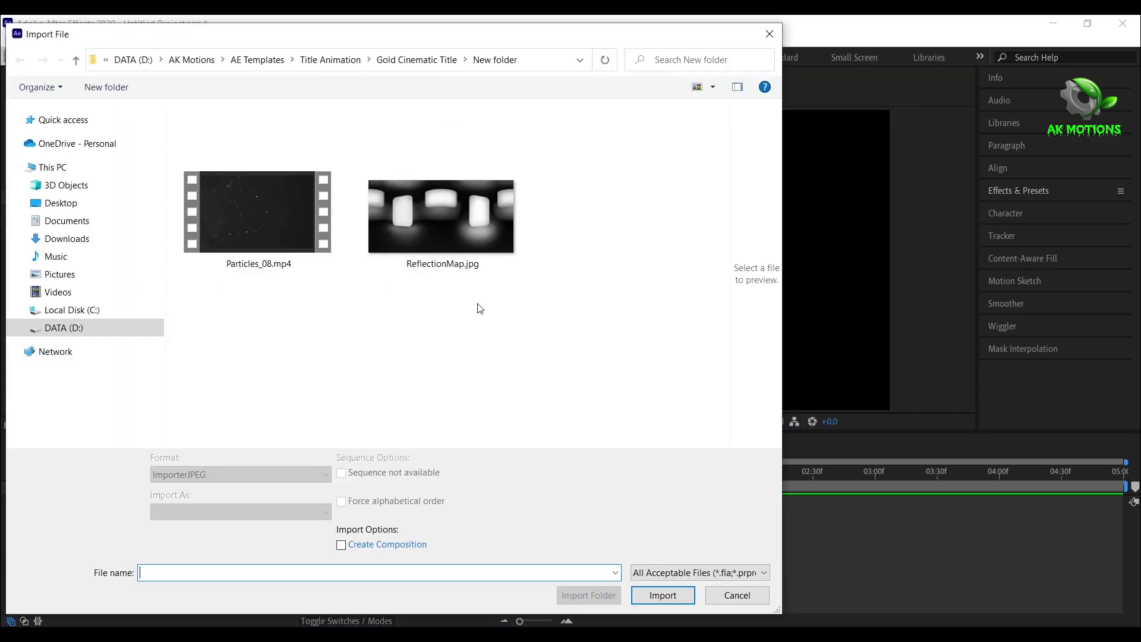
Import Particles_08.mp4 and ReflectionMap.jpg, then start a text layer reading EPIC
drag(549, 344, 257, 230)
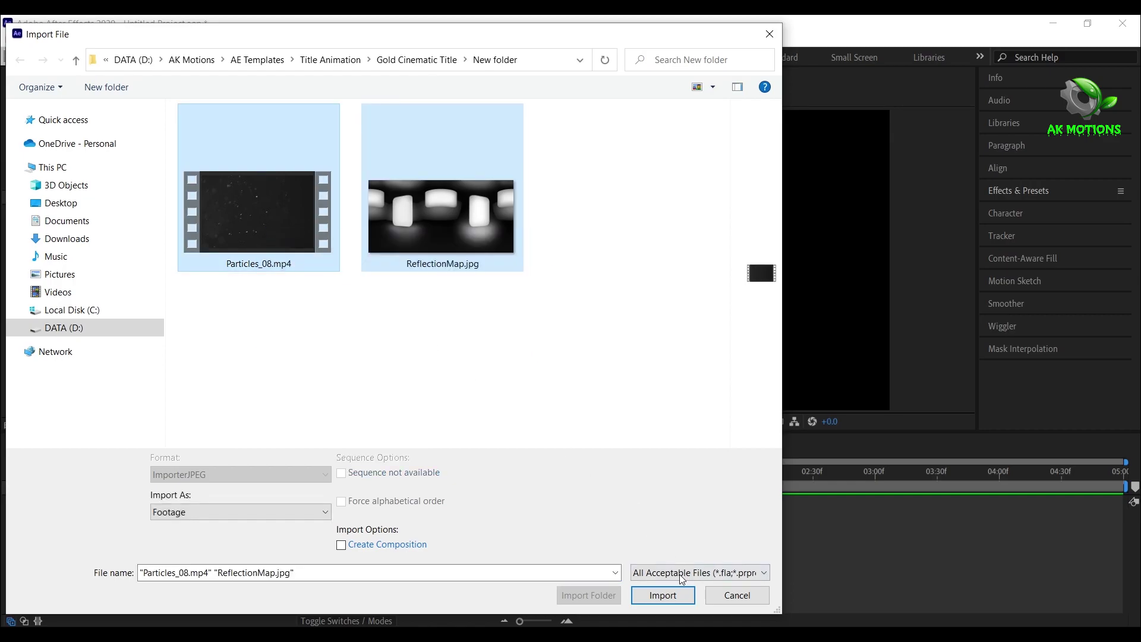
click(662, 595)
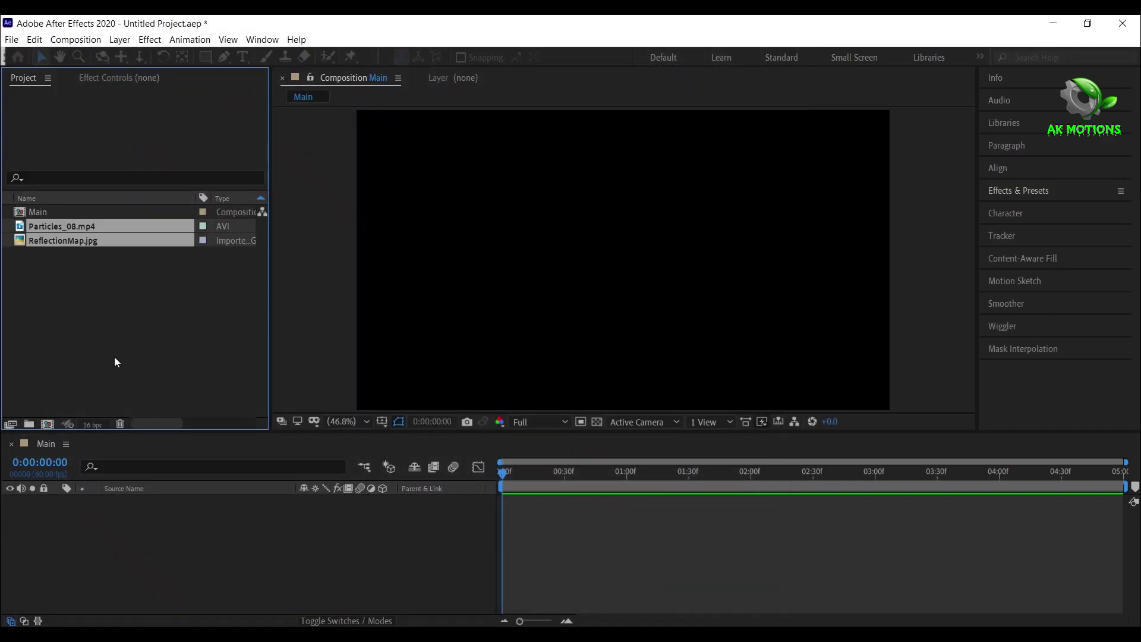
right_click(190, 568)
click(237, 429)
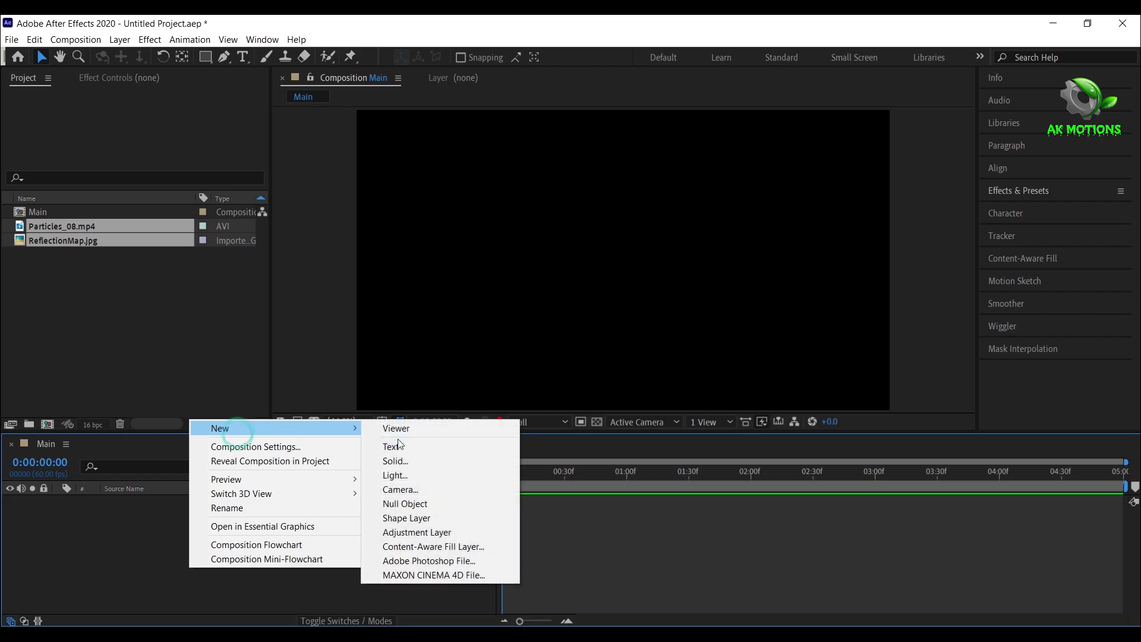
click(397, 445)
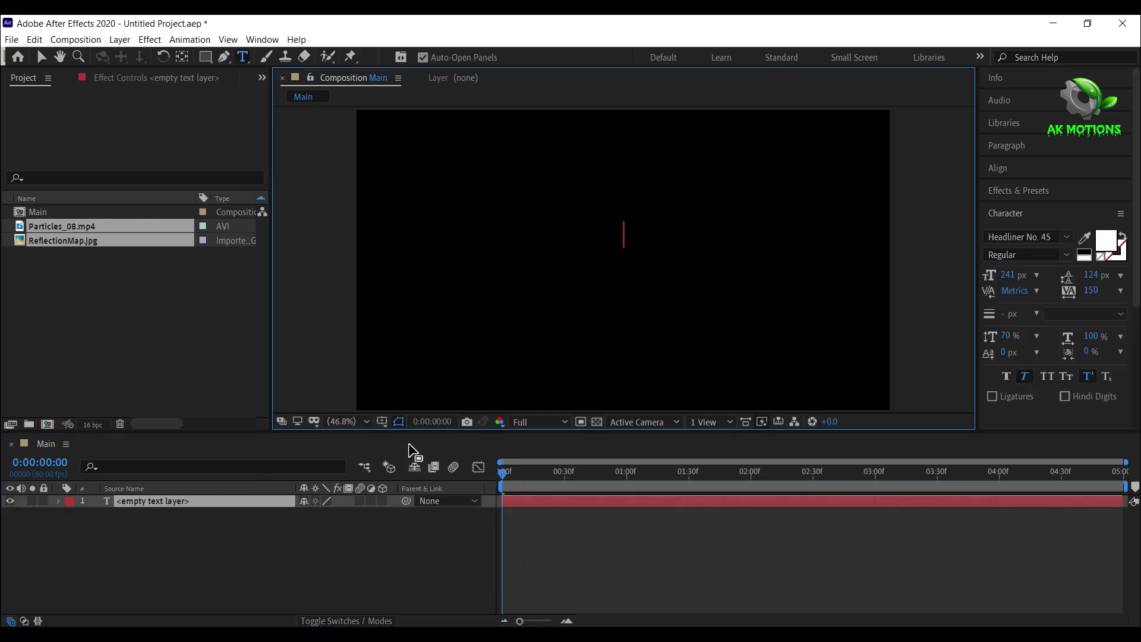
text(EPUC)
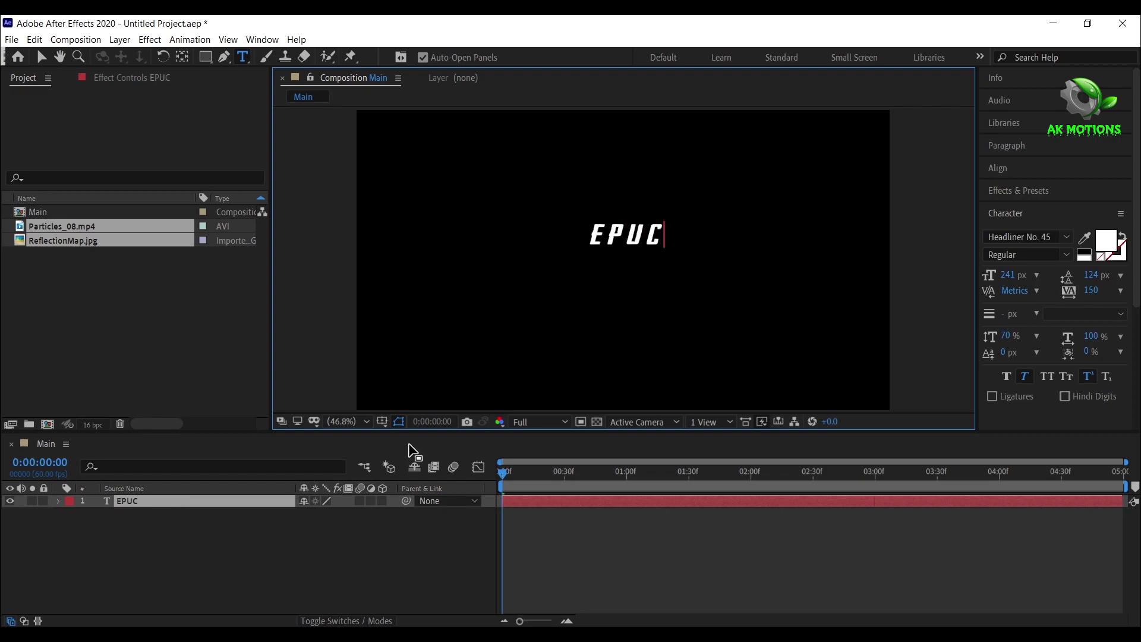
key(BackSpace)
key(BackSpace)
text(IC)
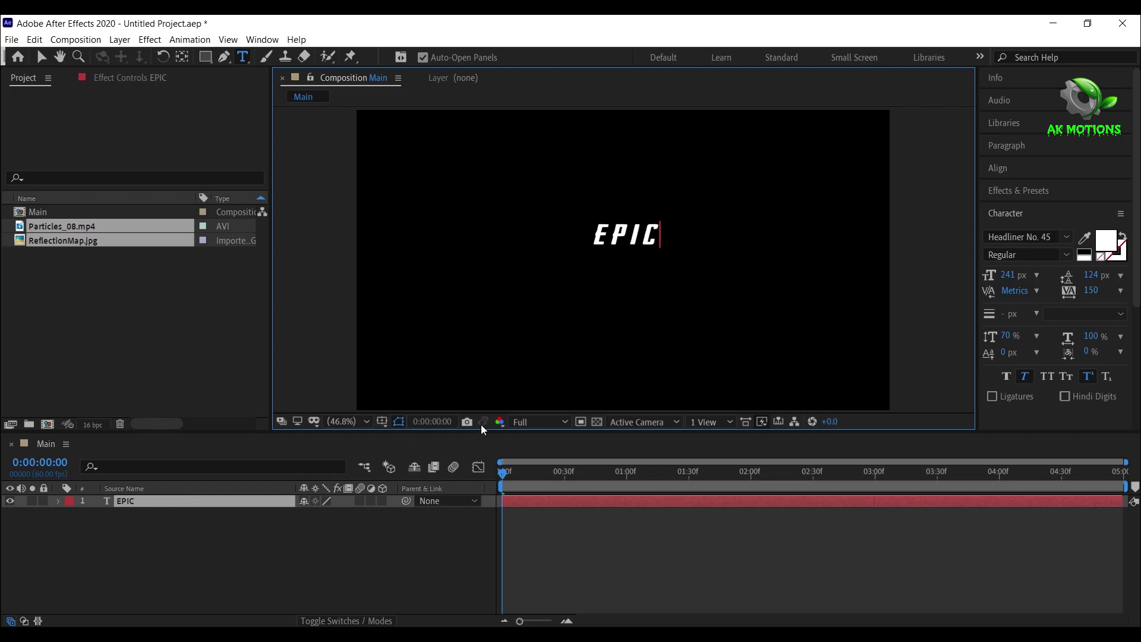
Style the text in upright Trajan Pro Bold at 100% vertical scale
double_click(634, 237)
click(1038, 237)
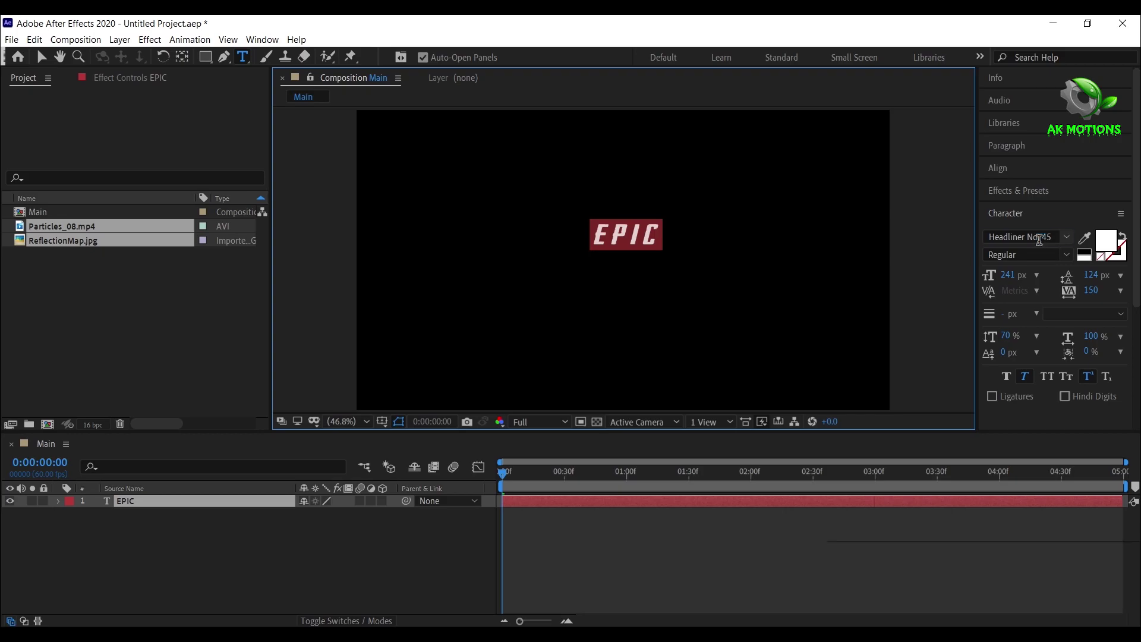
text(Tra)
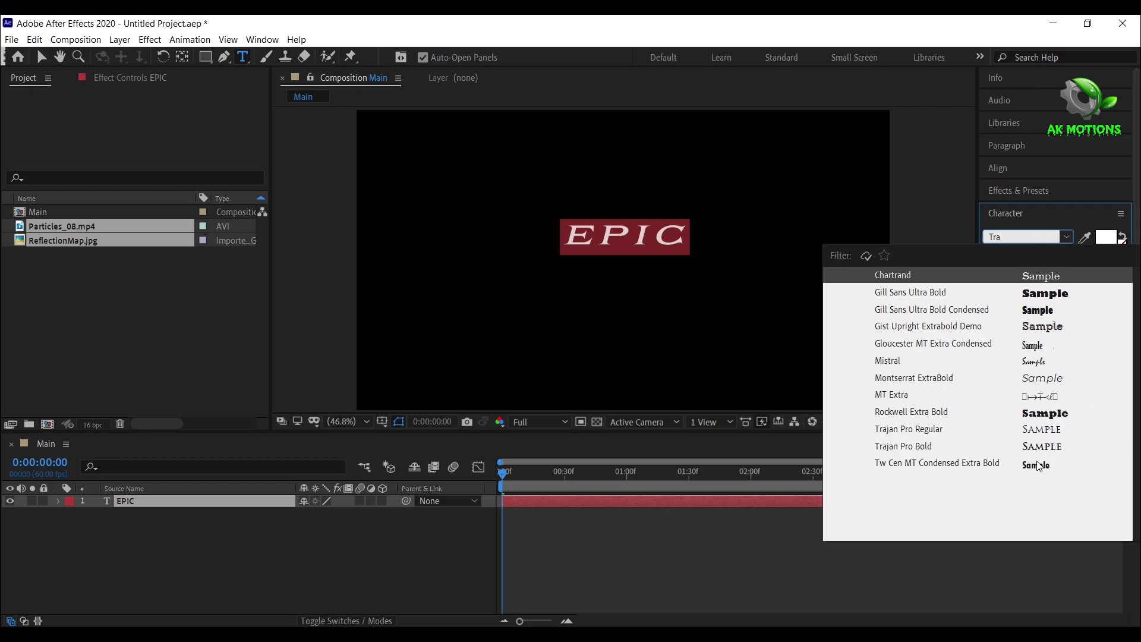
click(1050, 447)
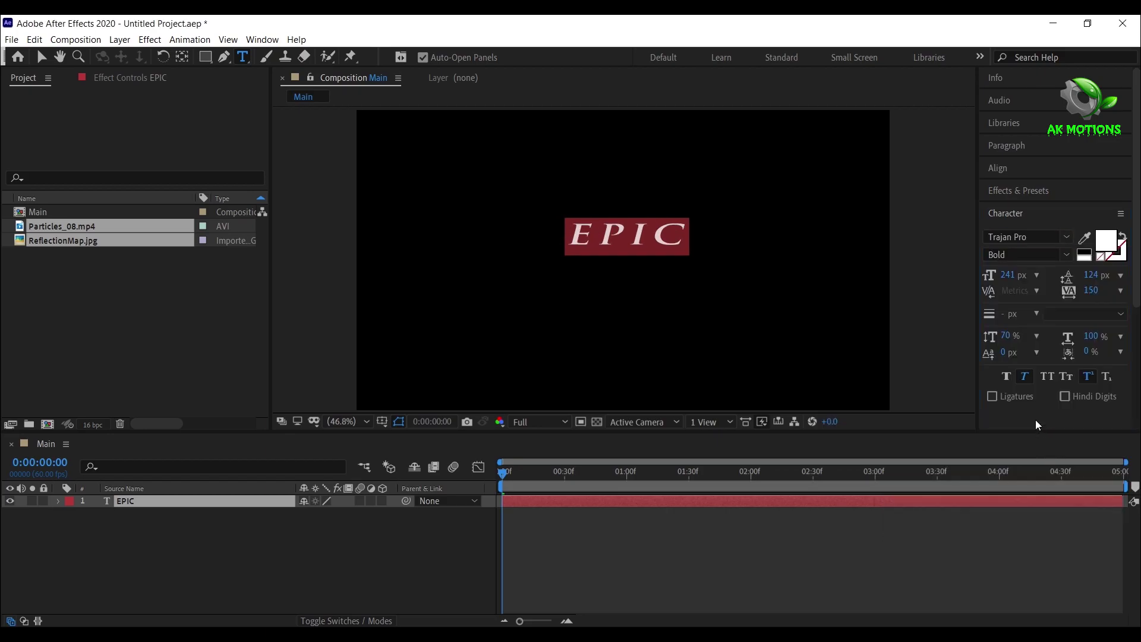
click(1026, 383)
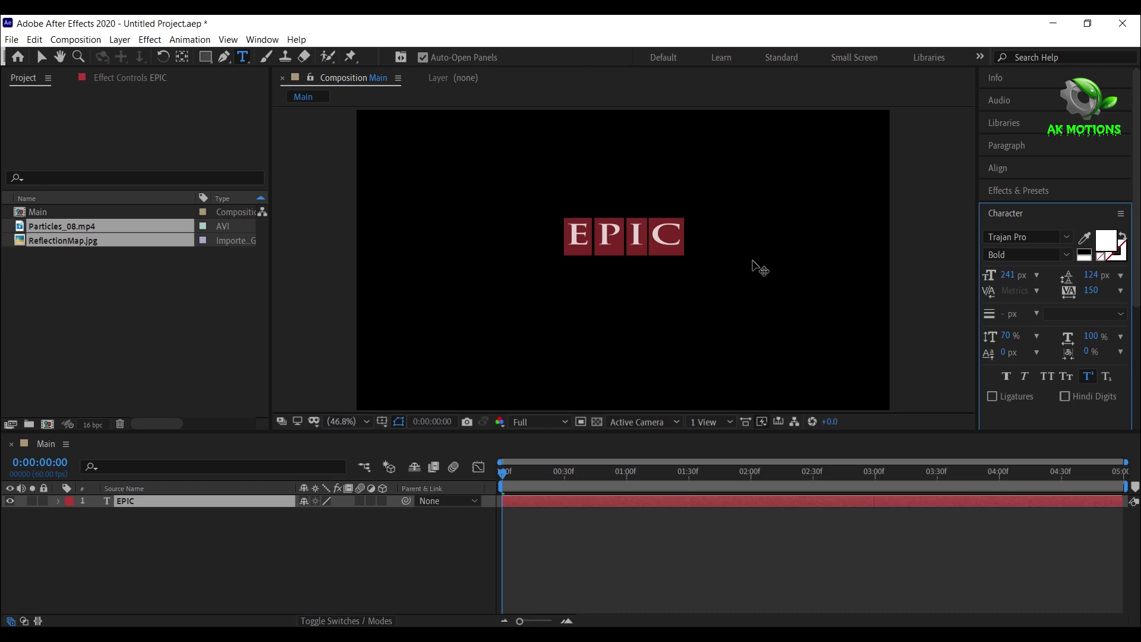
click(1010, 340)
text(100)
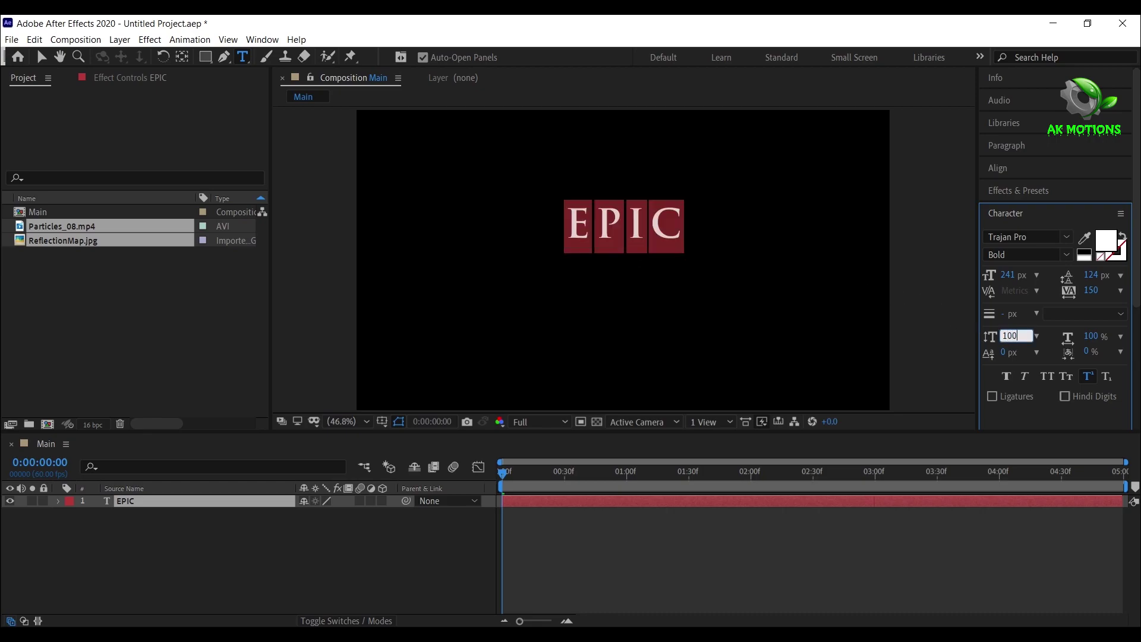
key(Return)
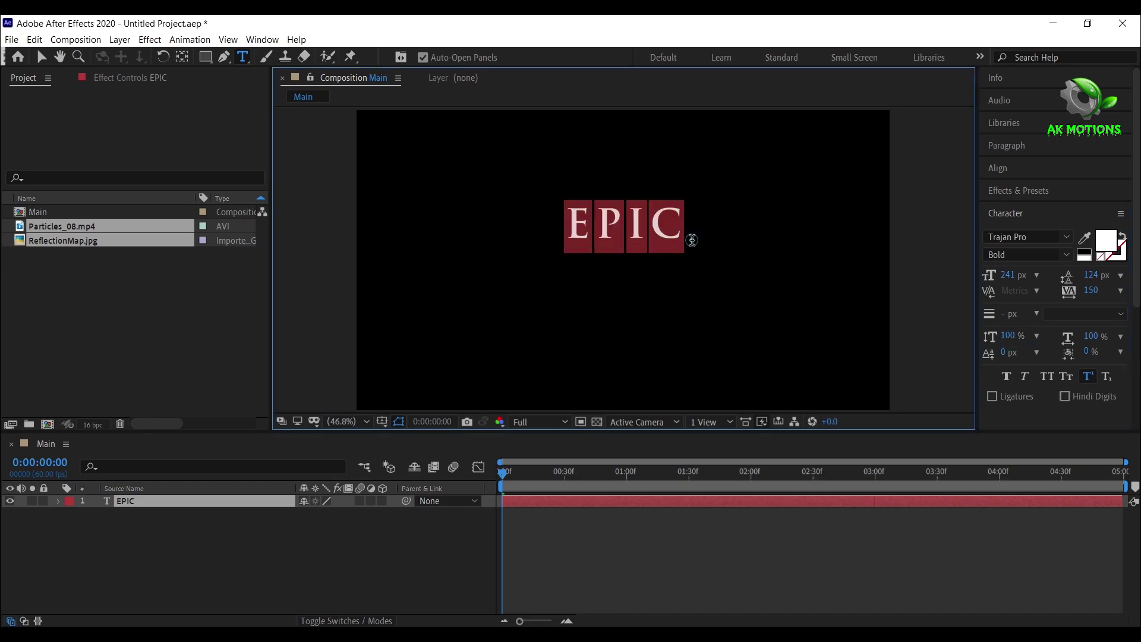
Add a second line 'TITLE INTRO' and shift it down slightly
click(692, 240)
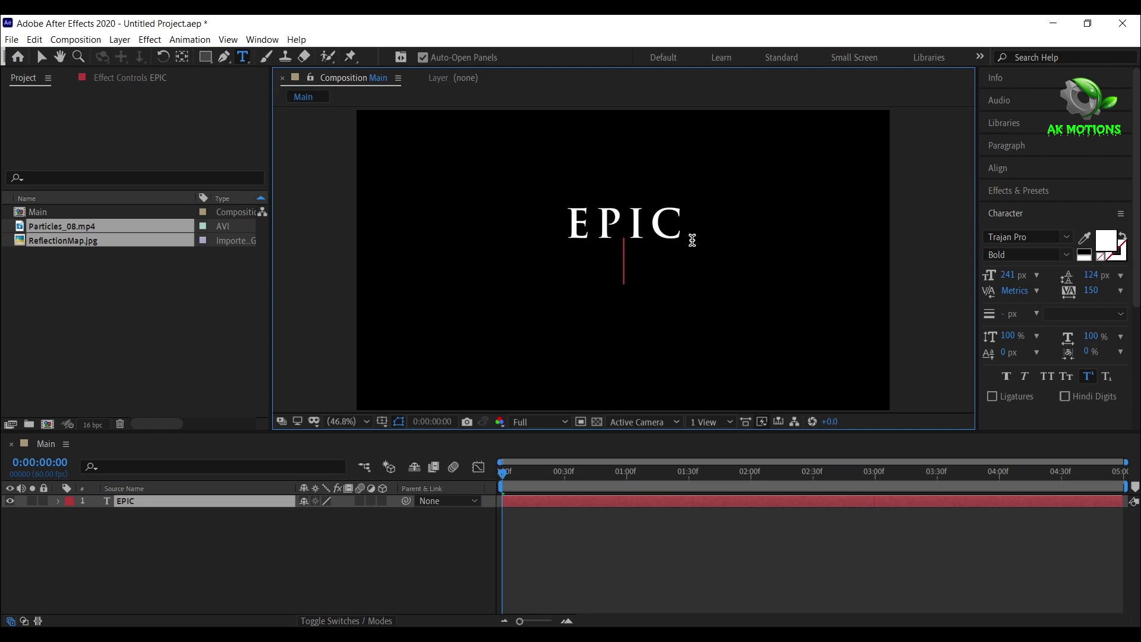
text(TITLE)
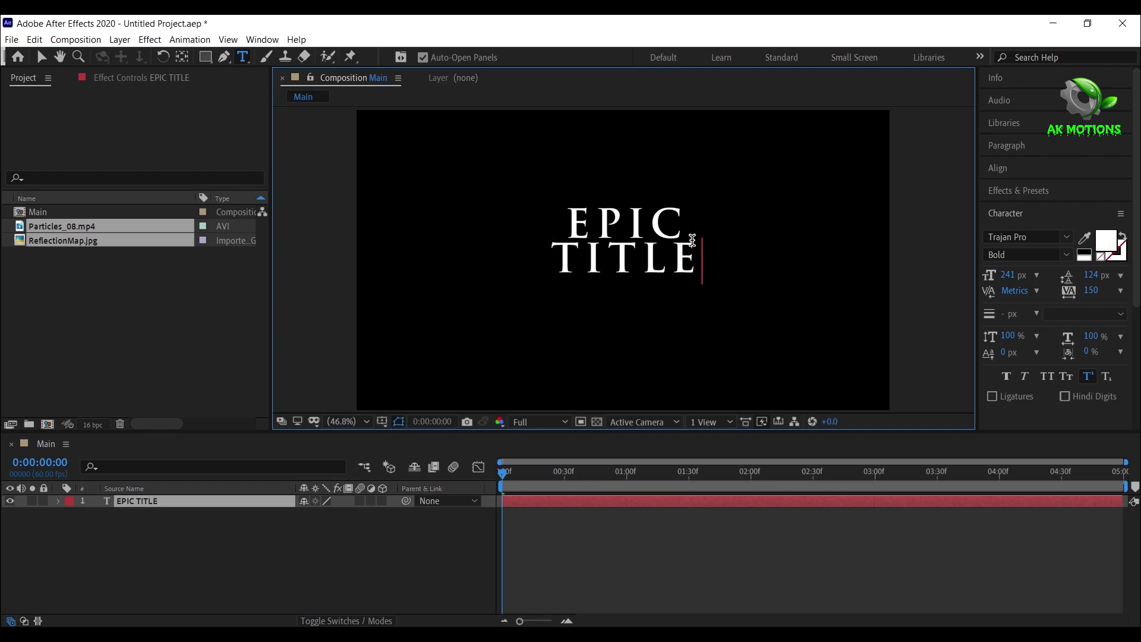
text( INTRO)
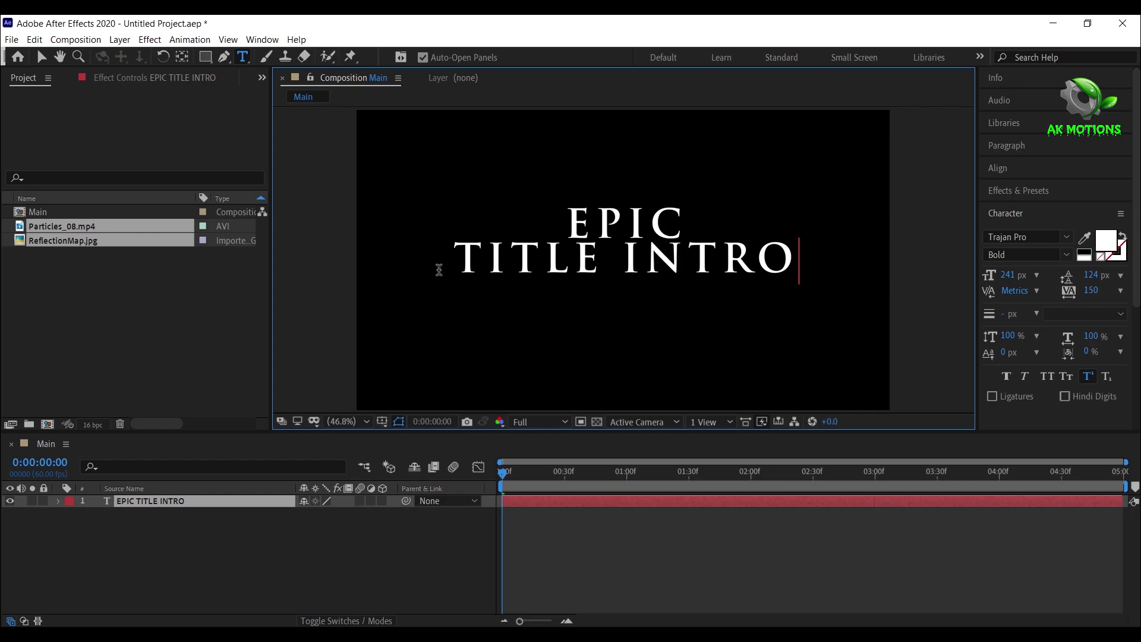
drag(465, 255, 815, 254)
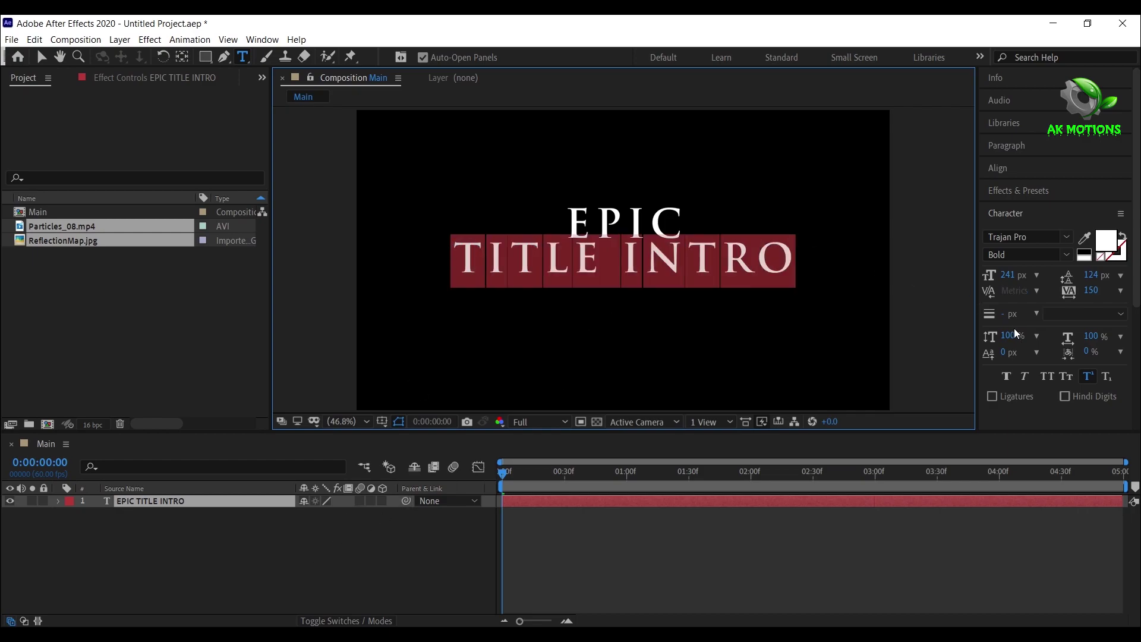
drag(1010, 359, 1005, 355)
click(275, 567)
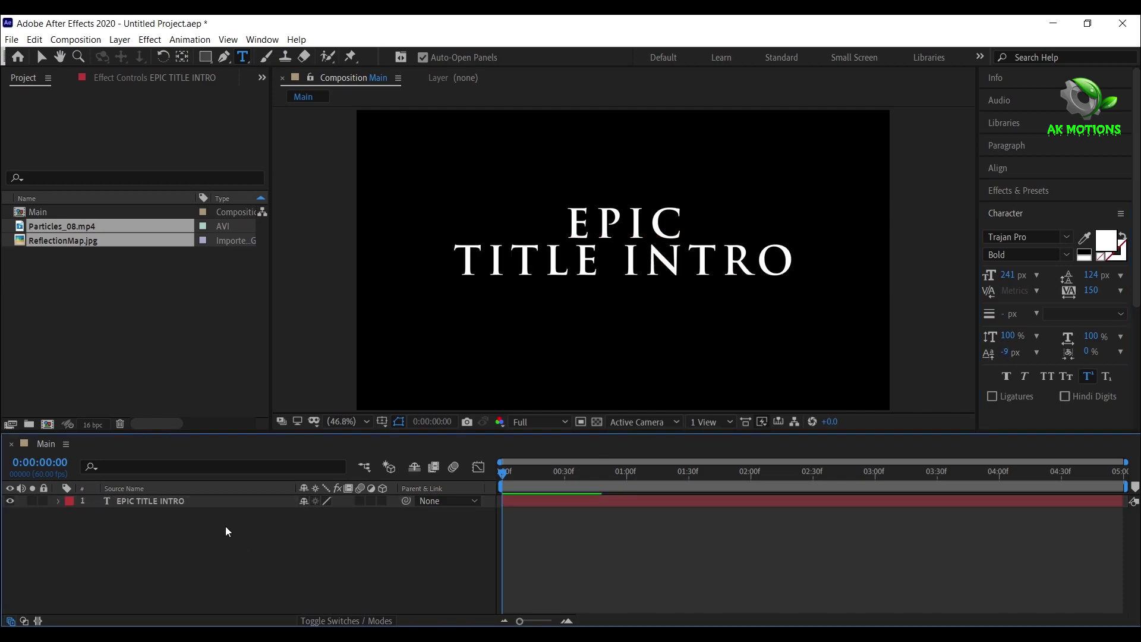
Centre the title layer horizontally and vertically in the composition
click(182, 500)
click(1009, 173)
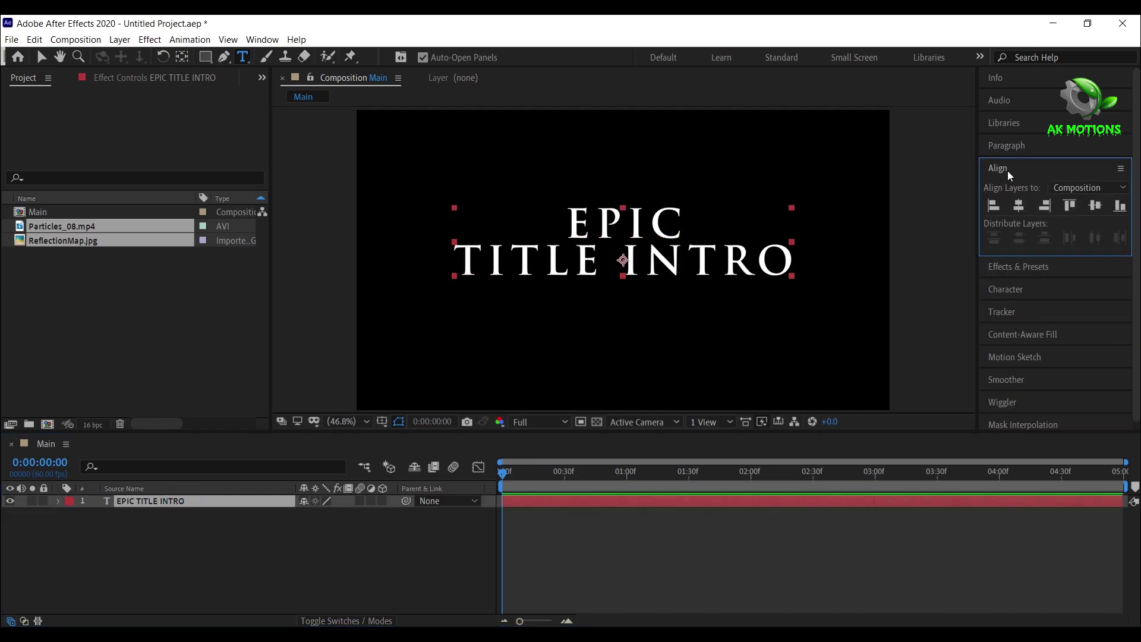
click(1017, 206)
key(Caps_Lock)
click(1096, 208)
key(Caps_Lock)
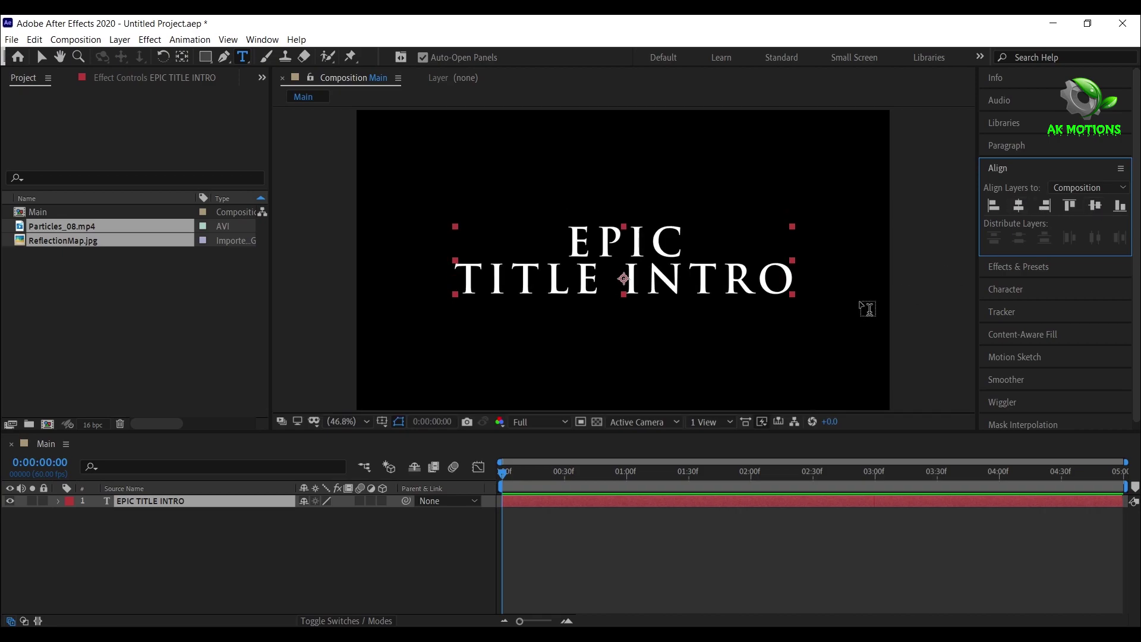
click(332, 557)
click(176, 505)
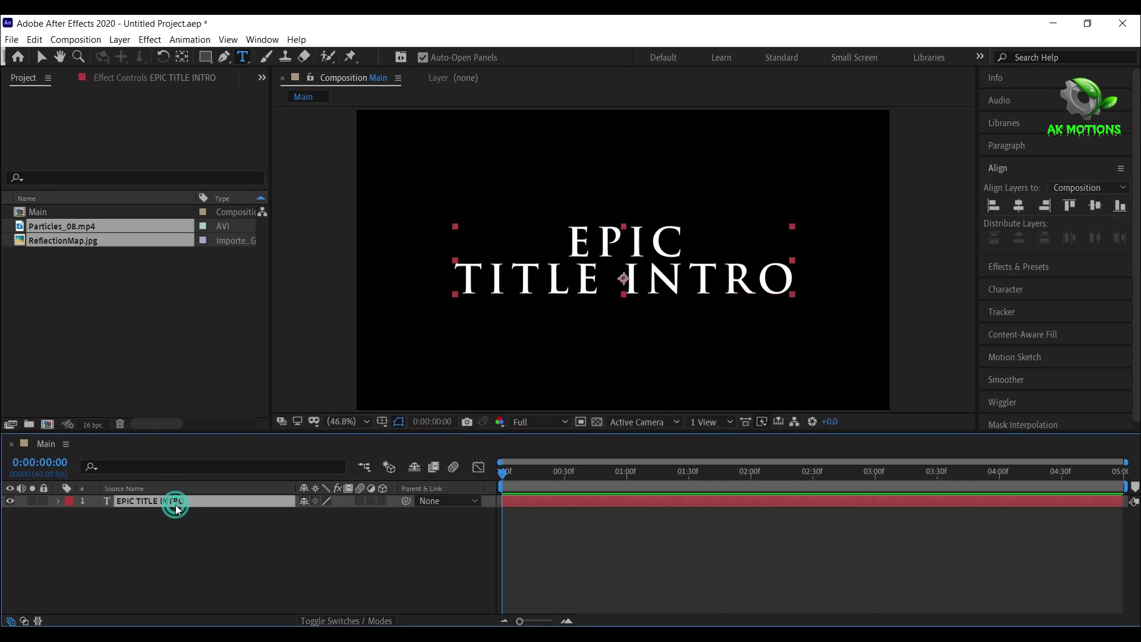
click(183, 57)
click(315, 577)
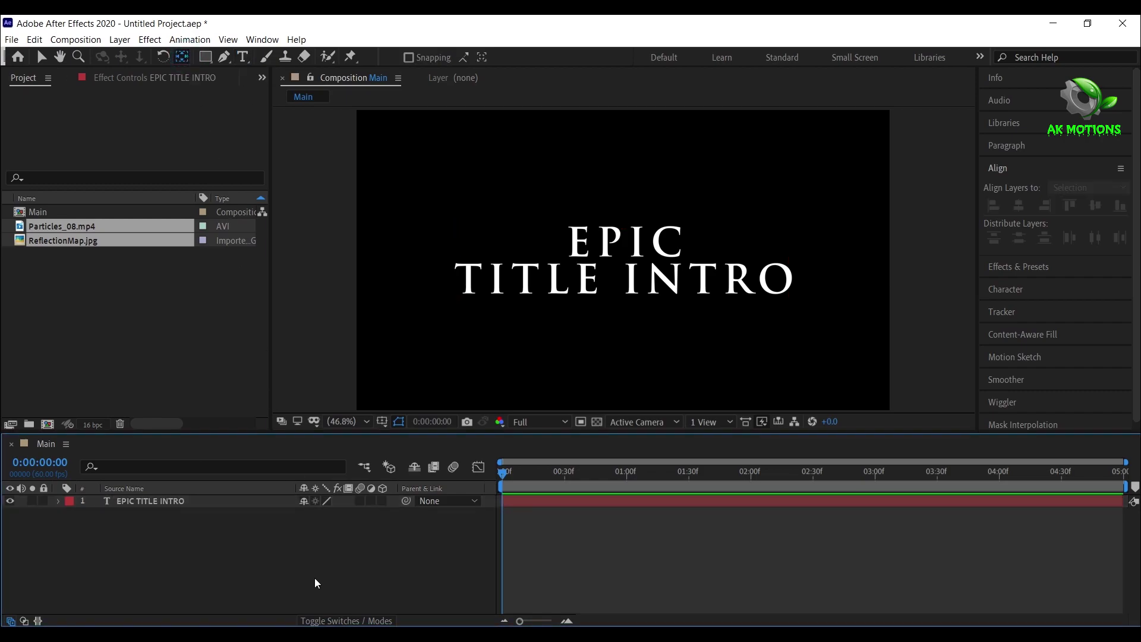
Pre-compose the title layer as 'text', moving all attributes into it
right_click(175, 507)
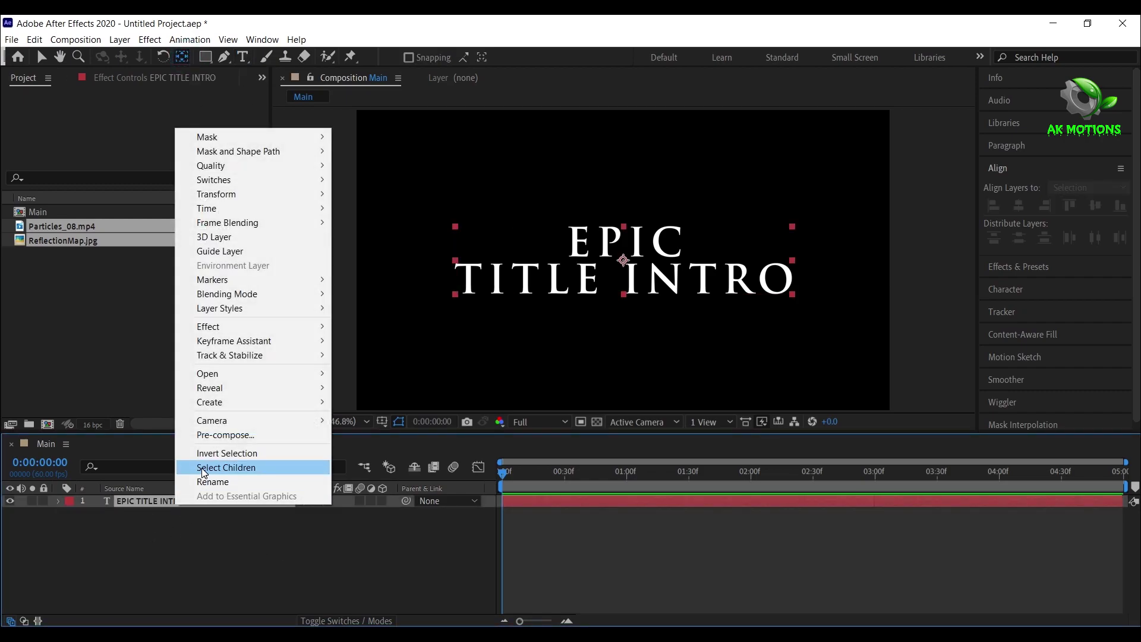
click(229, 437)
text(text)
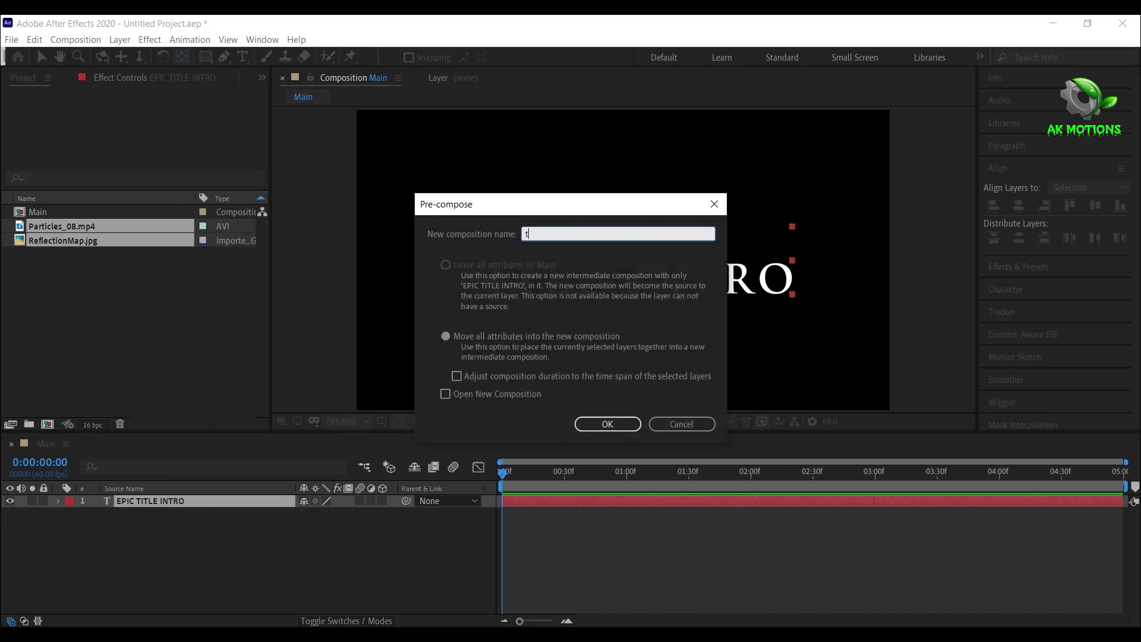
click(444, 336)
click(607, 423)
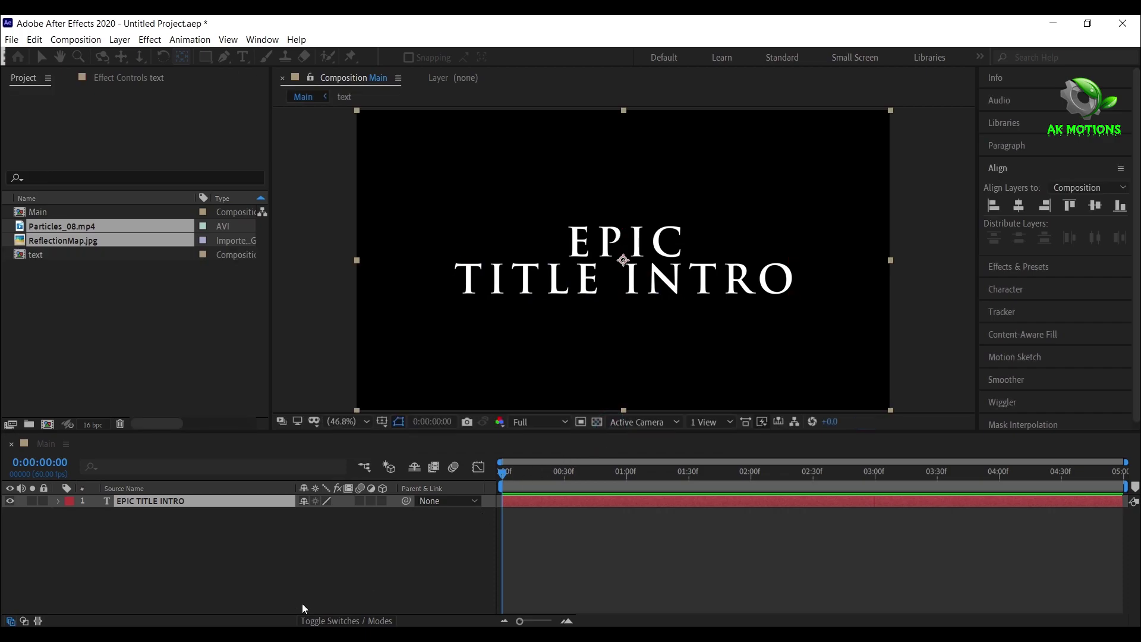
Add ReflectionMap.jpg to the Main timeline
click(188, 572)
click(77, 246)
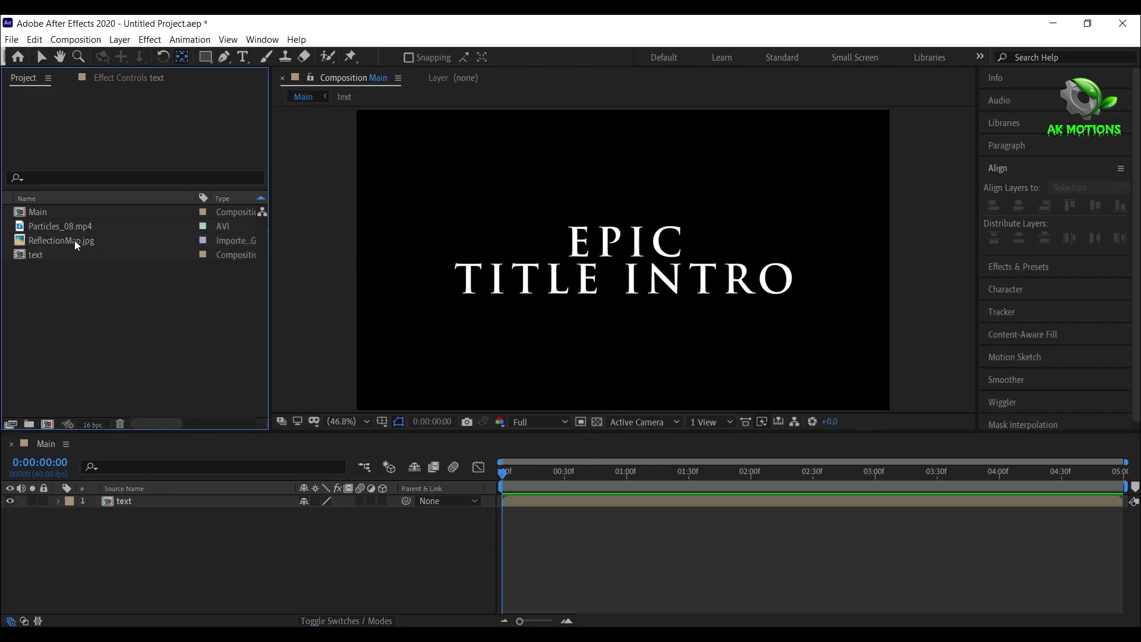
drag(72, 240, 160, 513)
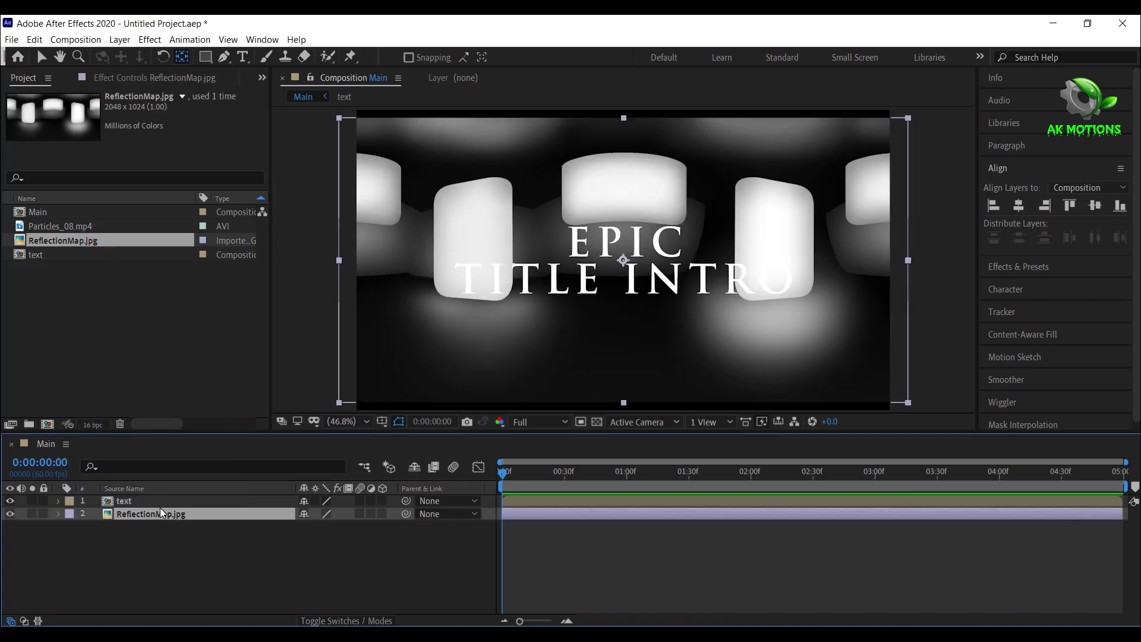
Pre-compose ReflectionMap.jpg into a ReflectionMap composition with all attributes moved
right_click(163, 517)
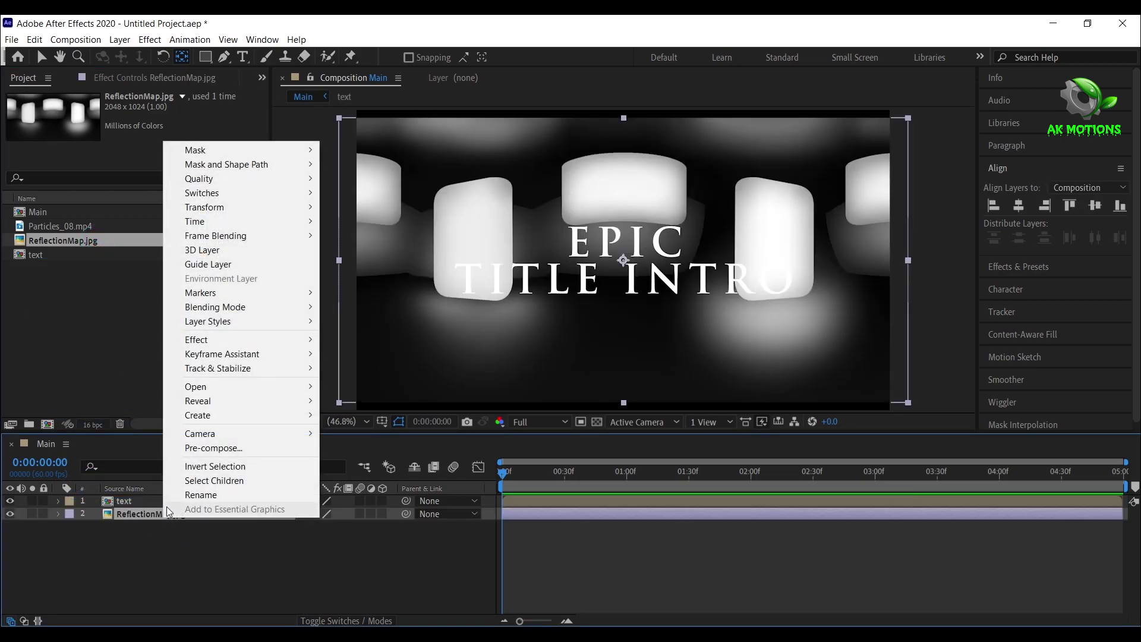
click(201, 441)
click(649, 228)
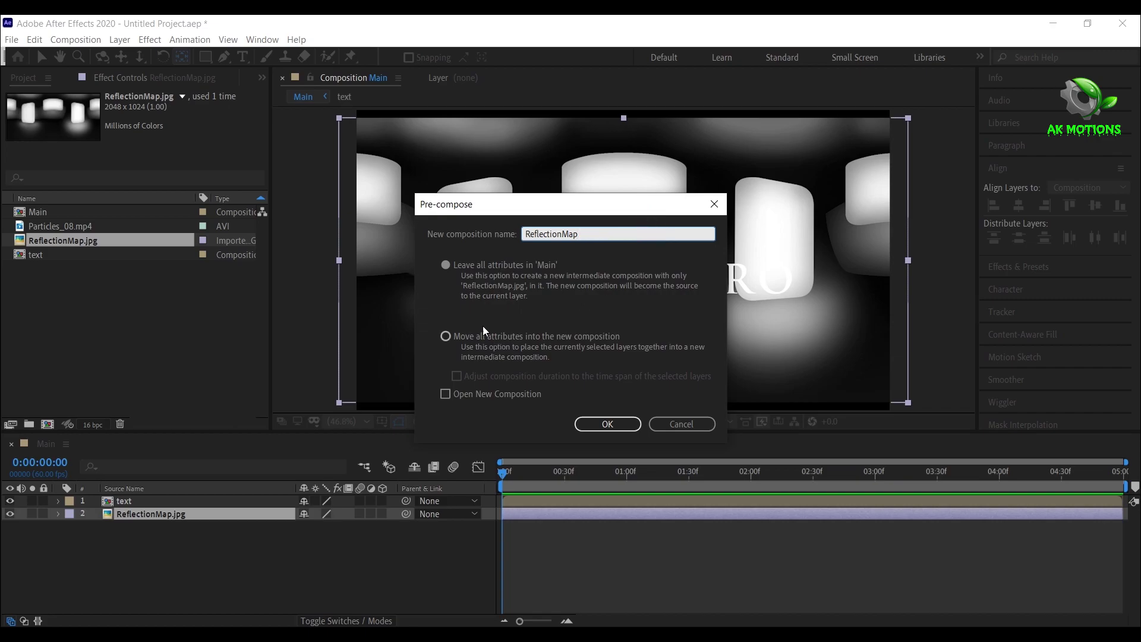
click(447, 336)
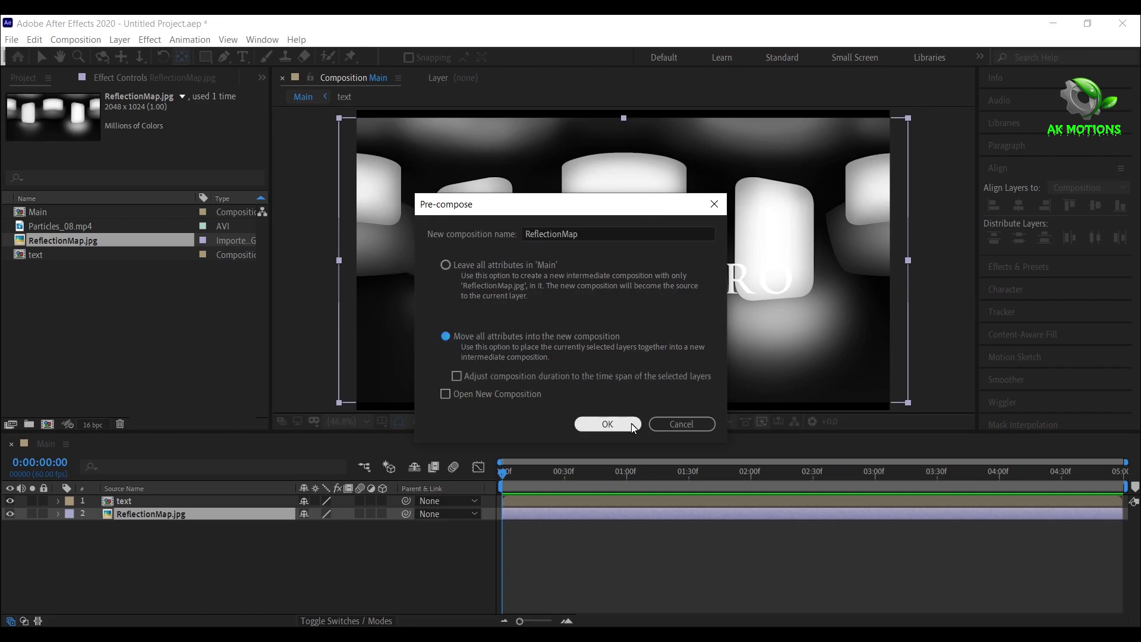
click(624, 424)
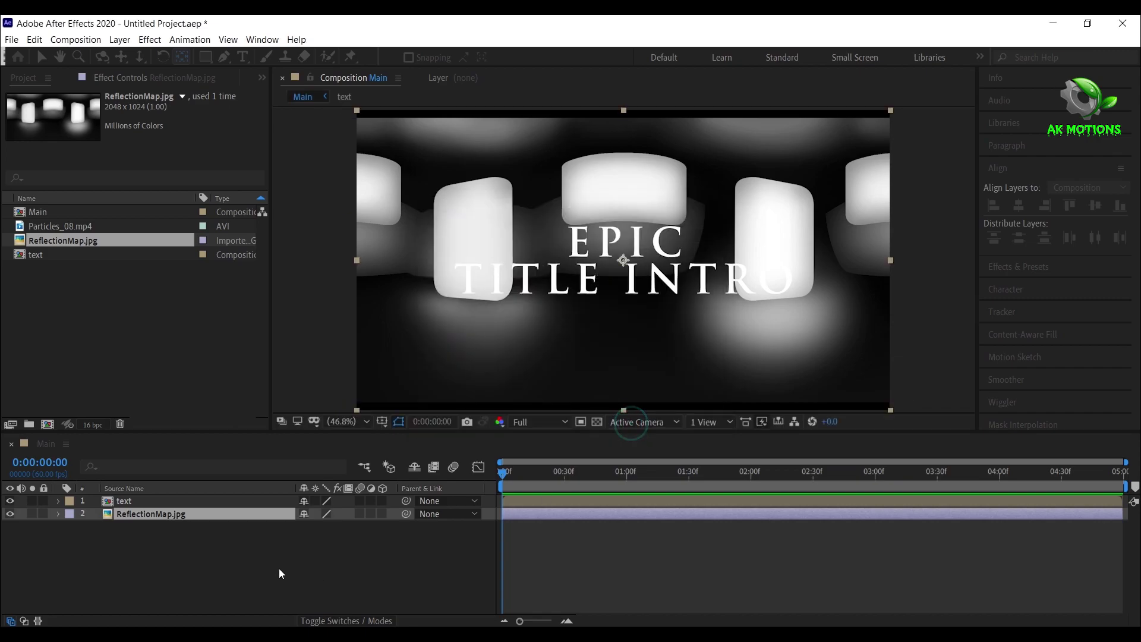
Inside ReflectionMap, scale the image to about 111% and raise it to Y 533
double_click(159, 515)
drag(557, 487, 531, 479)
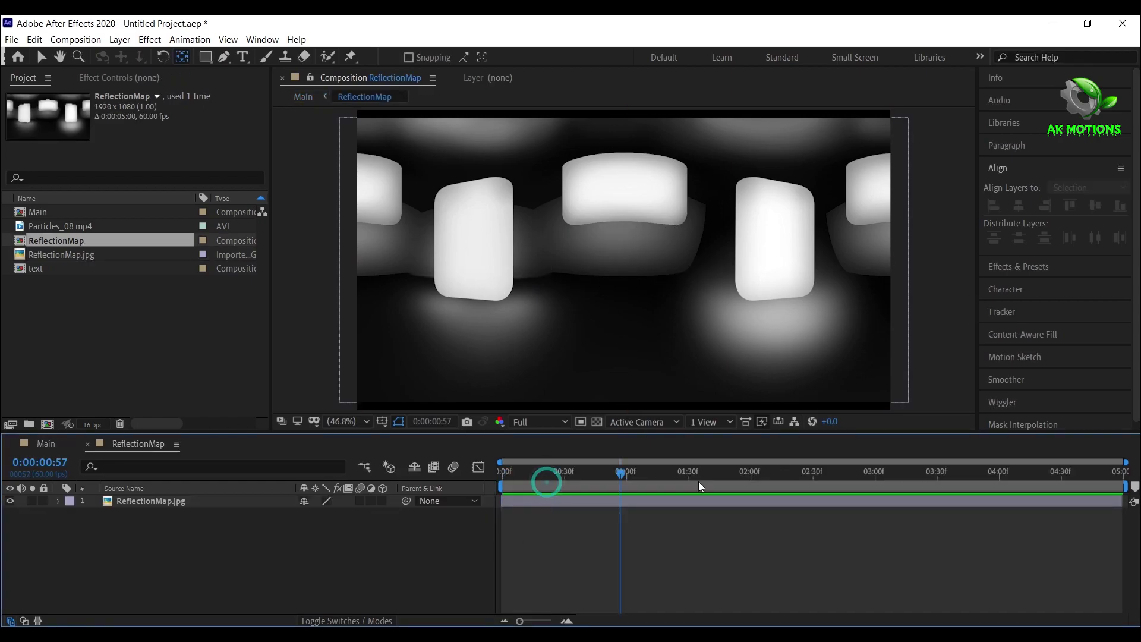
click(221, 500)
key(s)
mouse_move(322, 512)
mouse_down()
mouse_move(347, 513)
mouse_move(333, 512)
mouse_up()
key(p)
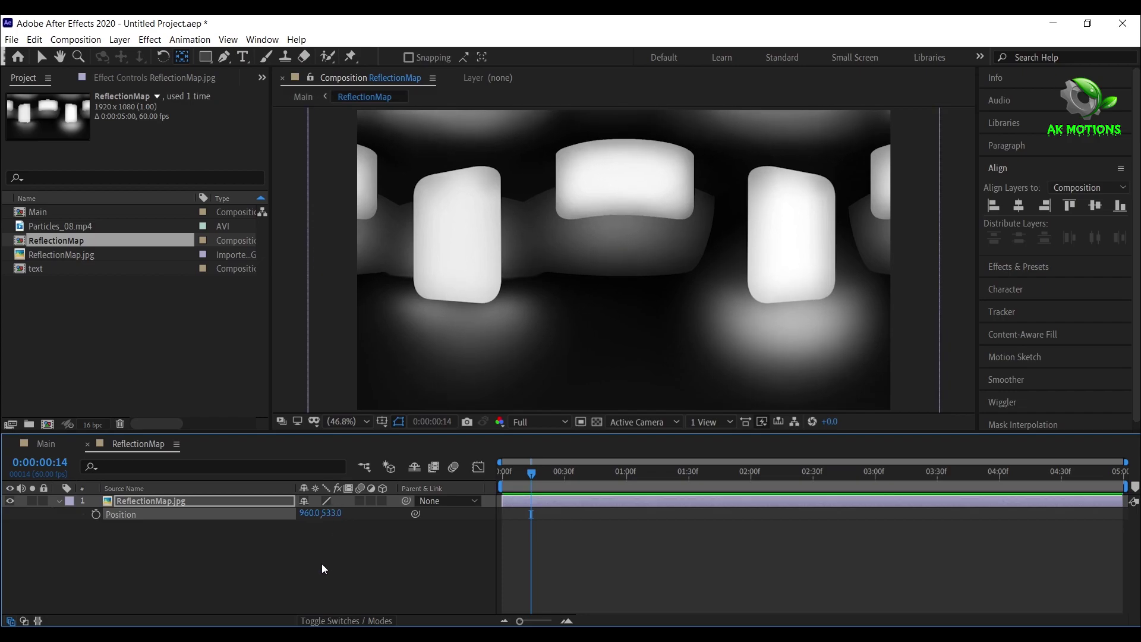
click(322, 563)
click(197, 505)
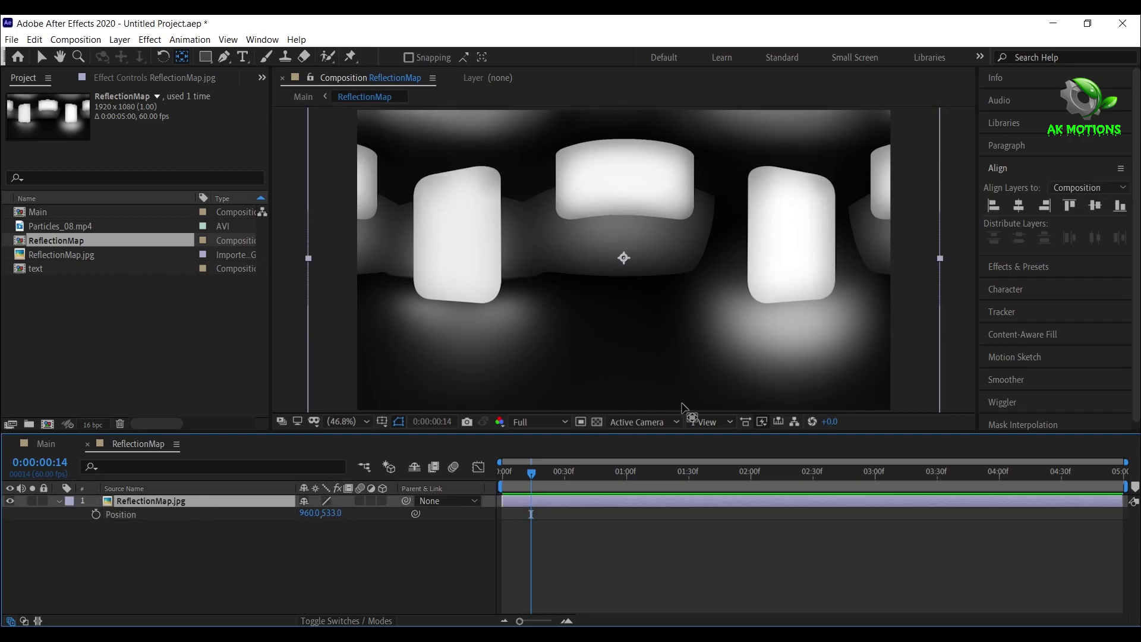
Apply Motion Tile to the reflection layer and preview playback
click(1010, 265)
click(1019, 210)
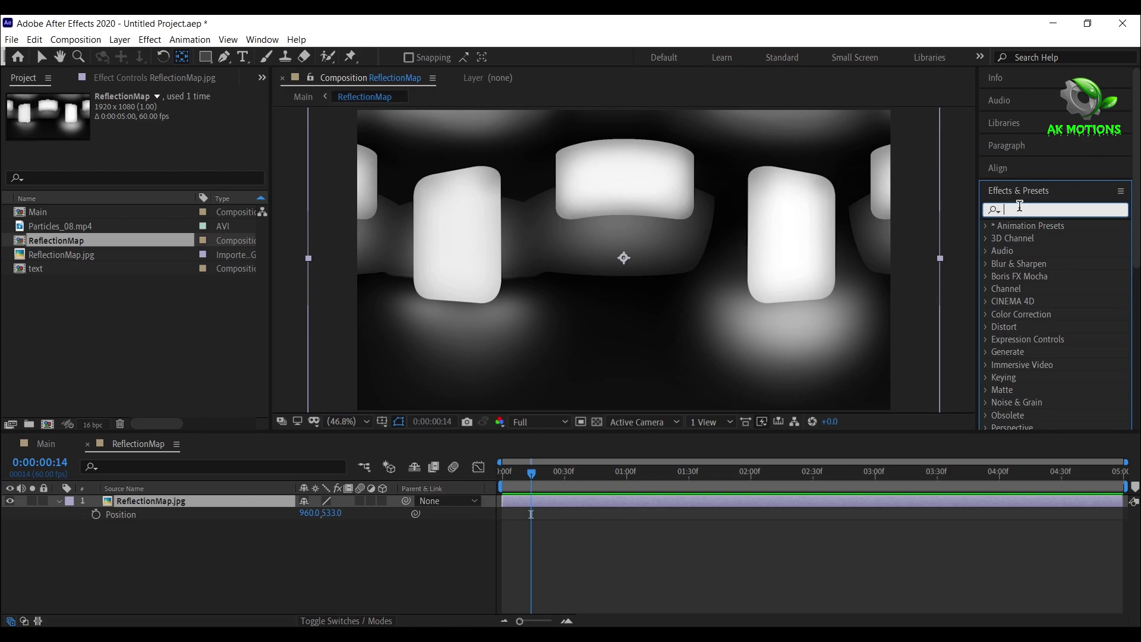
text(motion)
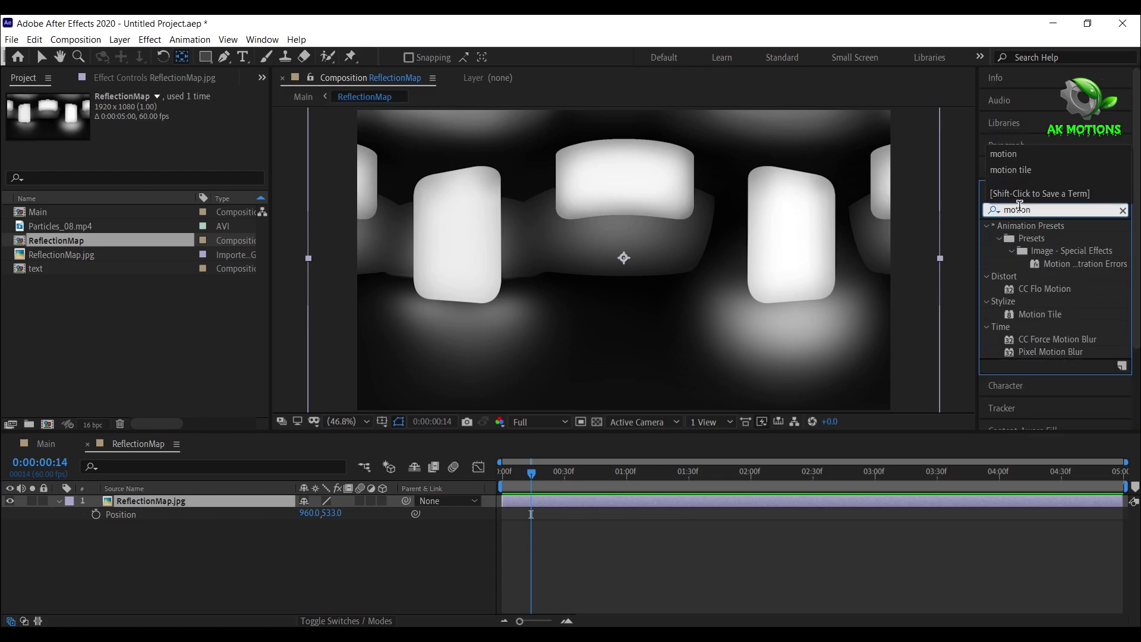
double_click(1061, 315)
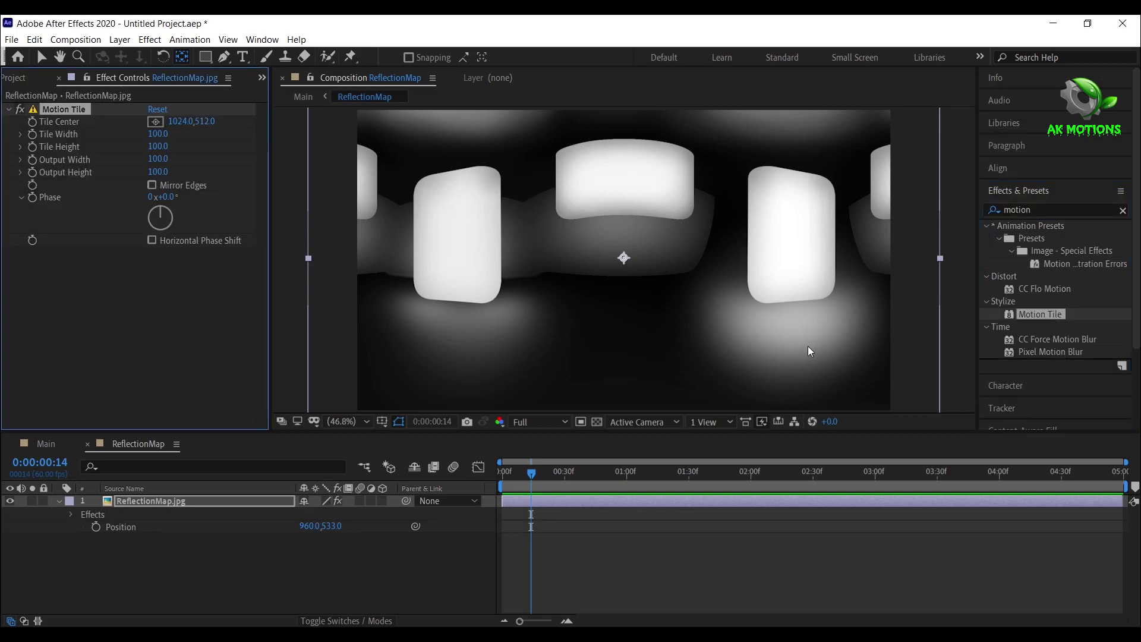
key(space)
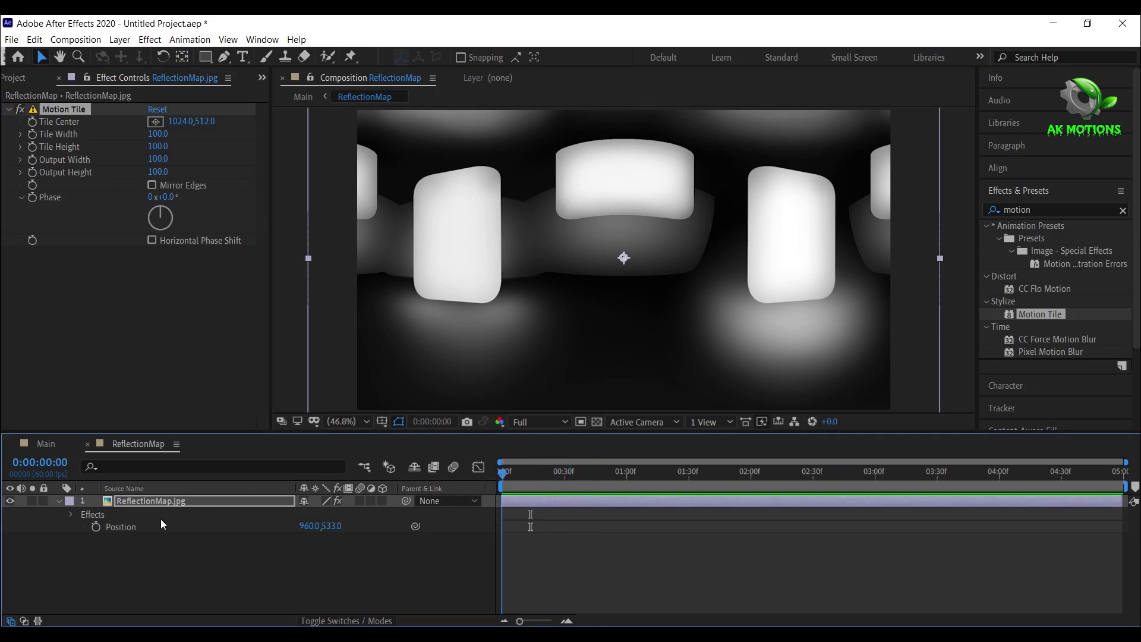
Keyframe Tile Center at the start and set Output Width and Height to 150
click(32, 121)
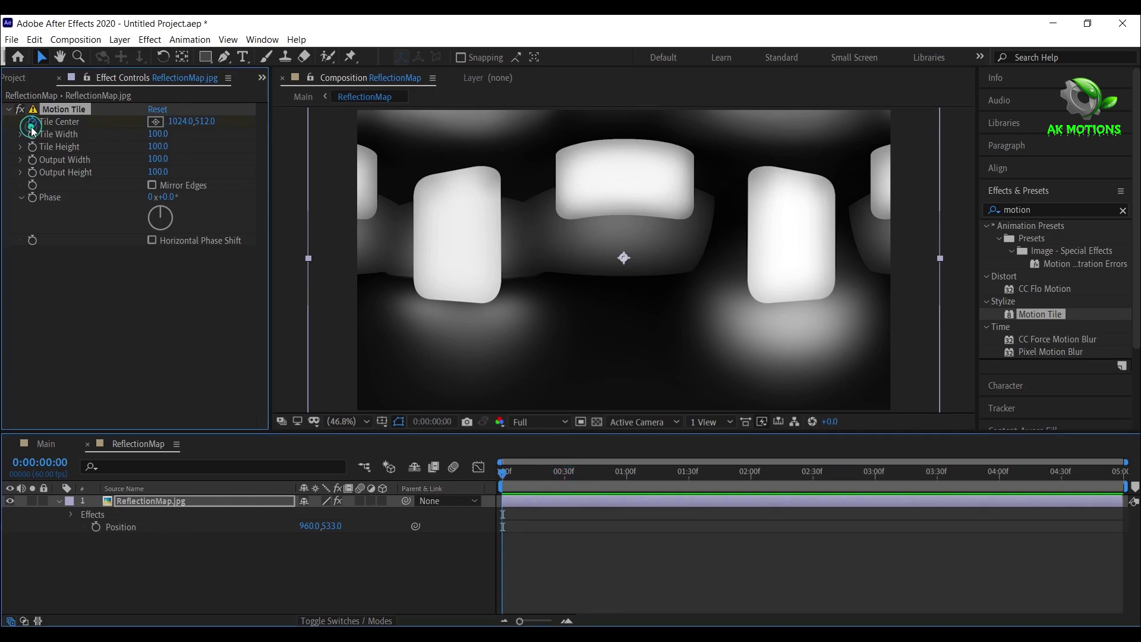
click(725, 495)
key(End)
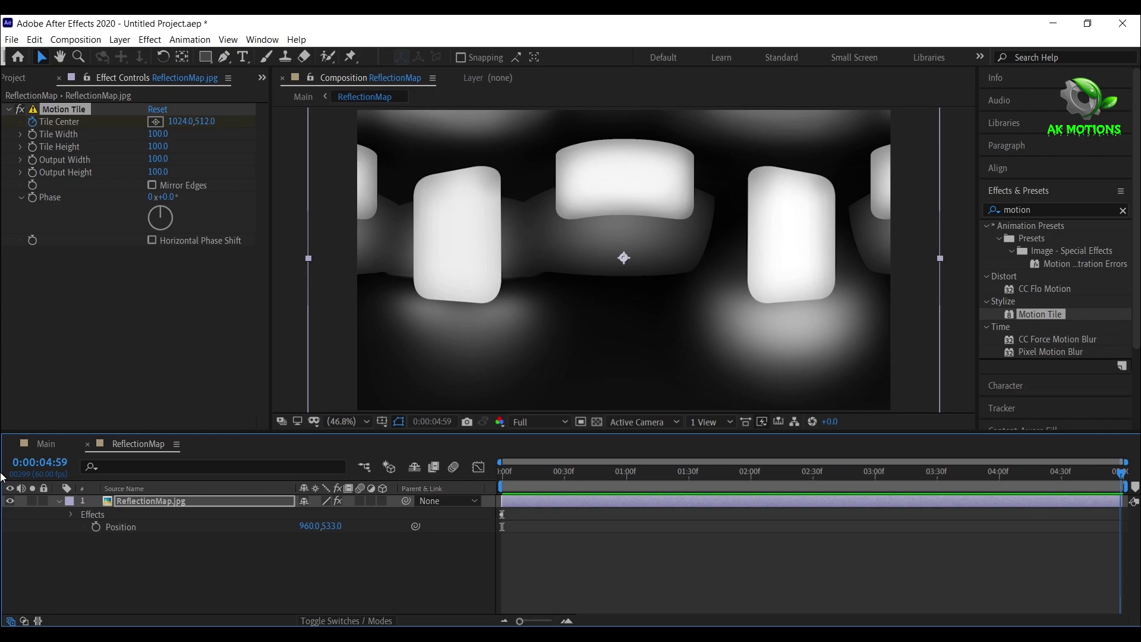
click(162, 172)
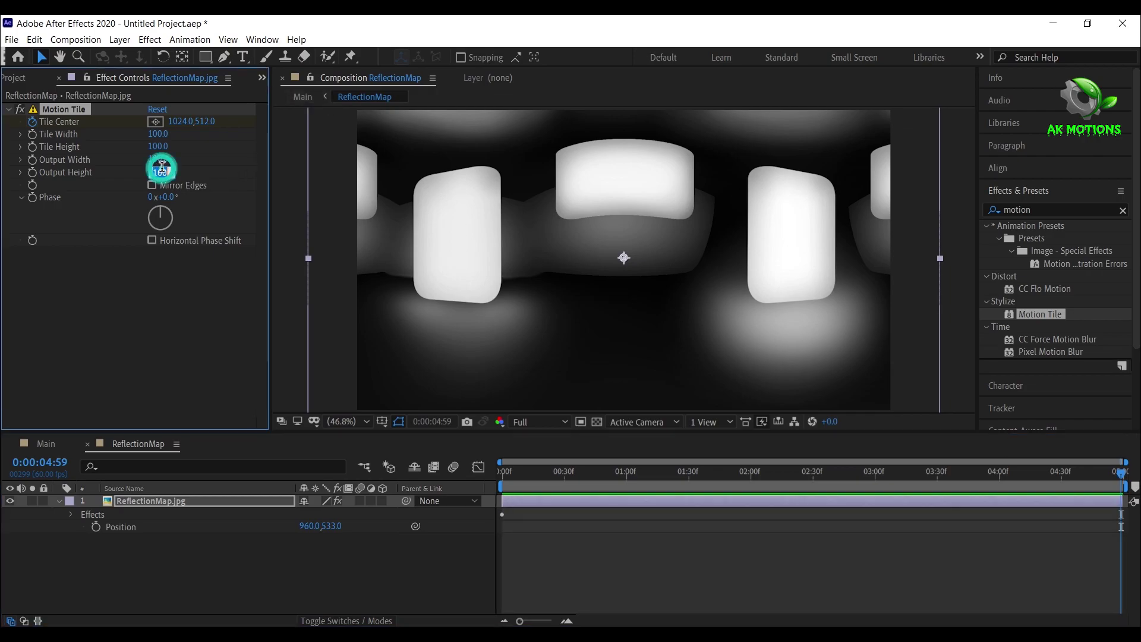
text(150)
key(Return)
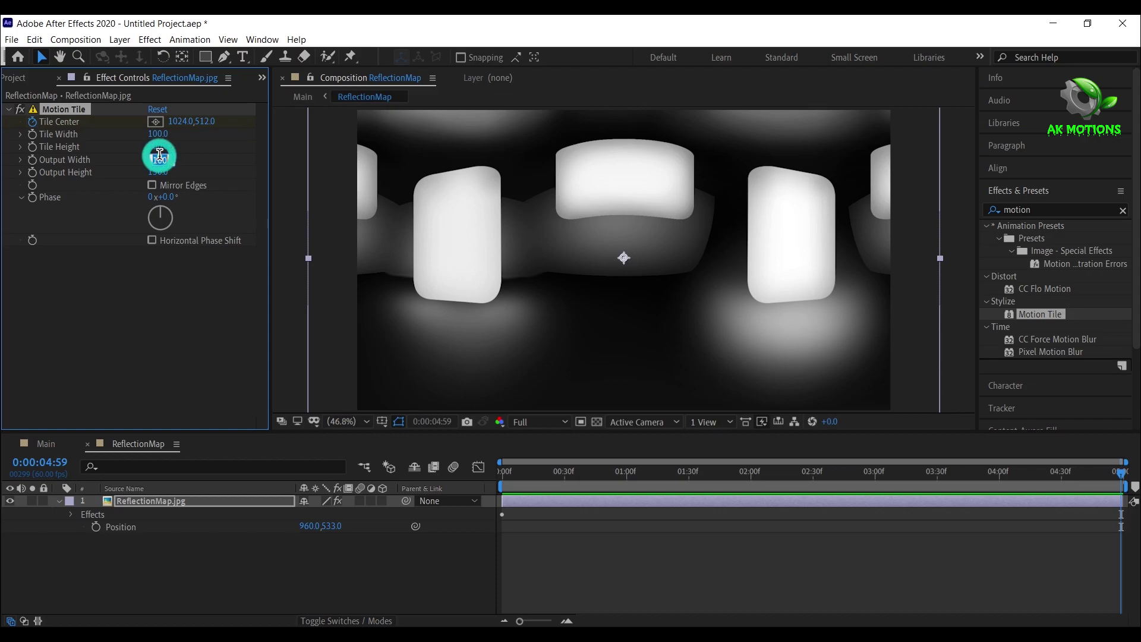
click(158, 155)
text(150)
key(Return)
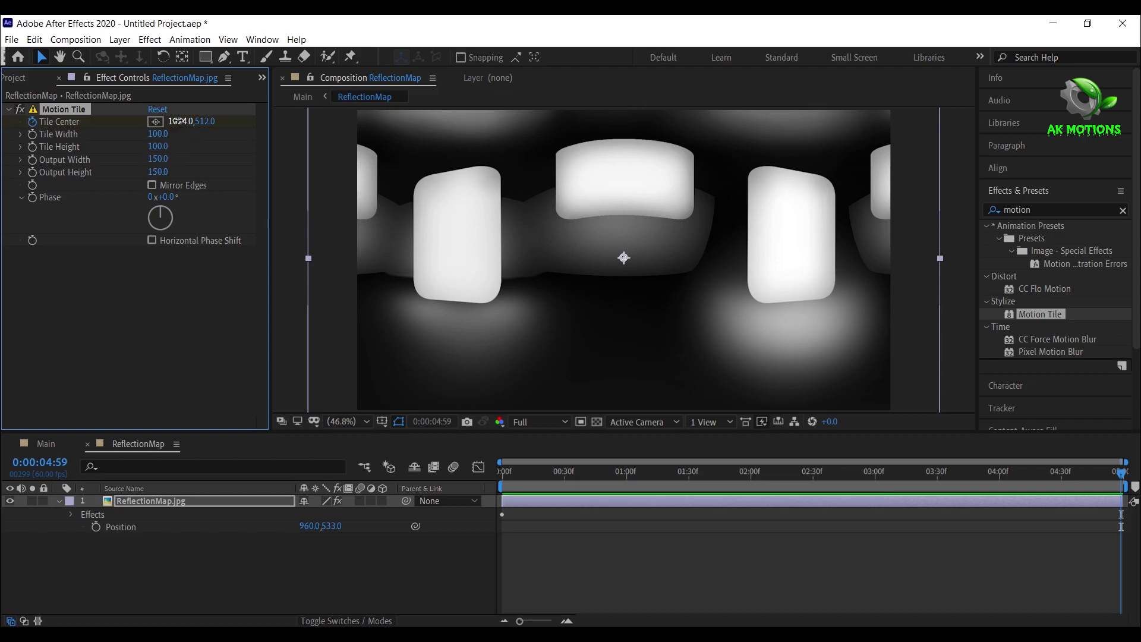
At the last frame, slide Tile Center X to about 2623 and review the motion
drag(178, 121, 517, 121)
drag(741, 121, 1041, 128)
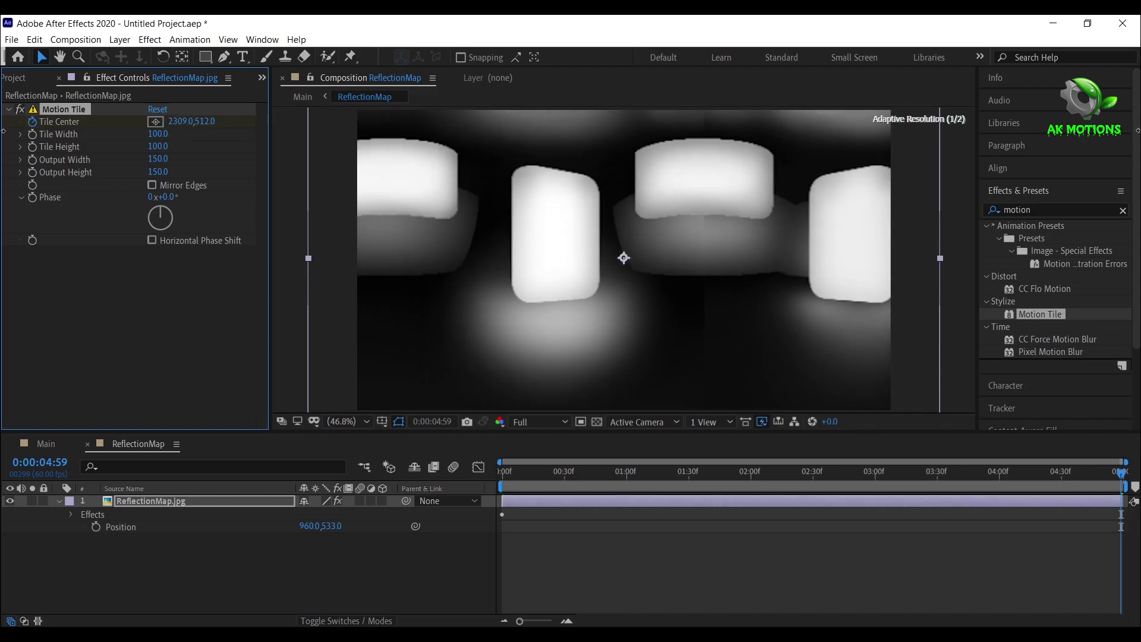
drag(186, 121, 669, 233)
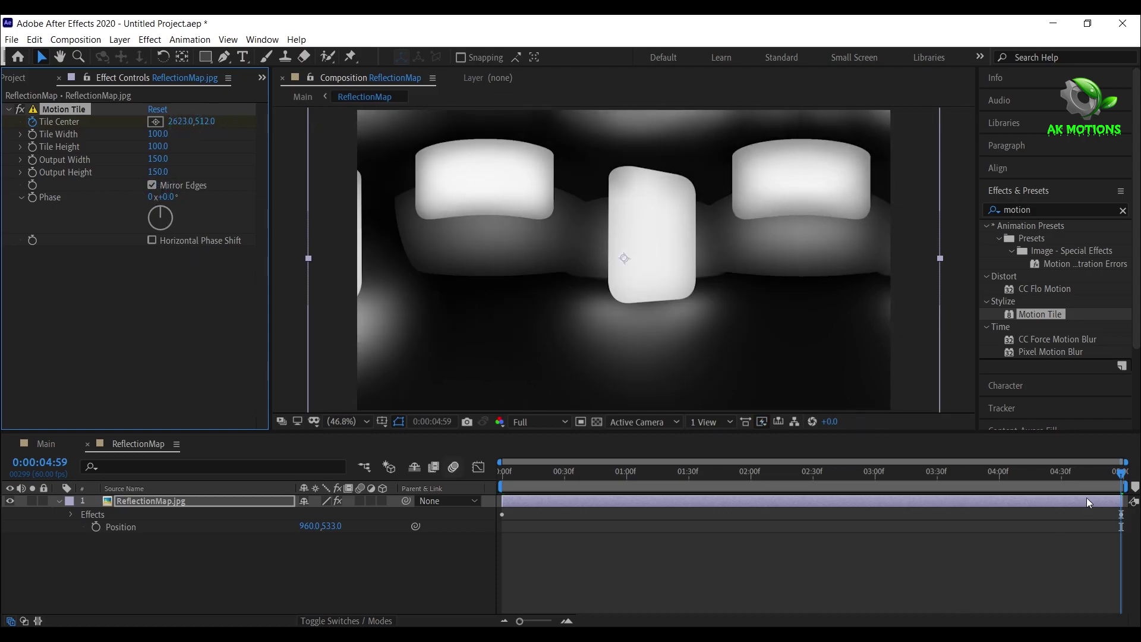
drag(1086, 476, 3, 478)
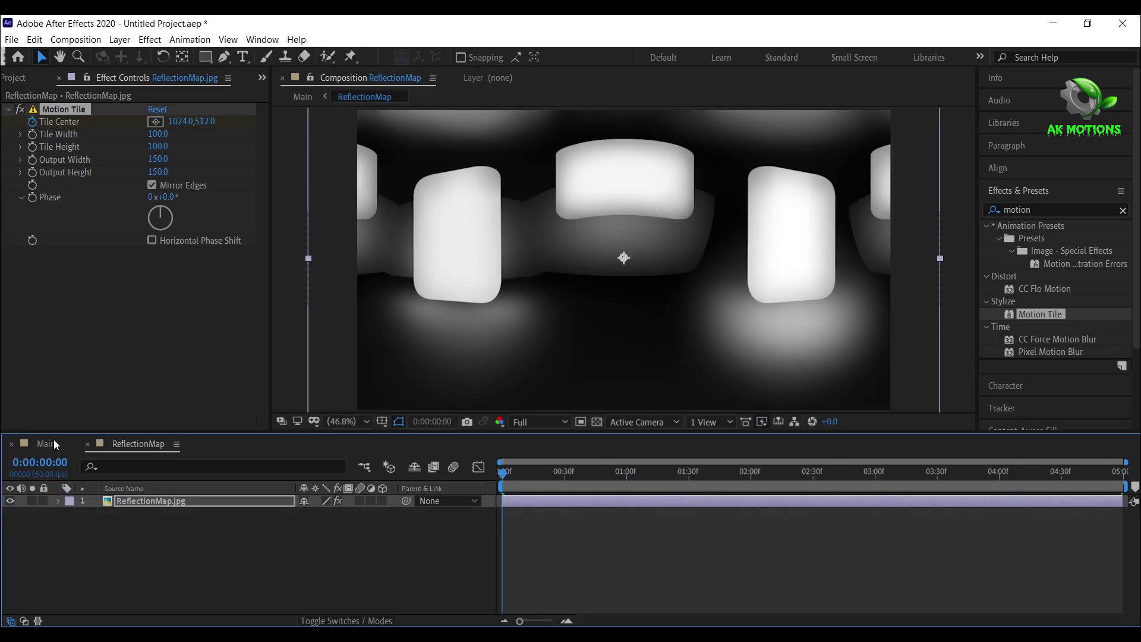
In Main, set ReflectionMap's track matte to the text layer's alpha
click(54, 440)
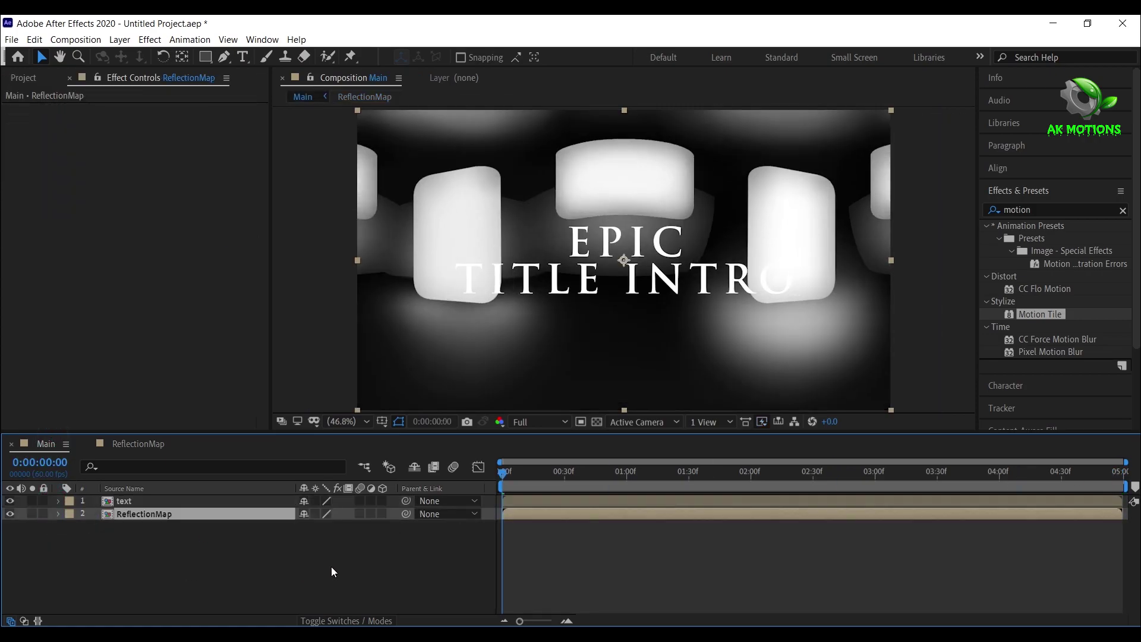
click(383, 621)
click(398, 511)
click(411, 546)
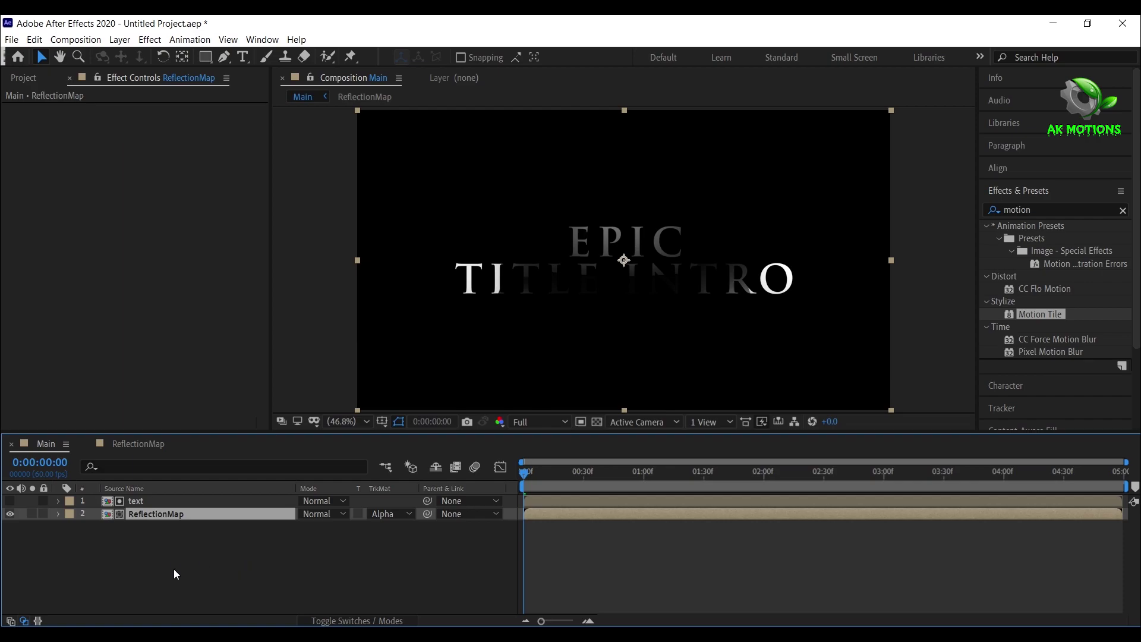
Add another copy of the text composition and give it Bevel and Emboss with size 18
click(24, 78)
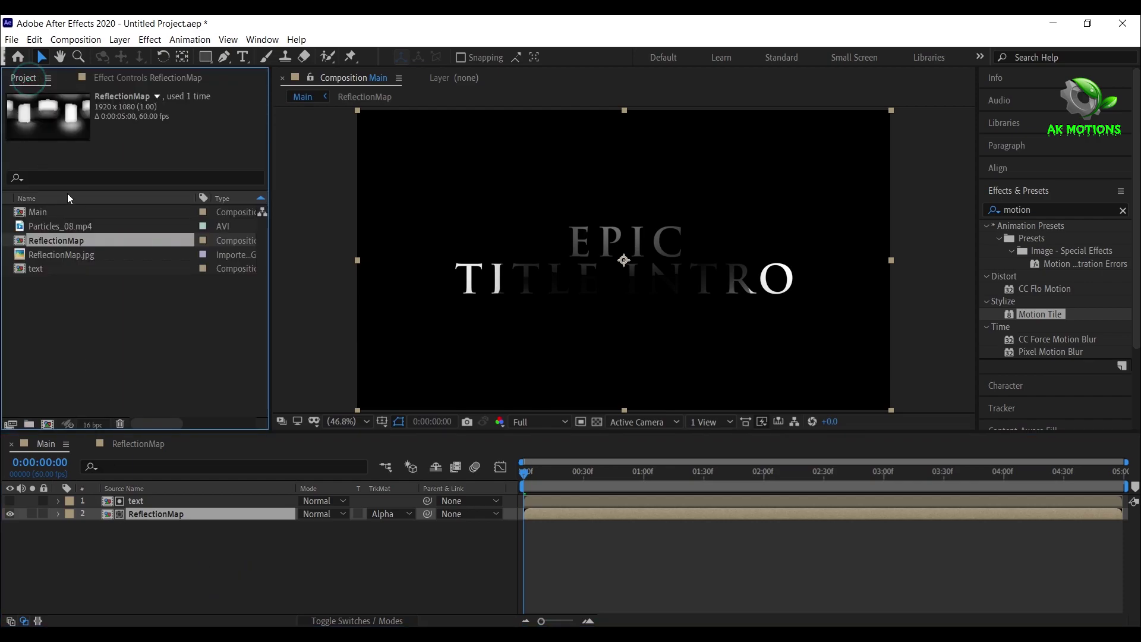
drag(57, 268, 152, 585)
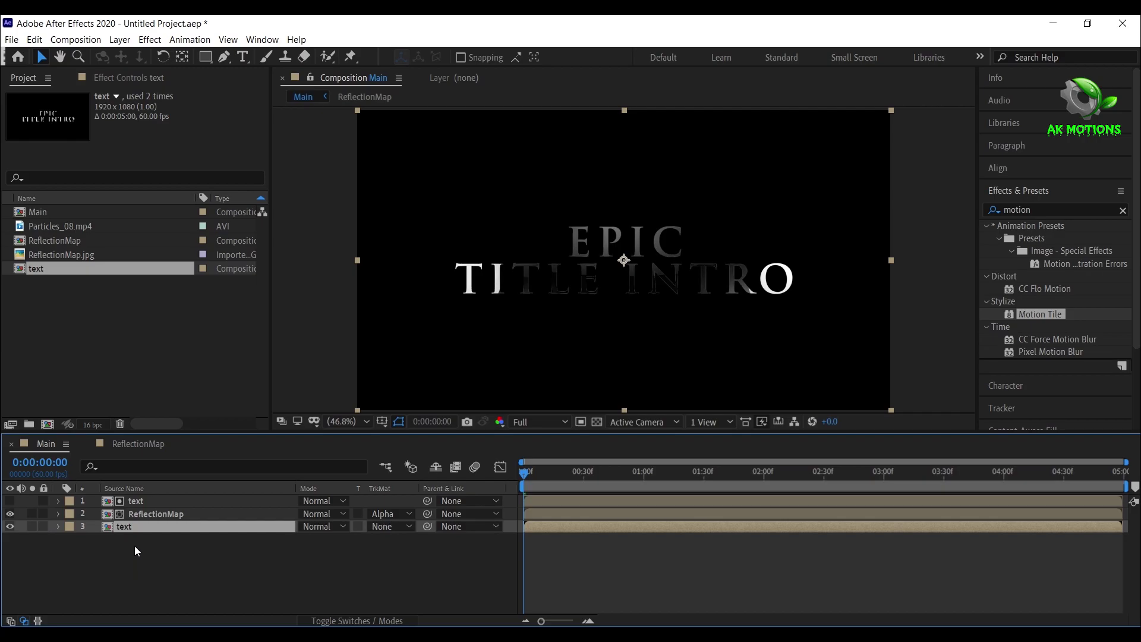
click(119, 39)
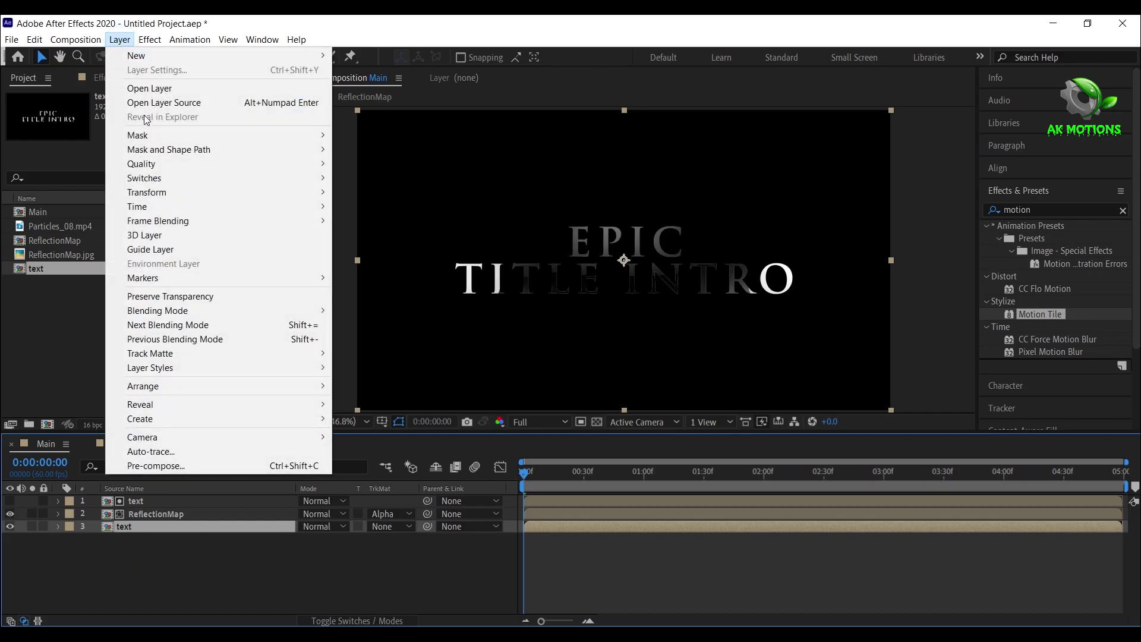
mouse_move(274, 368)
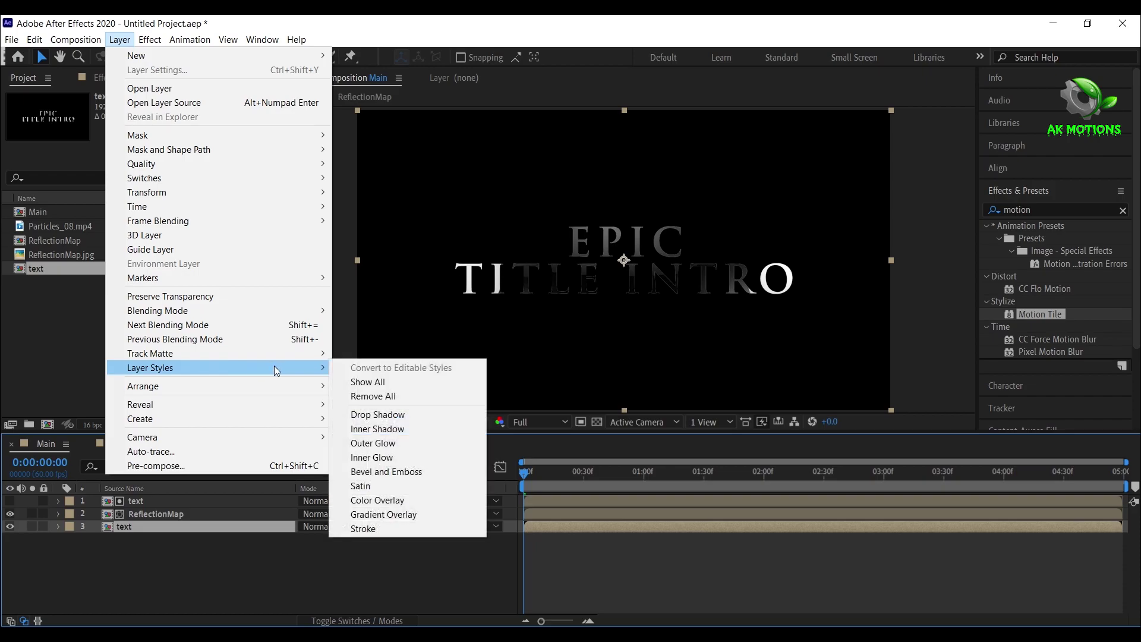
click(388, 471)
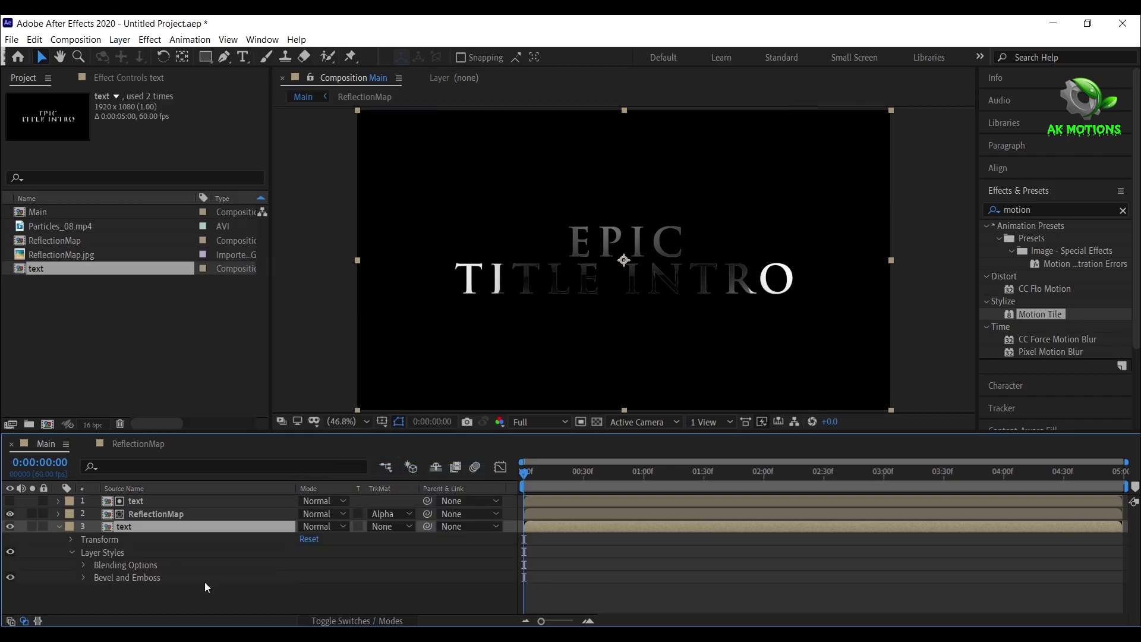
click(83, 578)
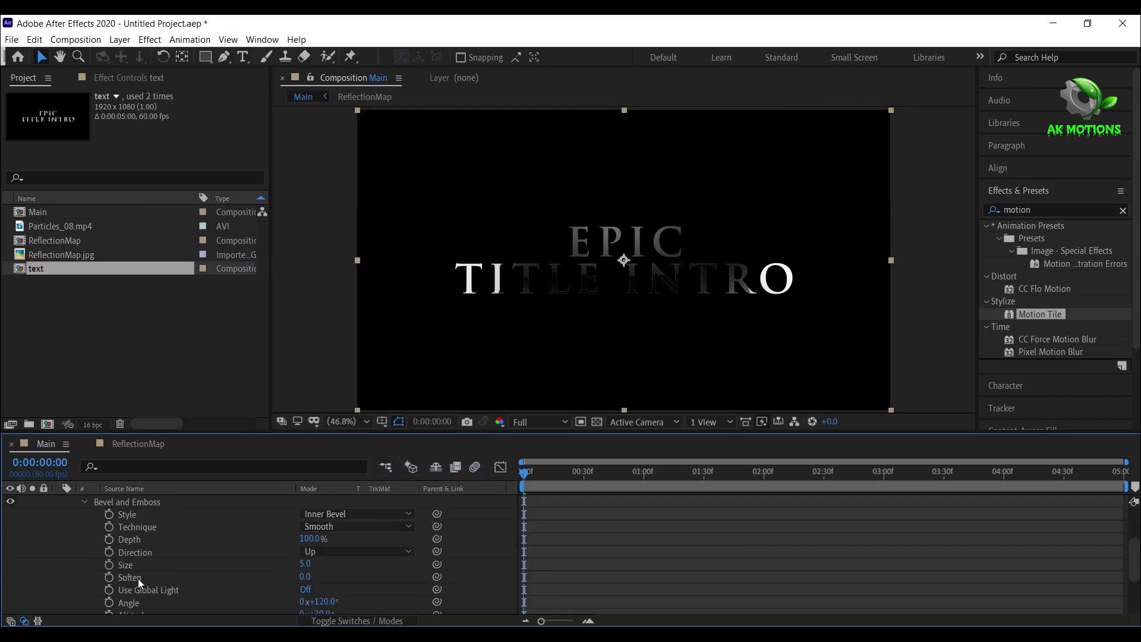
click(306, 563)
key(Return)
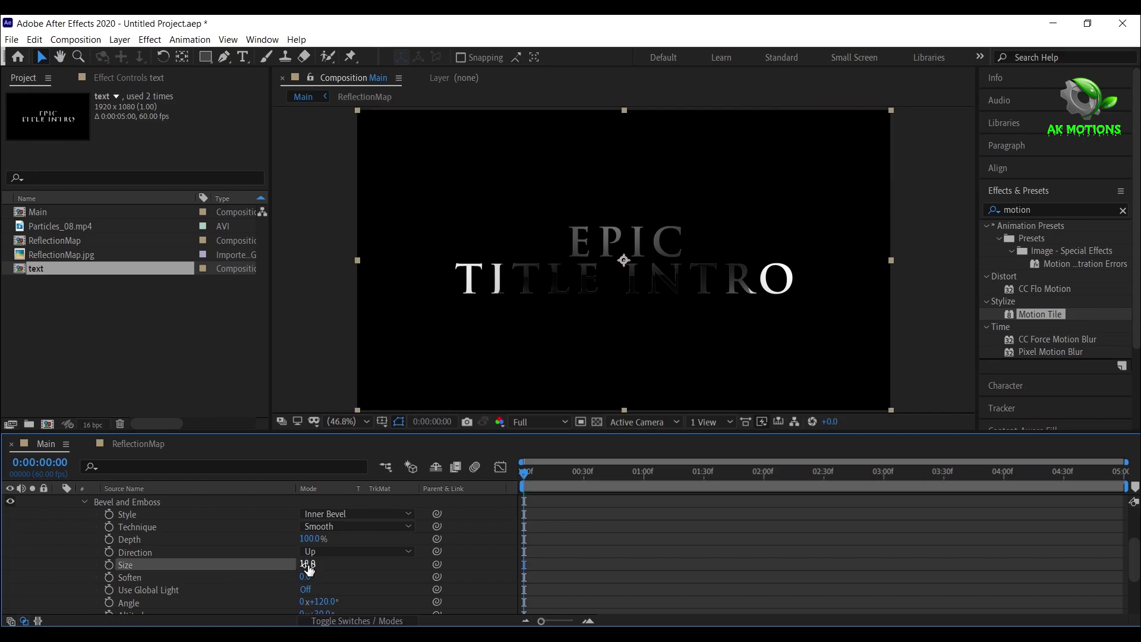
scroll(150, 588, up, 3)
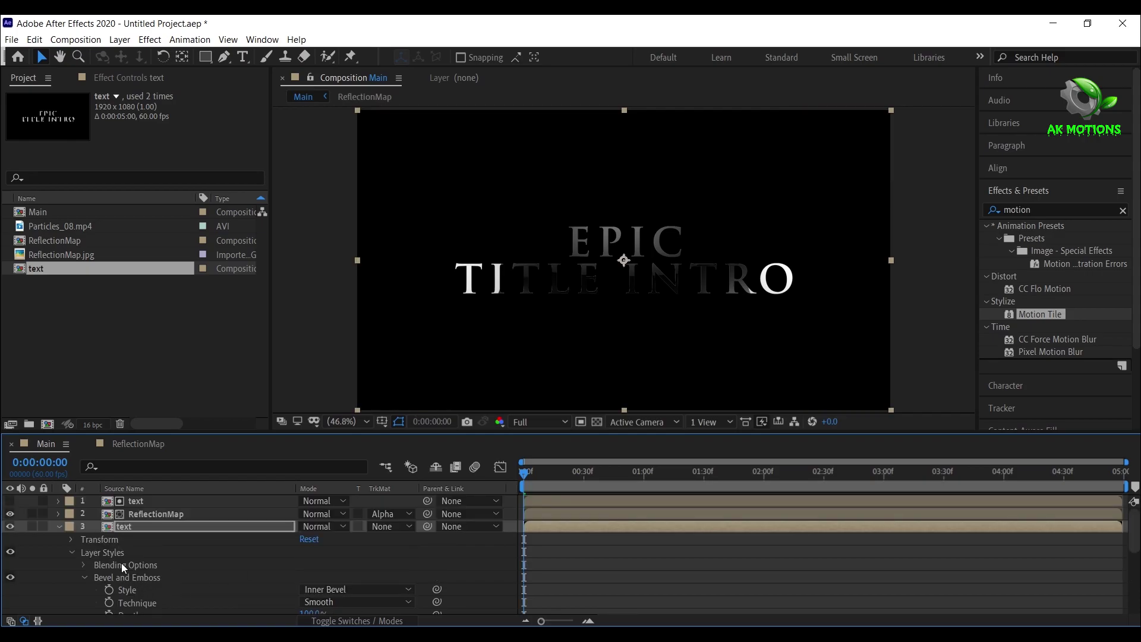
click(58, 526)
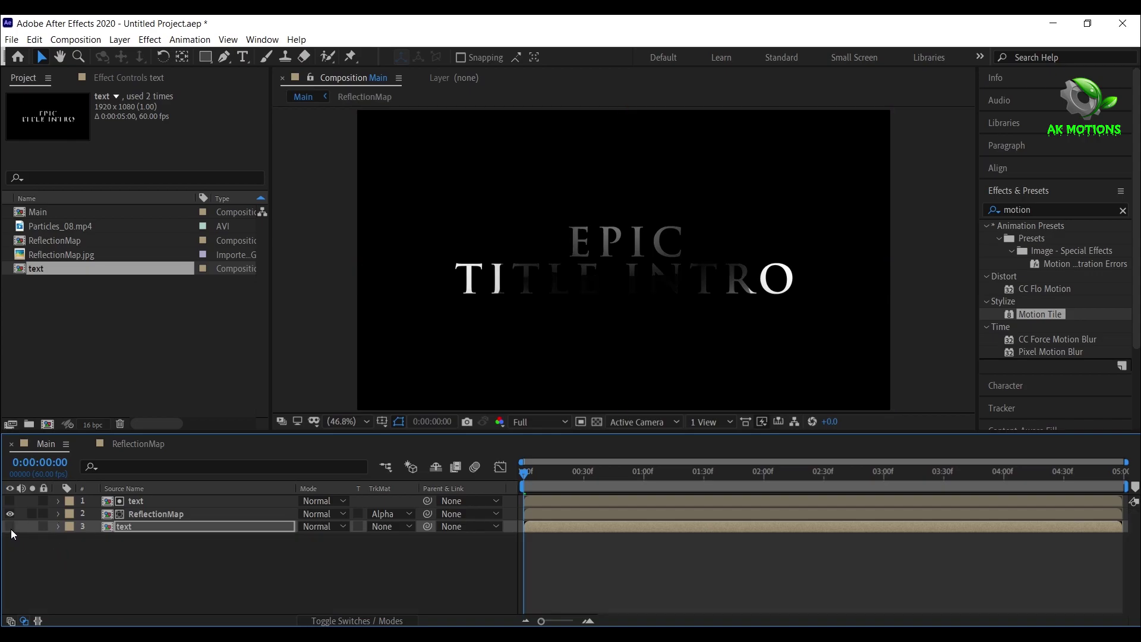
Apply CC Glass to the ReflectionMap layer
click(176, 515)
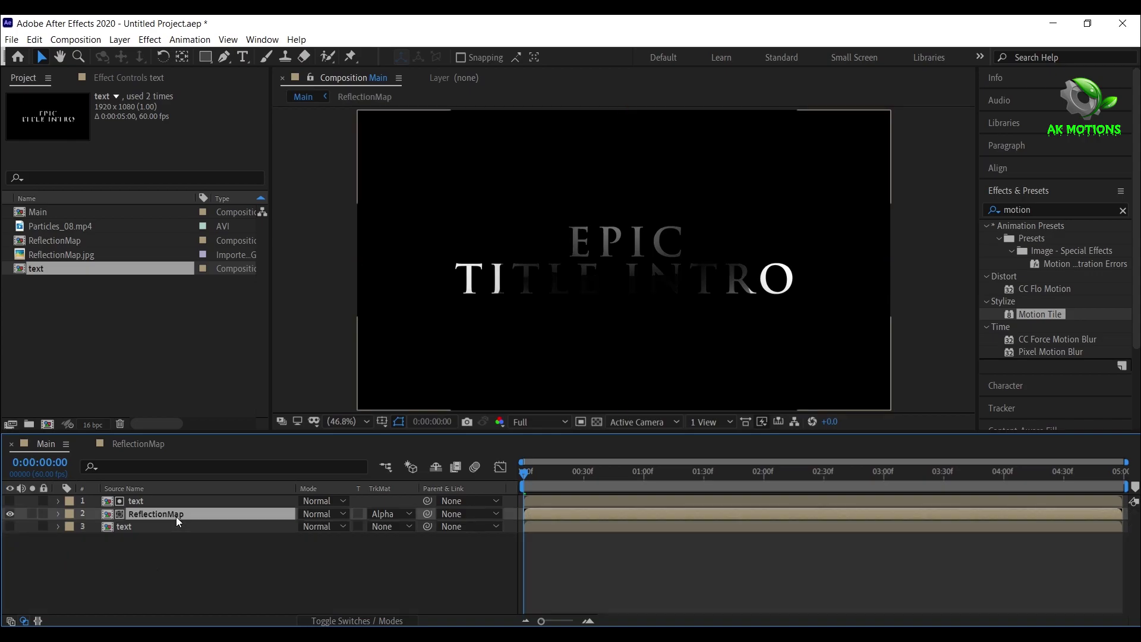
click(1046, 210)
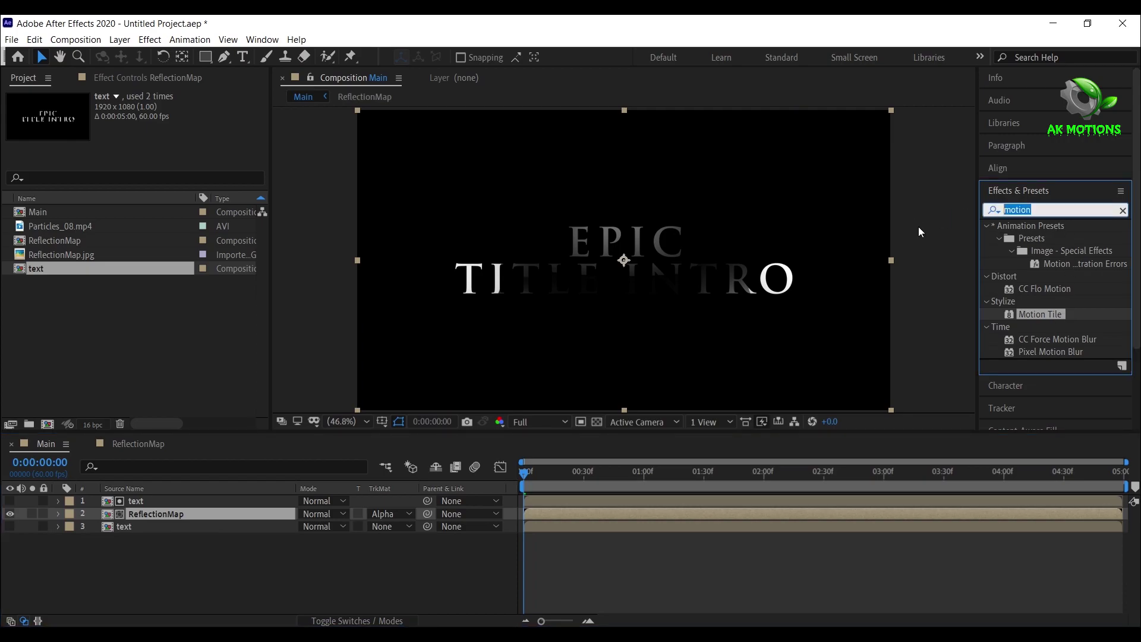
text(cc gl)
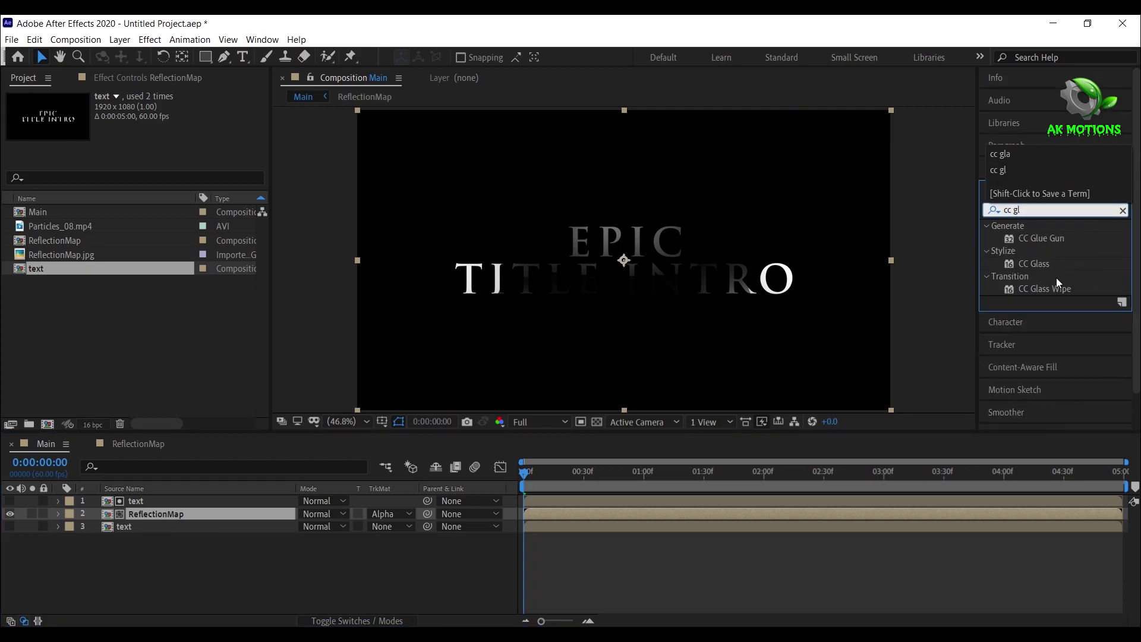
double_click(1036, 263)
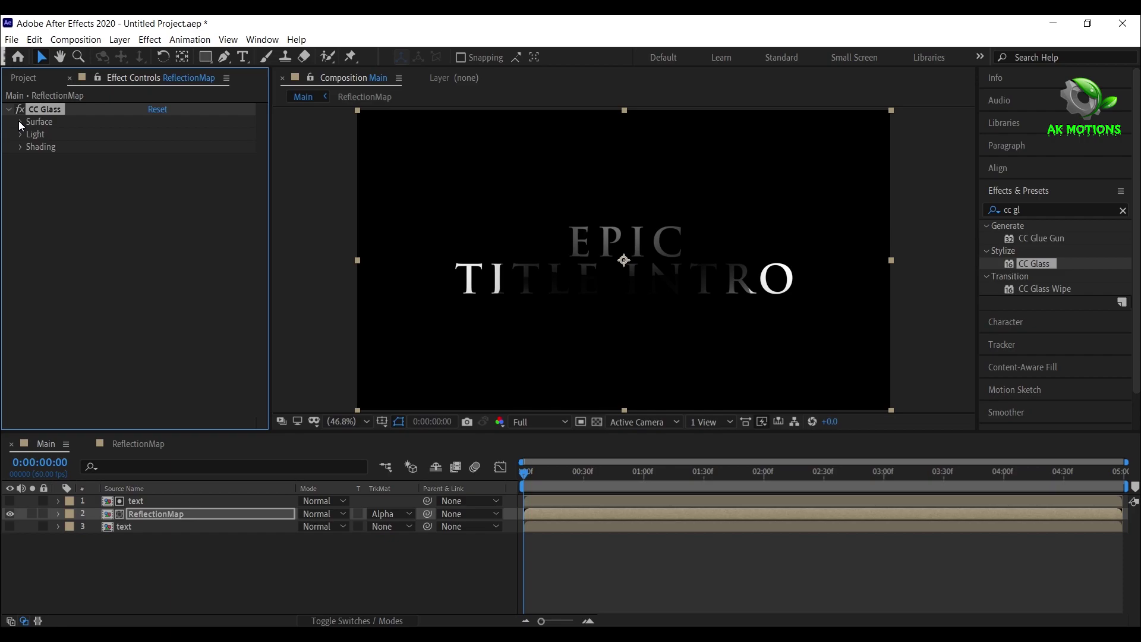
Set CC Glass bump map to the text layer, softness 5, displacement 86, point light
click(21, 122)
click(174, 134)
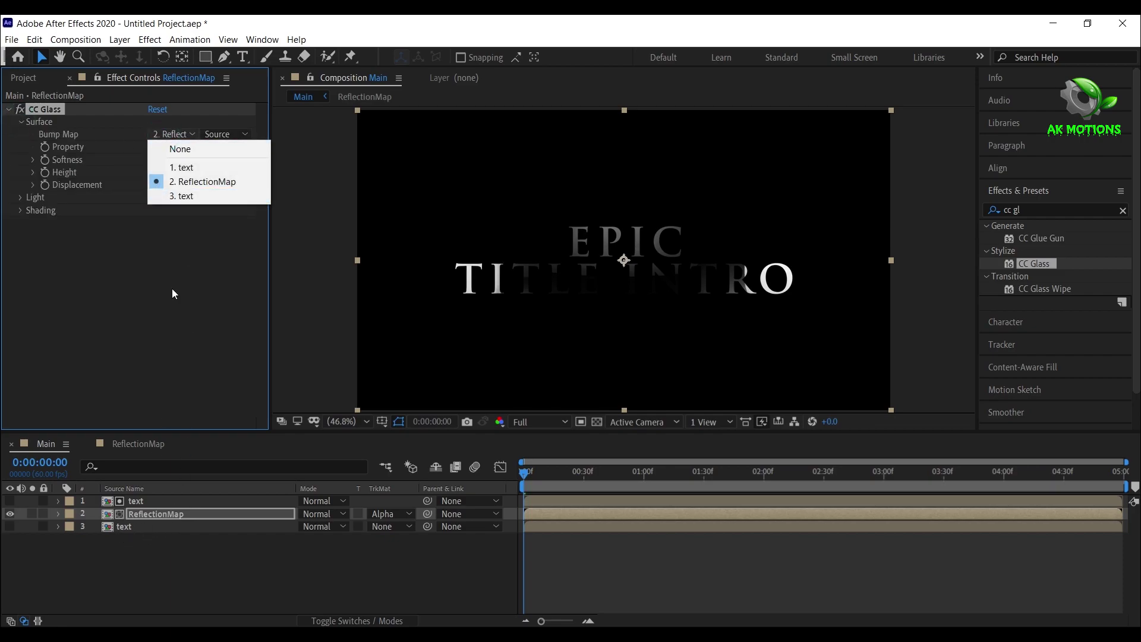
click(181, 196)
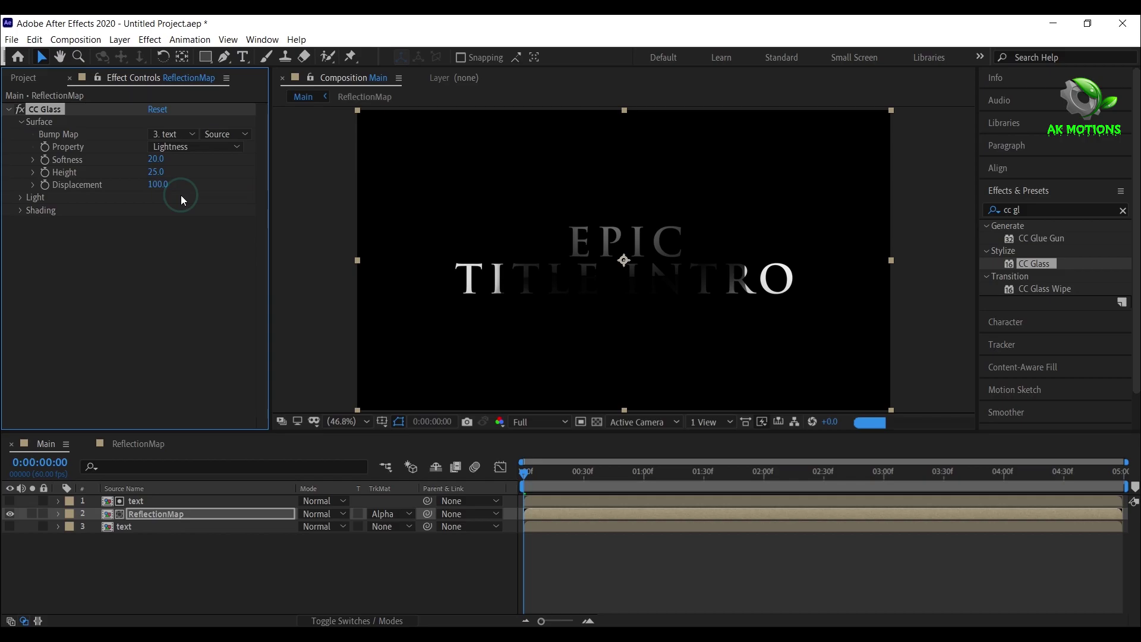
click(156, 160)
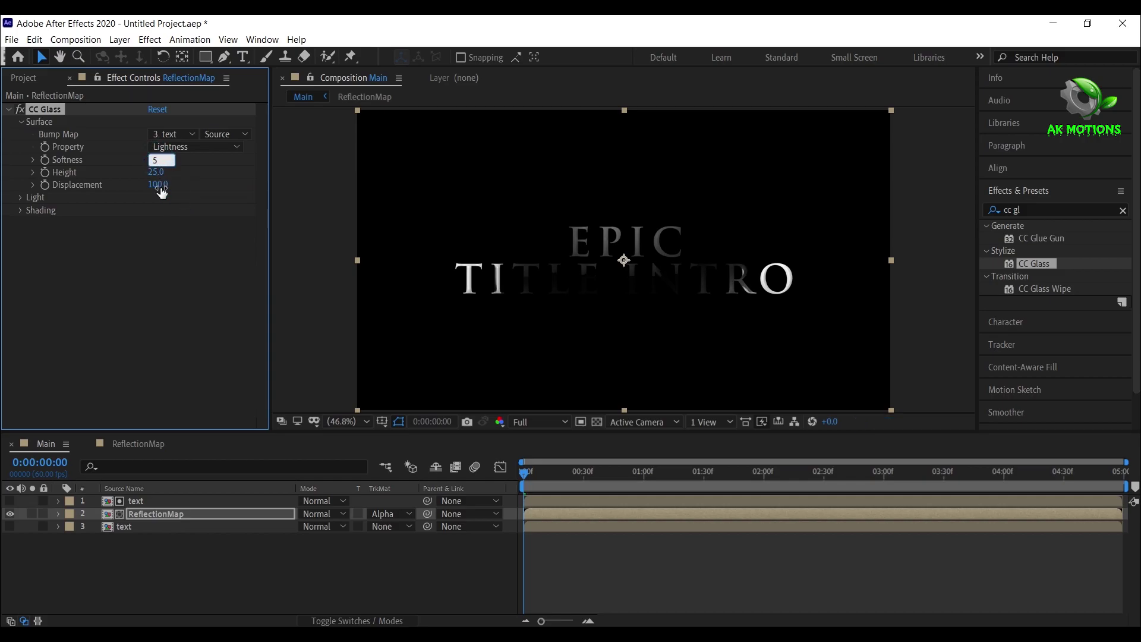
click(159, 185)
text(86)
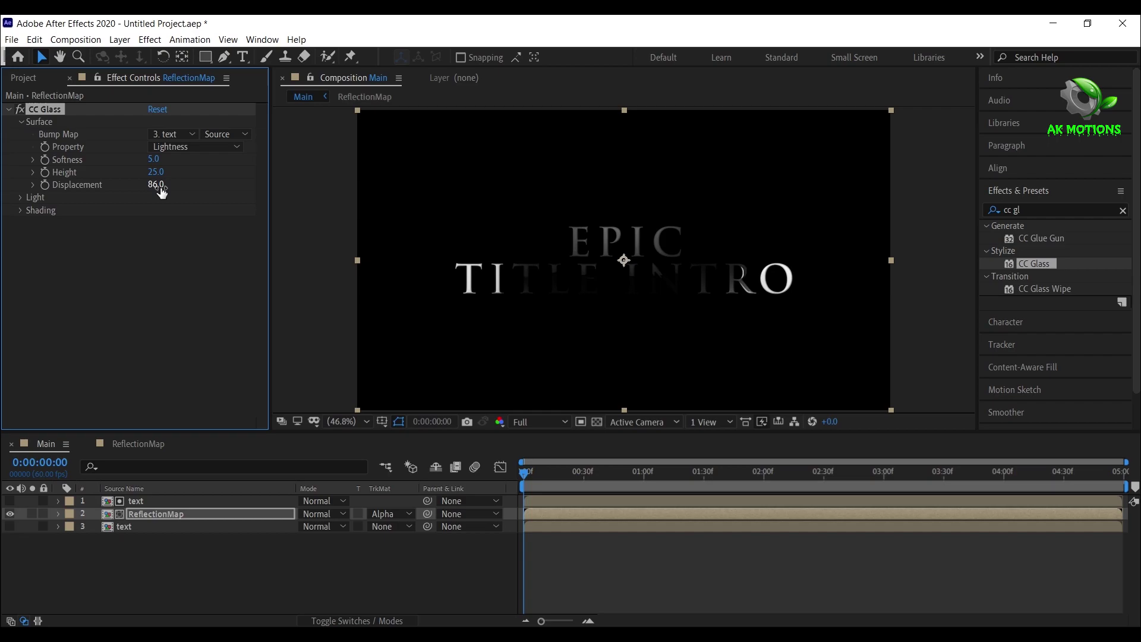
key(Return)
click(20, 198)
click(185, 246)
click(198, 277)
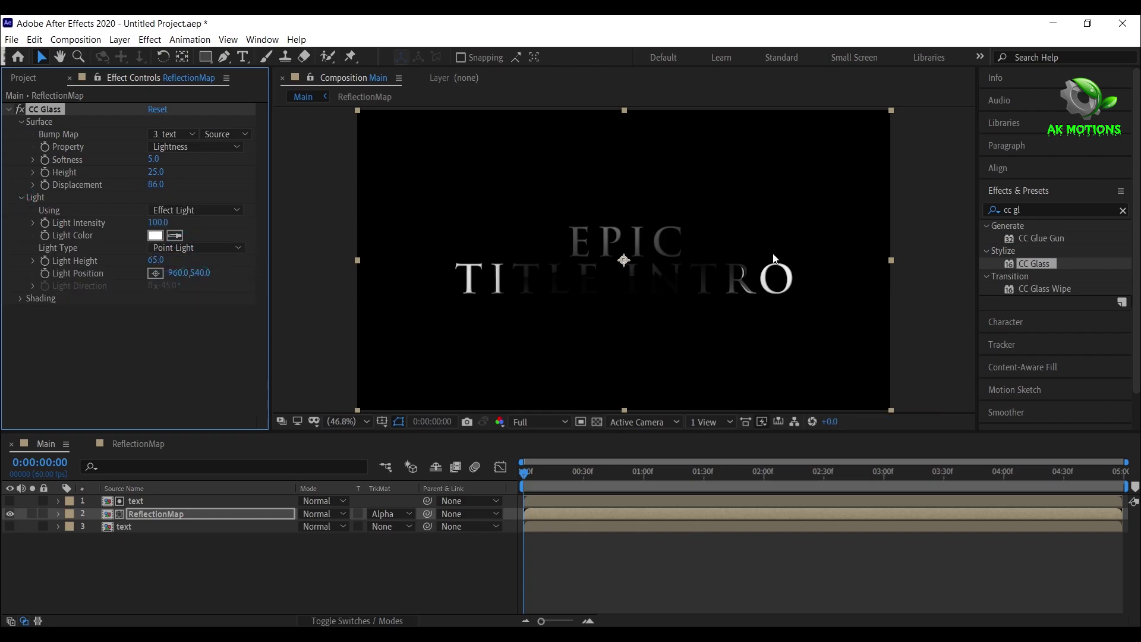
Apply CC Blobbylize to the ReflectionMap layer
click(1031, 210)
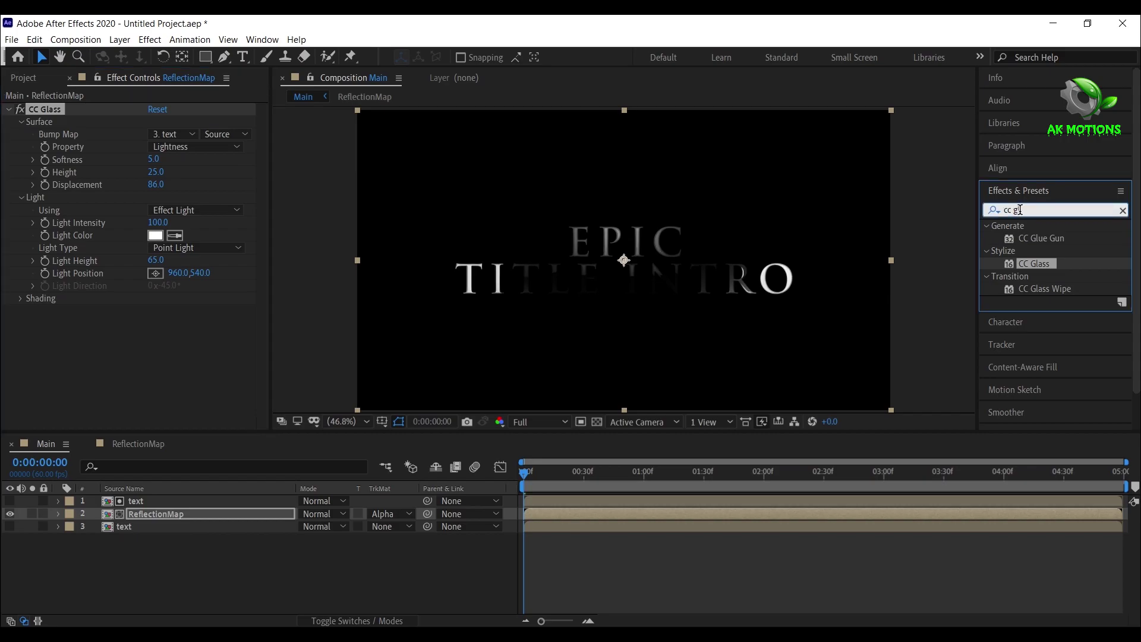
key(BackSpace)
key(BackSpace)
text(blo)
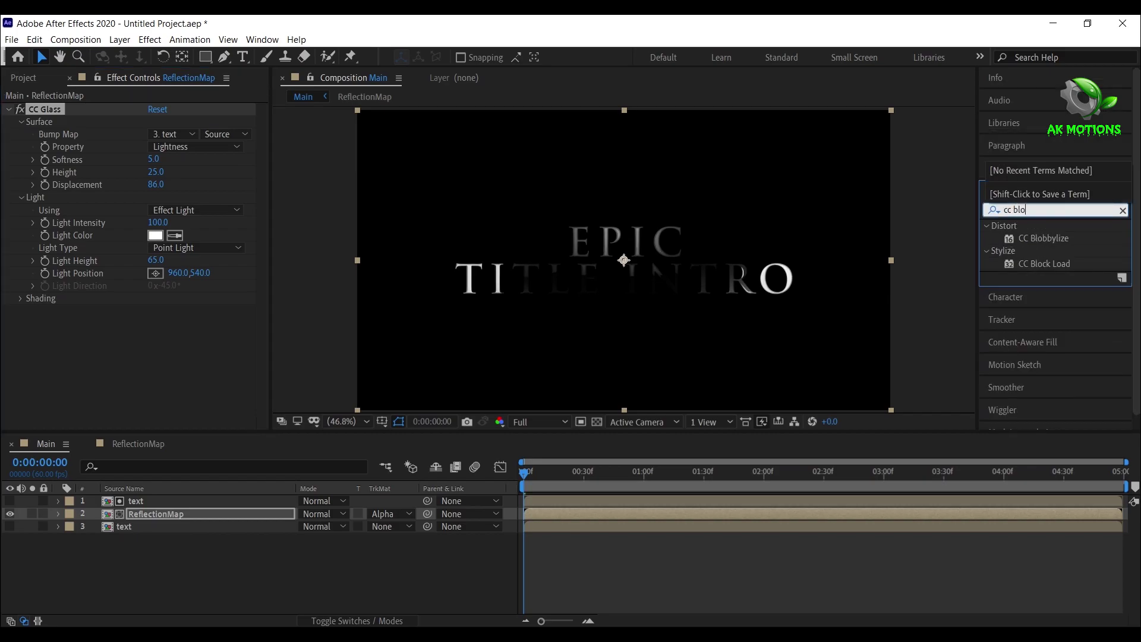
double_click(1046, 238)
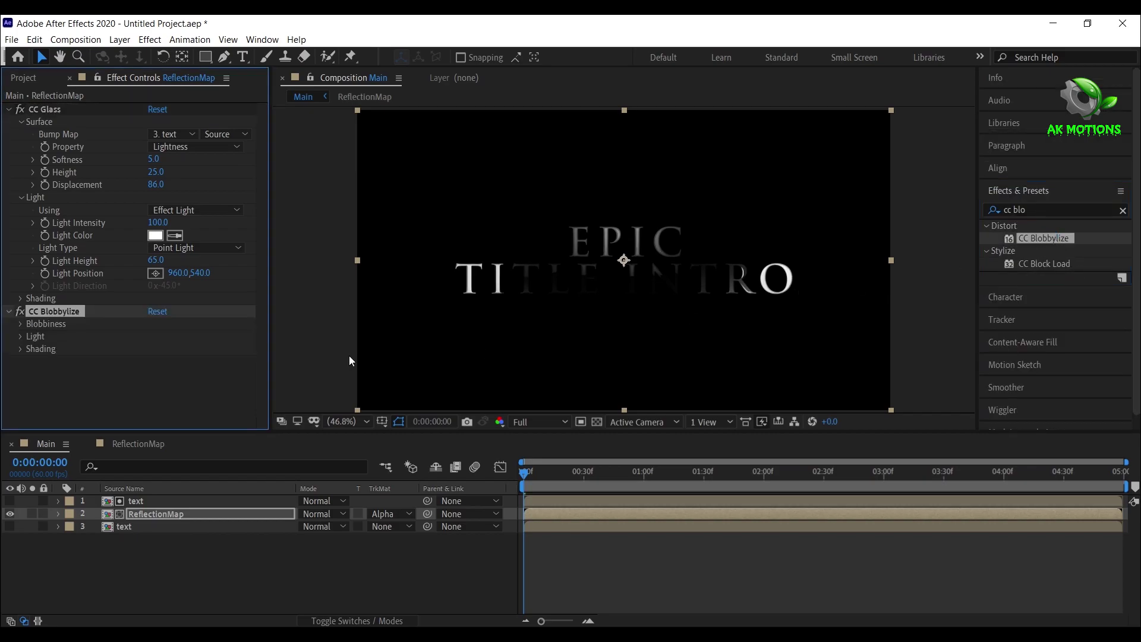
Drive the blobs by the text layer's alpha with softness 5, cut away 0, point light
click(20, 324)
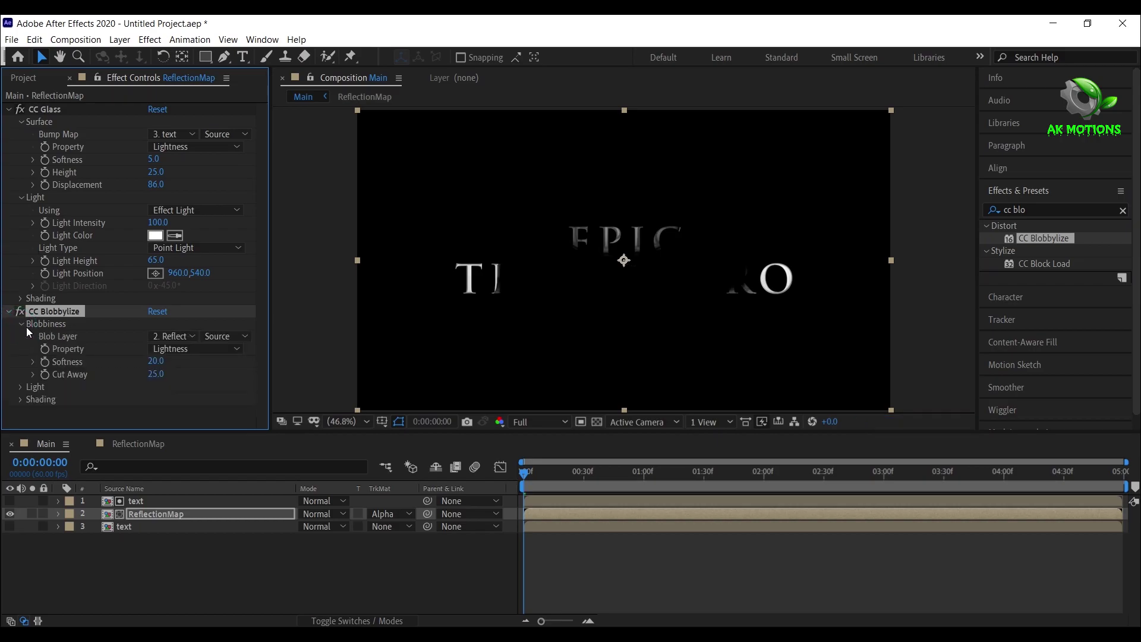
click(178, 337)
click(190, 397)
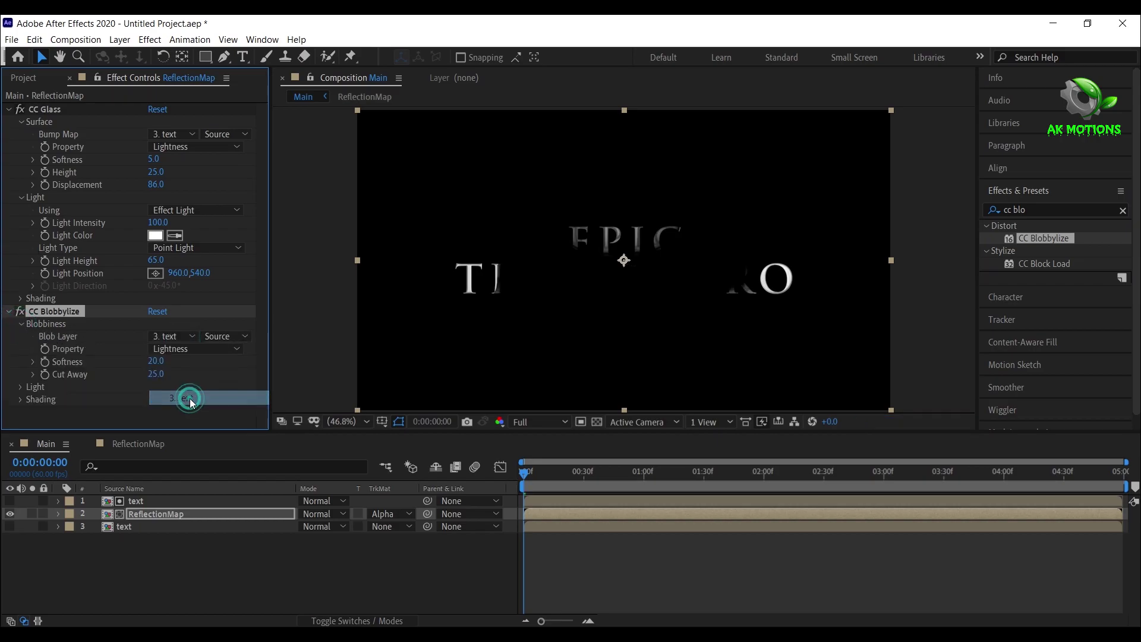
click(190, 351)
click(189, 404)
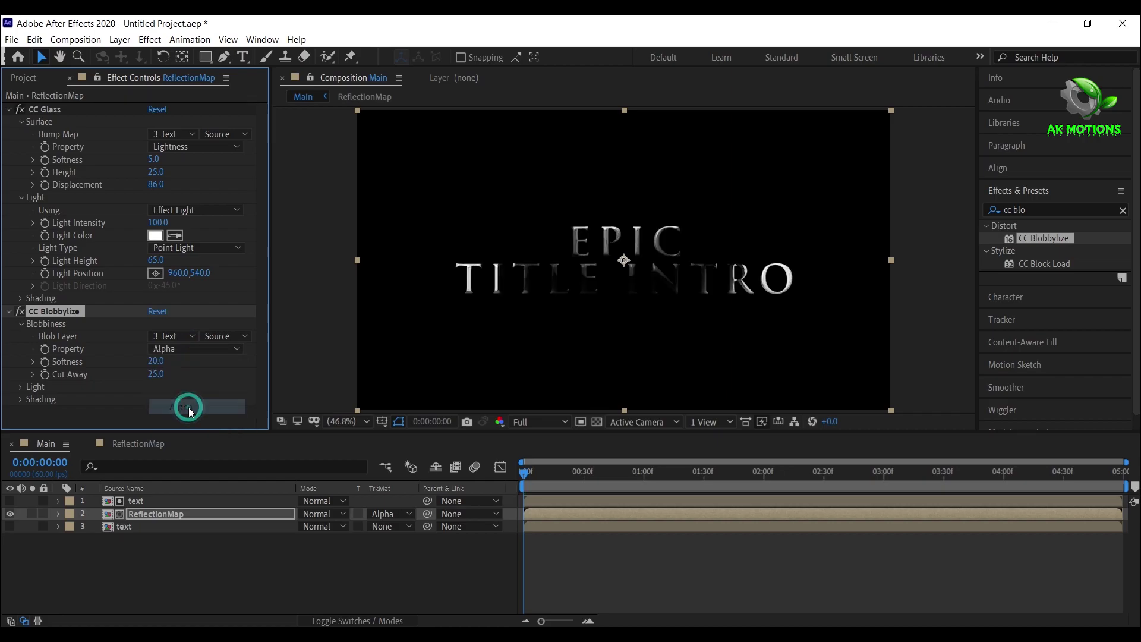
click(156, 360)
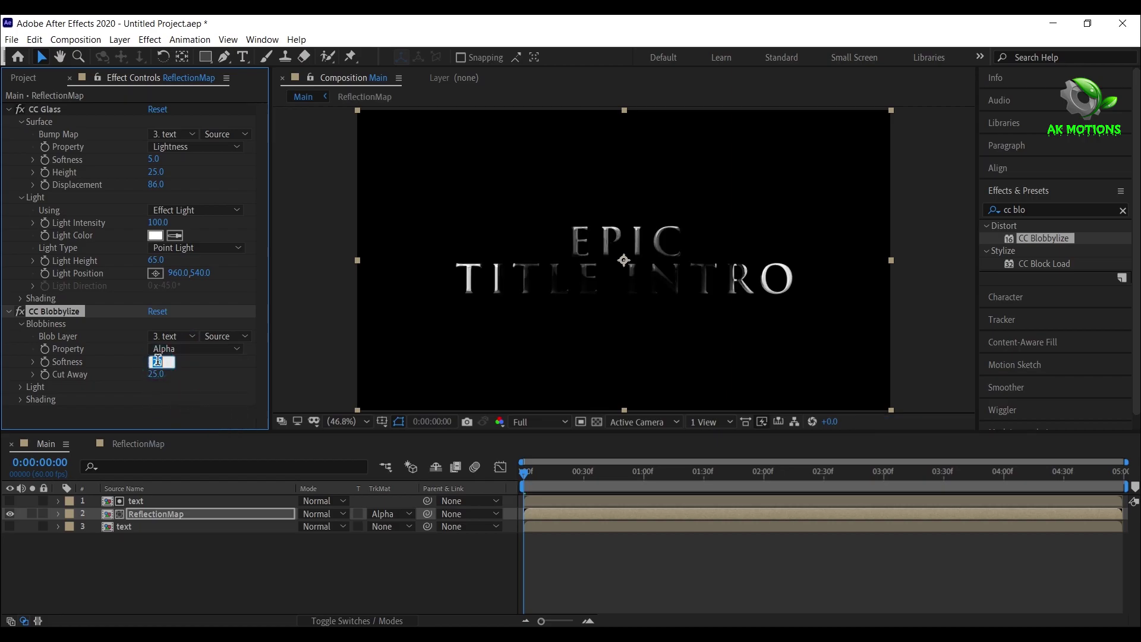
text(5)
click(161, 375)
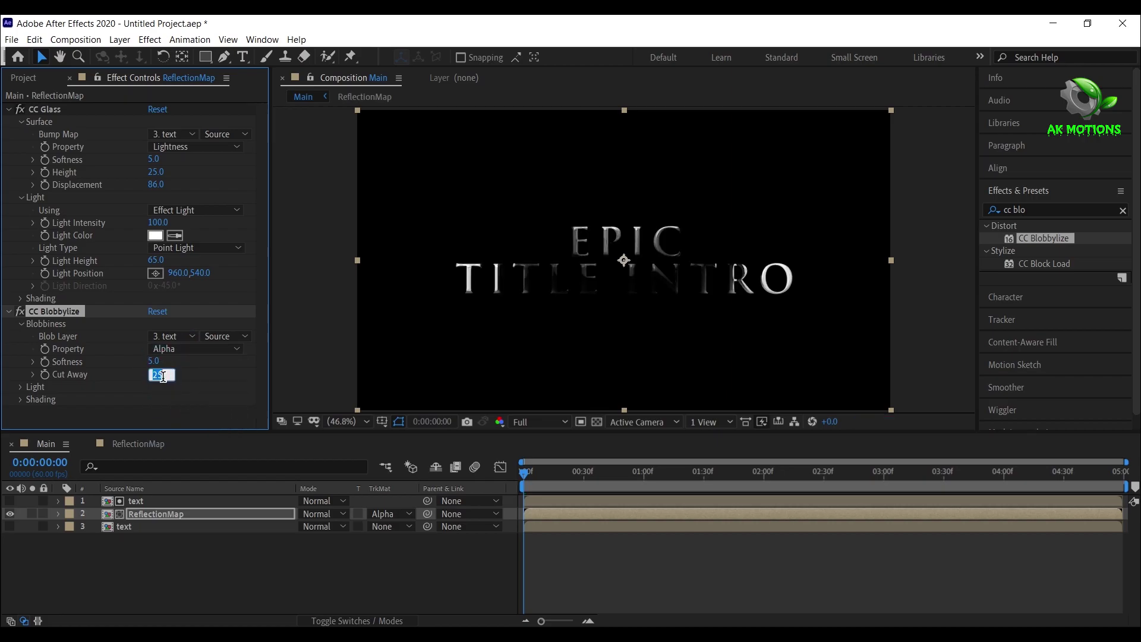
text(0)
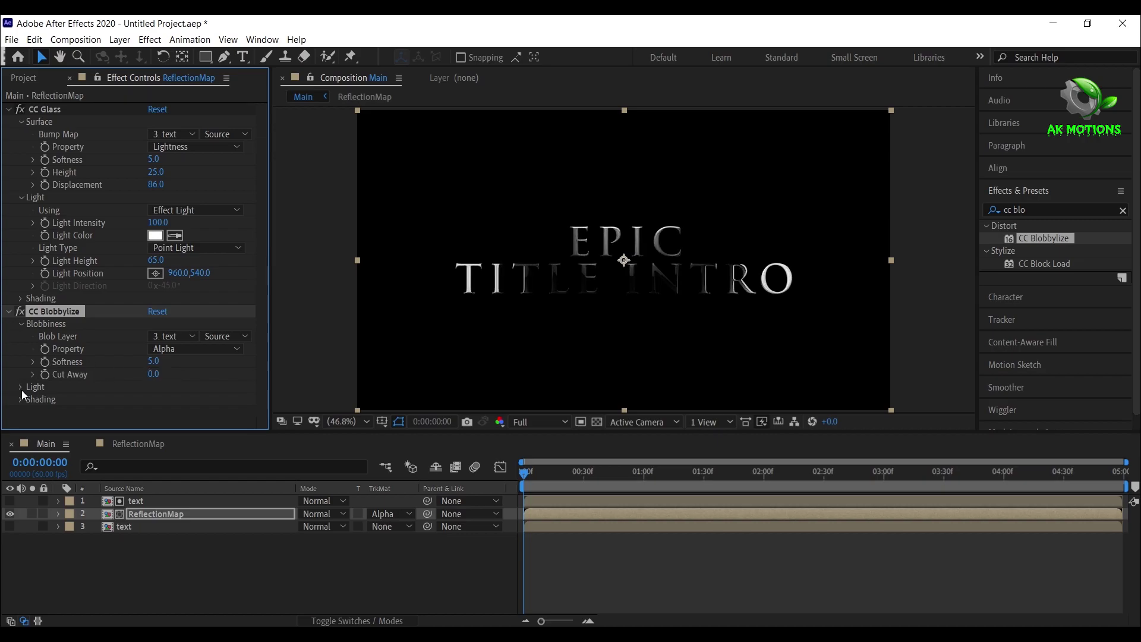
click(21, 386)
click(169, 386)
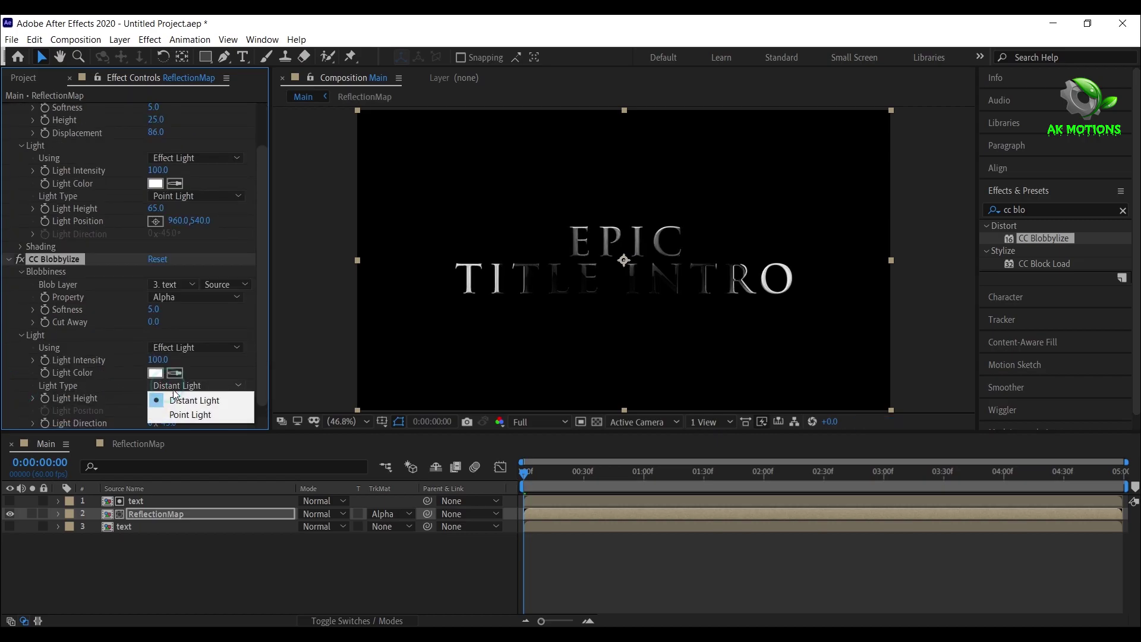
click(181, 412)
Set the preview resolution to Half and collapse the CC Glass settings
click(541, 423)
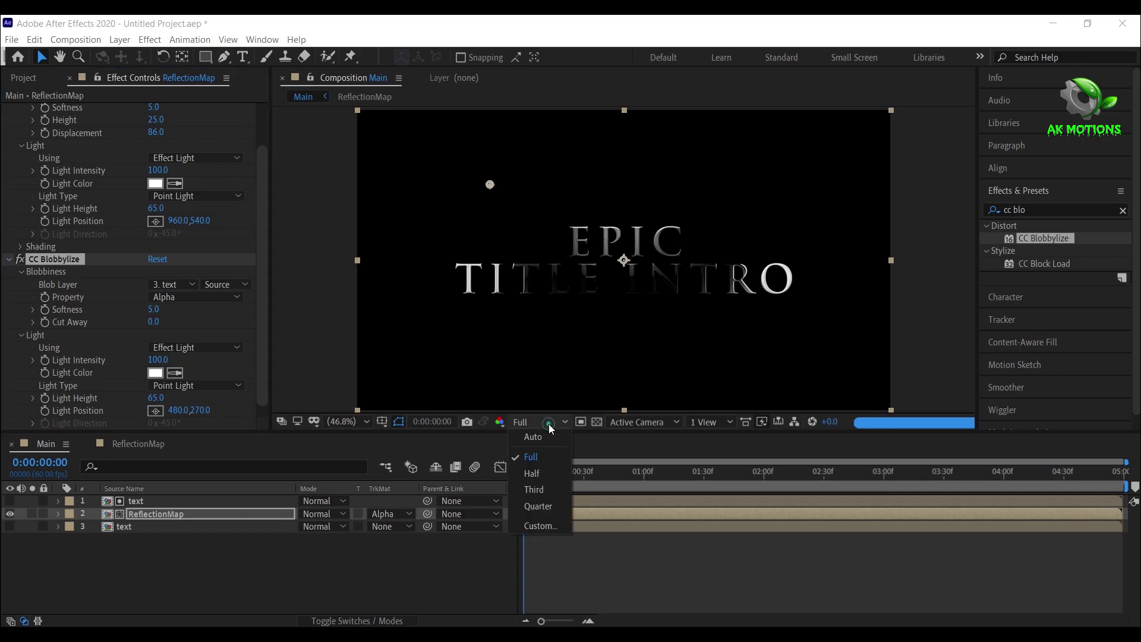
click(538, 475)
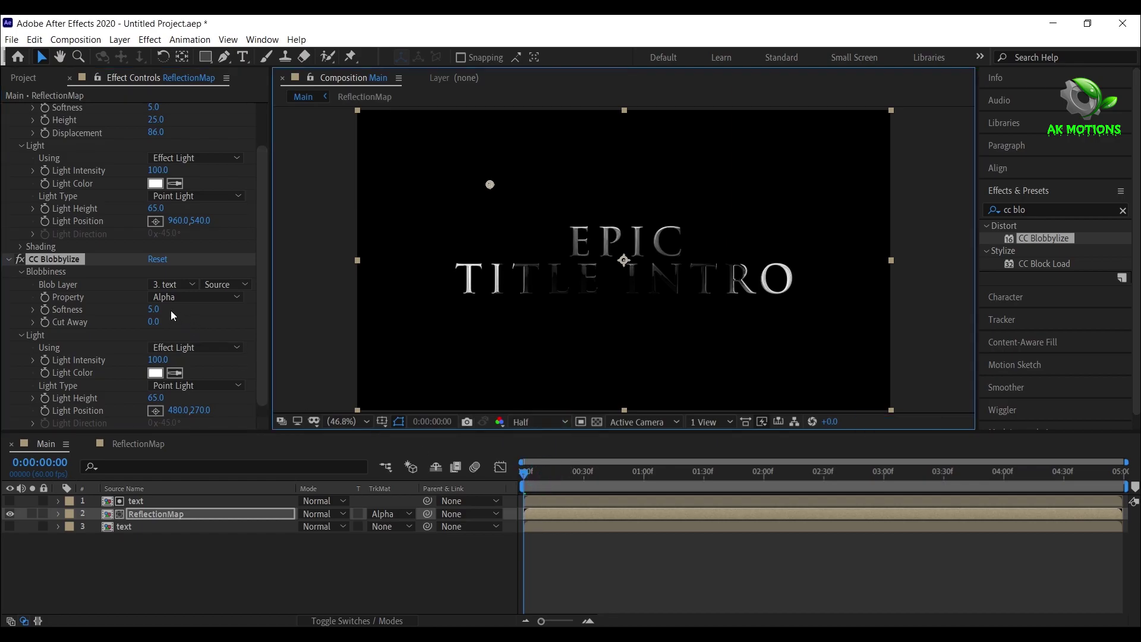
scroll(155, 285, up, 2)
click(9, 110)
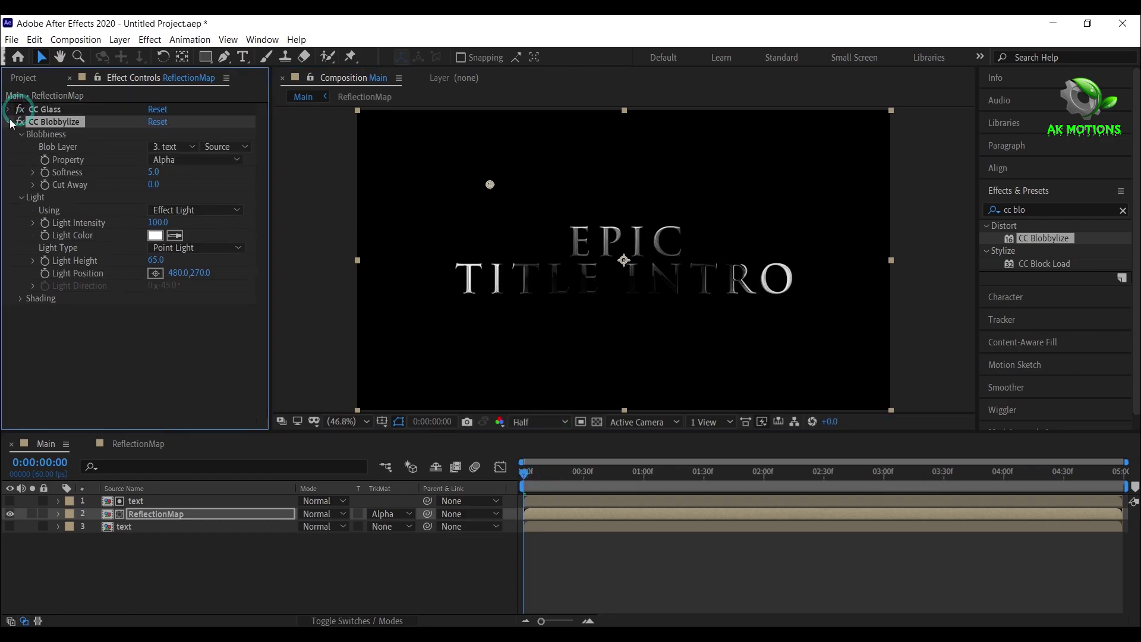
Apply Unsharp Mask to ReflectionMap with Amount 100
click(8, 122)
click(1047, 207)
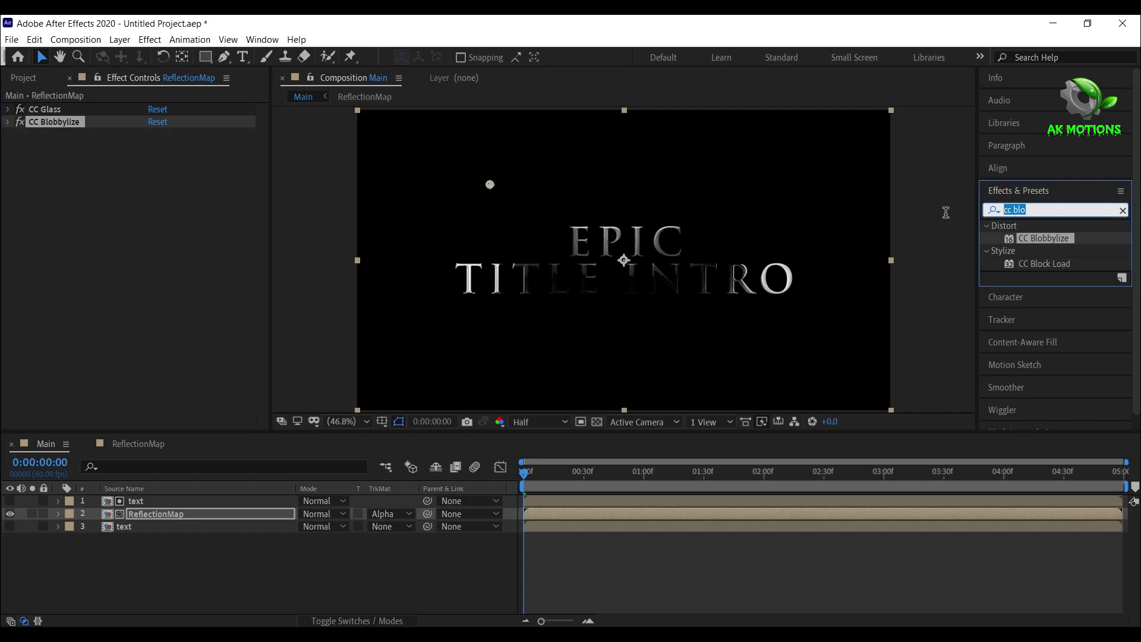
text(uns)
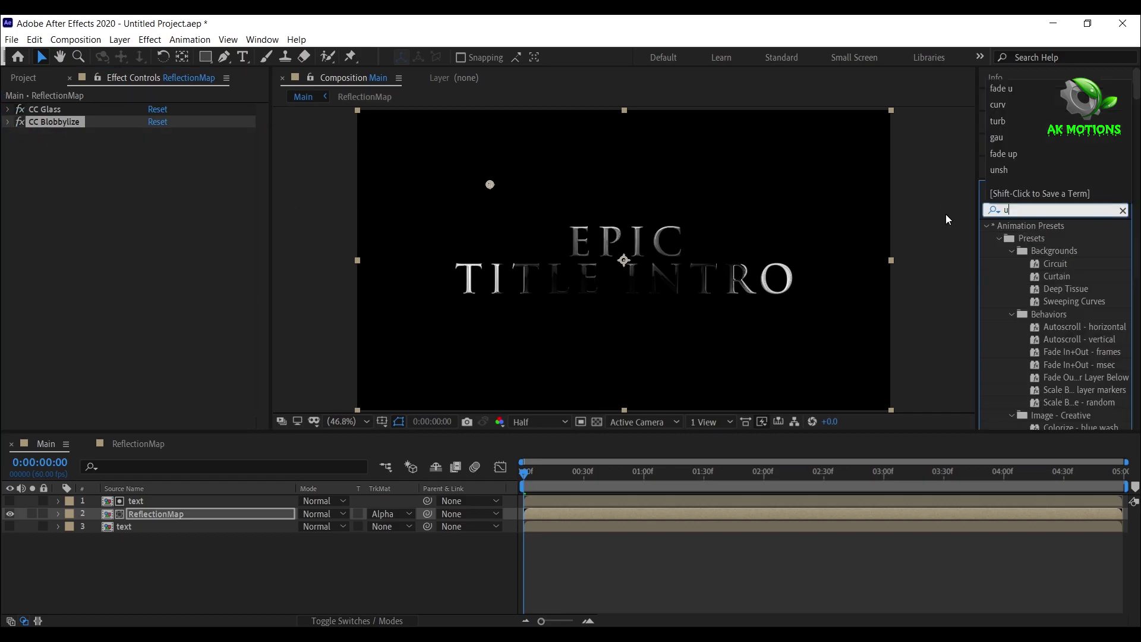
click(1043, 289)
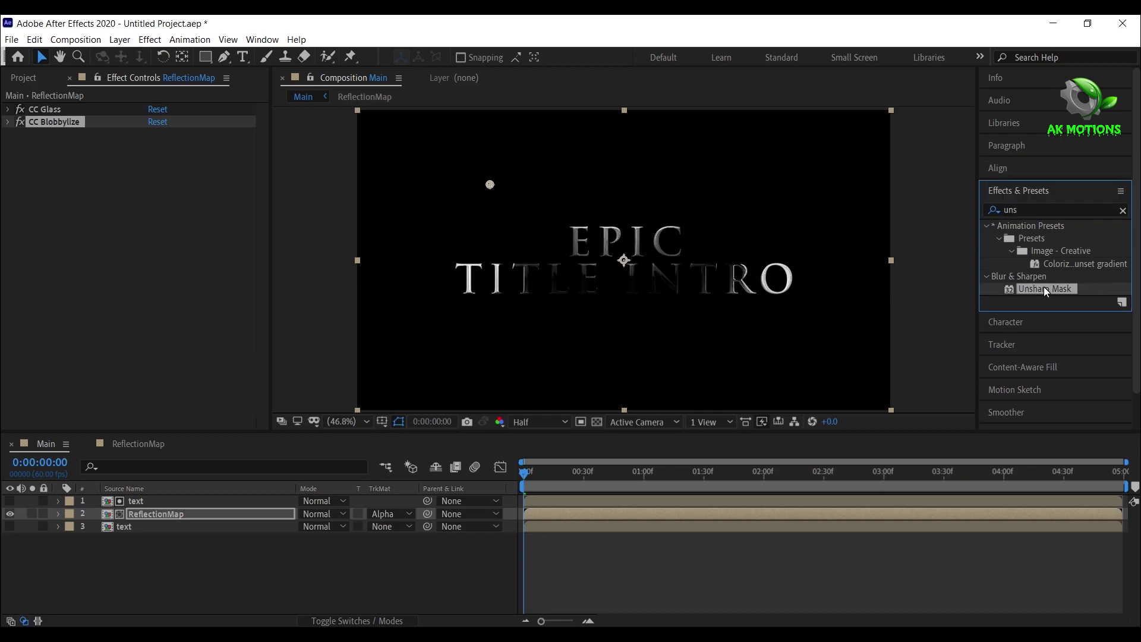
double_click(1041, 290)
click(159, 147)
text(100)
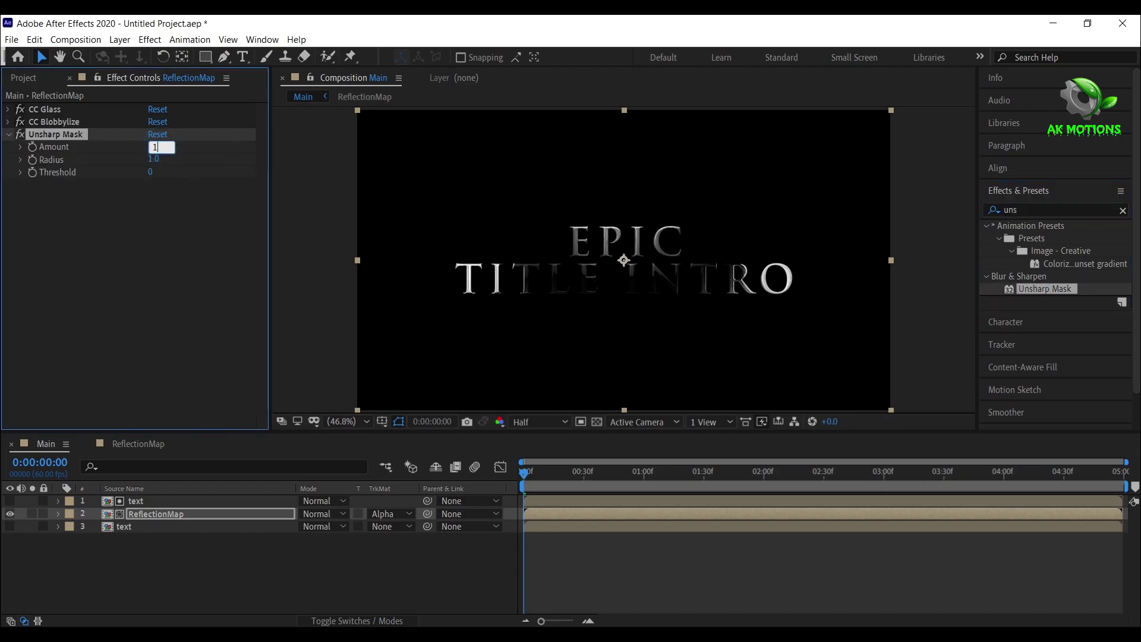
key(Return)
Add Curves to ReflectionMap and steepen the curve to brighten it
click(1006, 209)
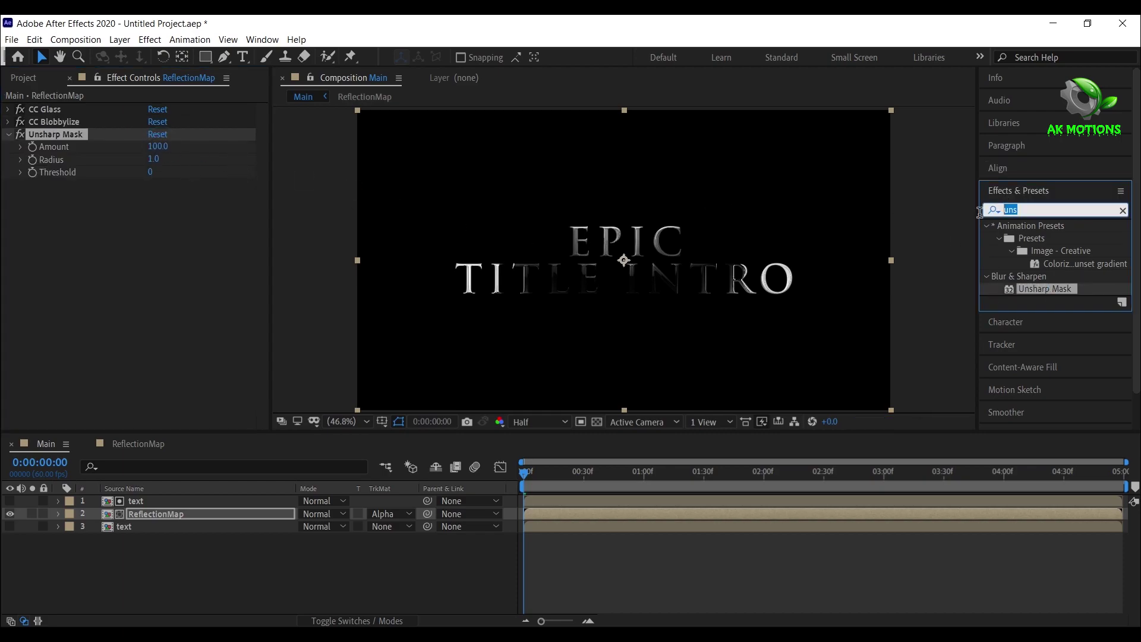
text(curv)
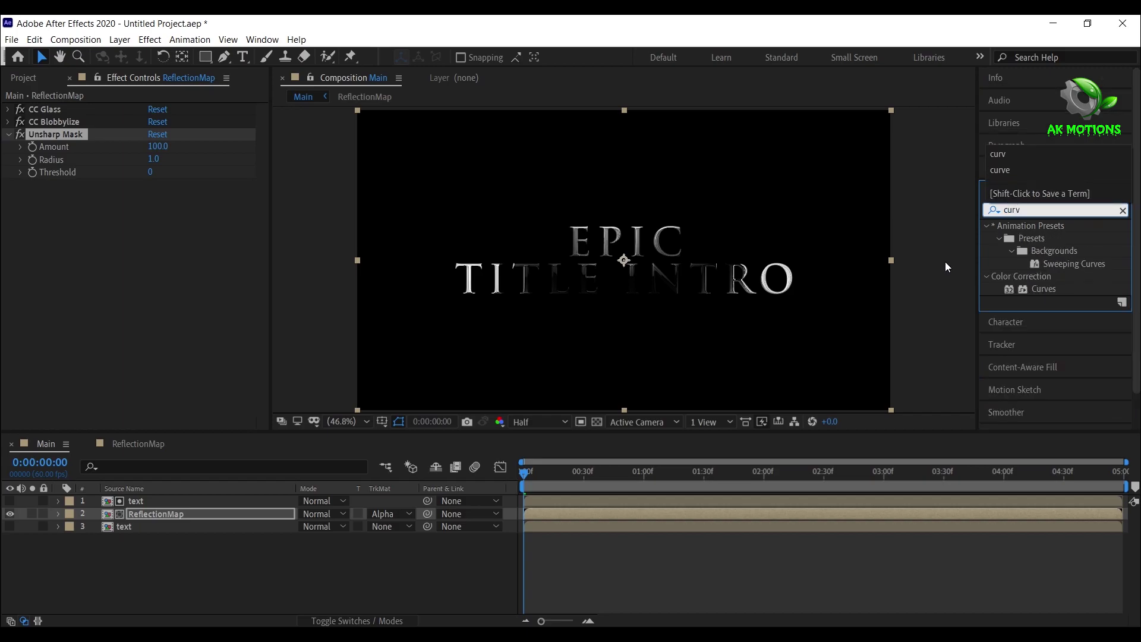
double_click(1043, 289)
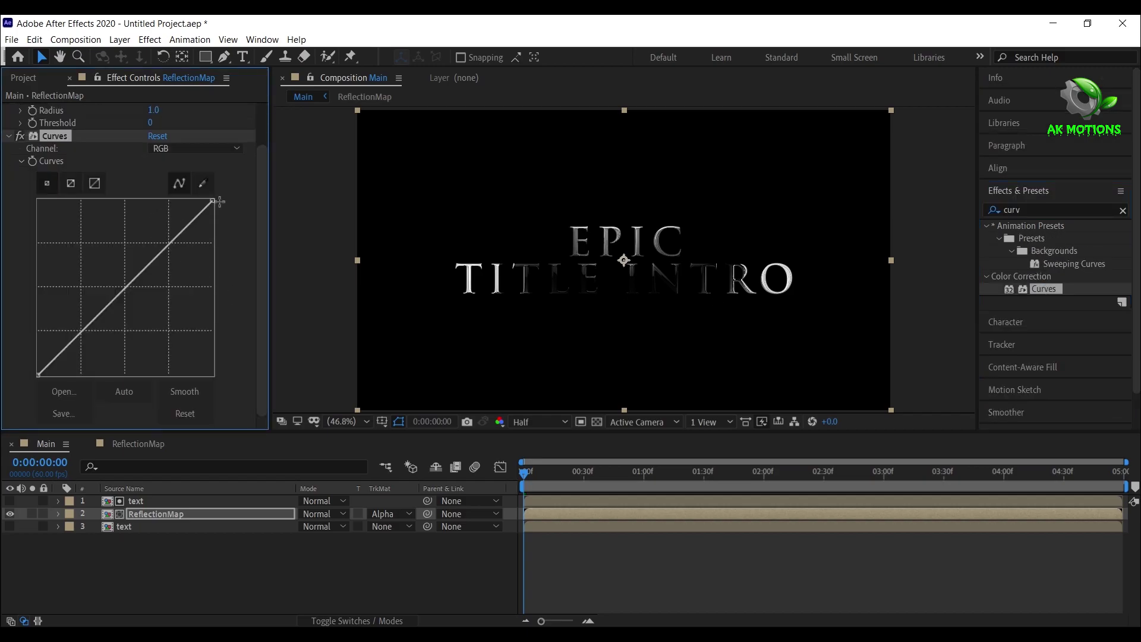
drag(214, 202, 170, 201)
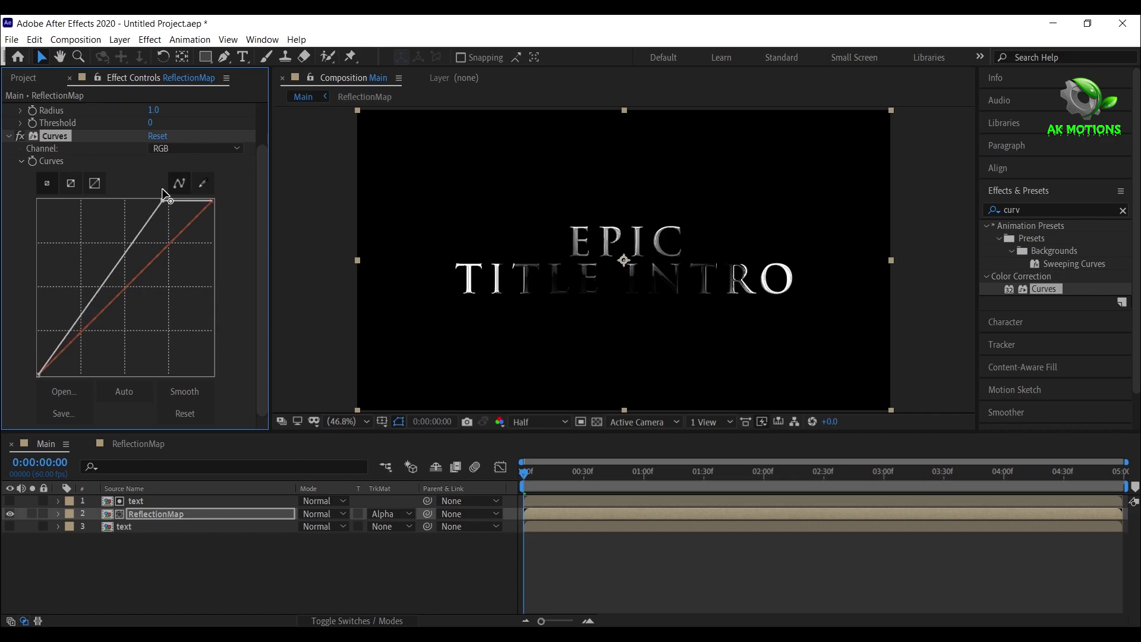
click(8, 136)
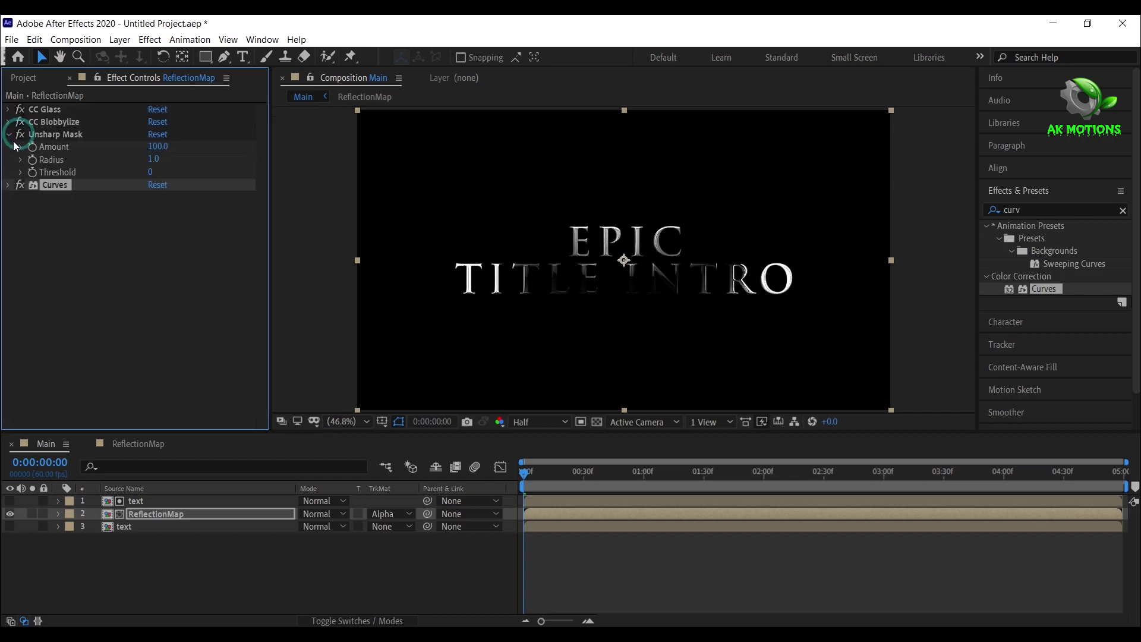
Check the chrome title at 0:00:01:50 and 0:00:02:32
click(9, 135)
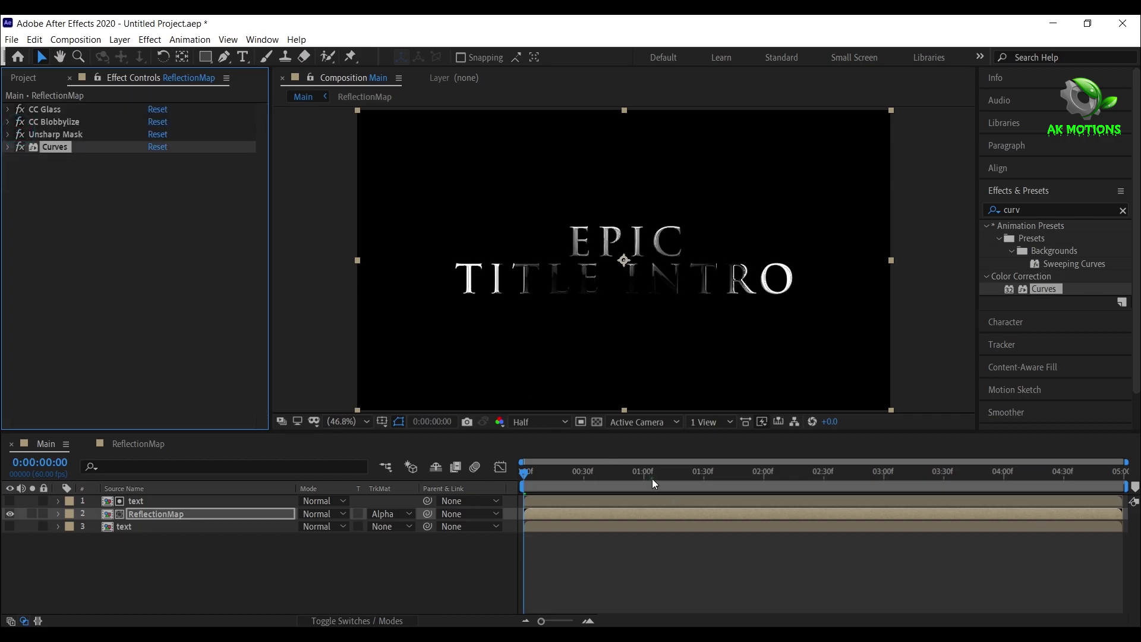
click(652, 479)
click(744, 477)
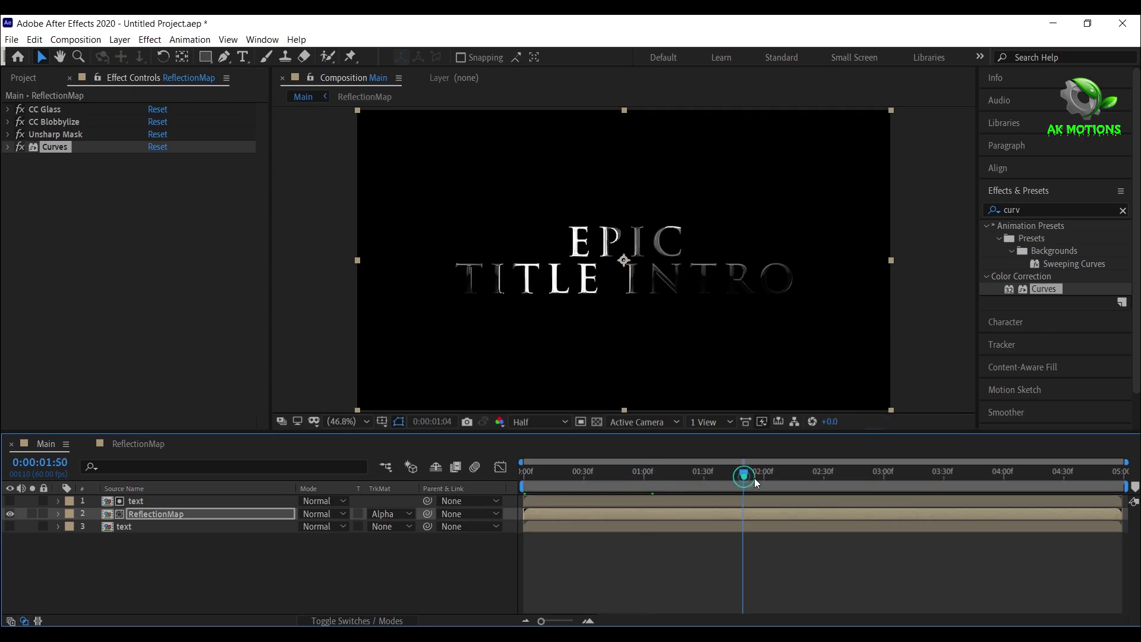
click(827, 478)
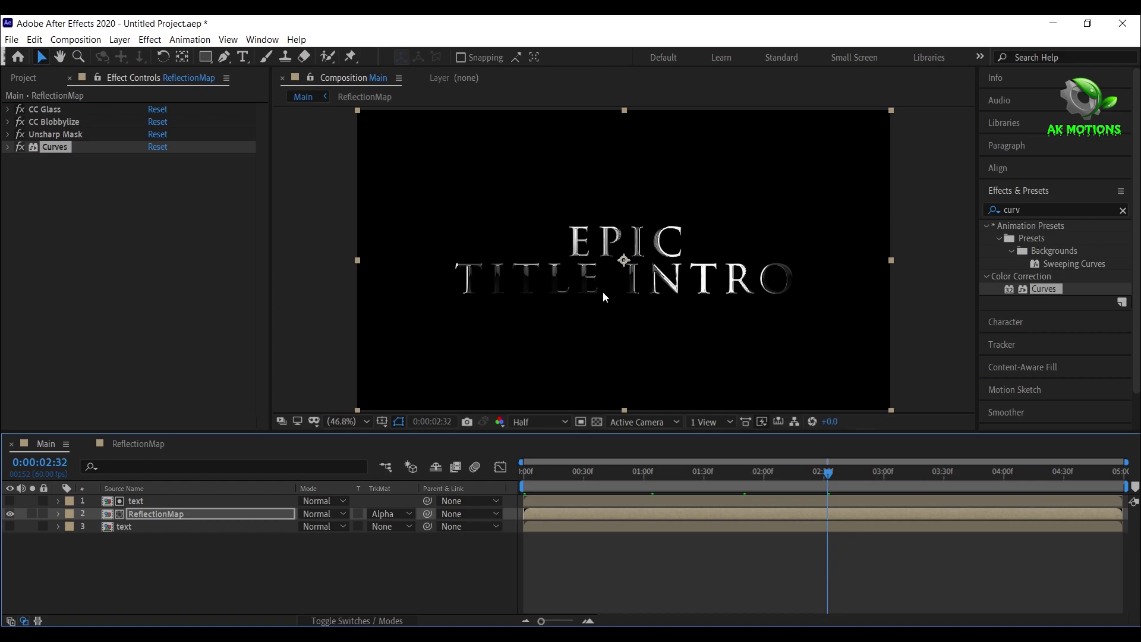
In the ReflectionMap comp, move ReflectionMap.jpg down to Position Y 618 and preview it
click(152, 441)
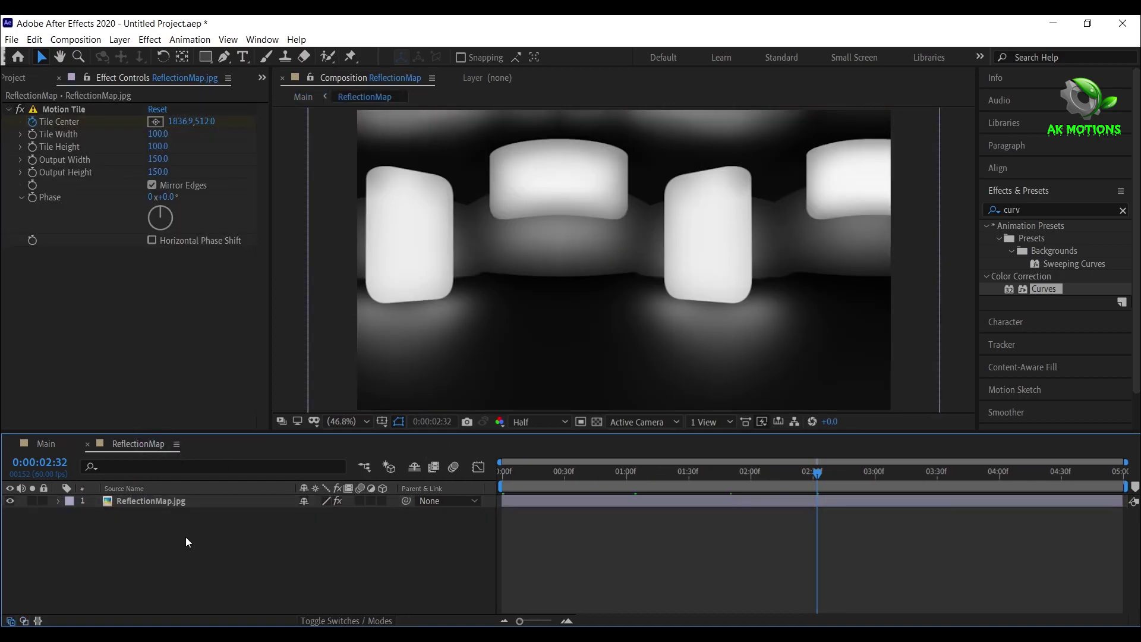
click(178, 502)
key(p)
key(Home)
drag(333, 517, 395, 515)
key(space)
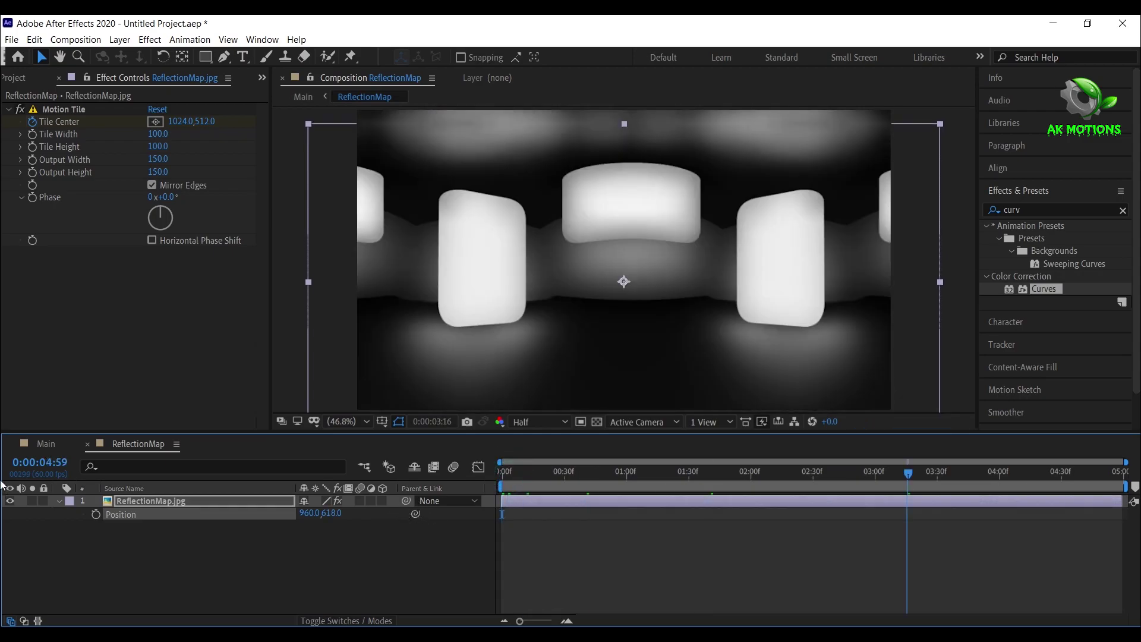
Return to the Main comp and scrub through the title animation
click(46, 445)
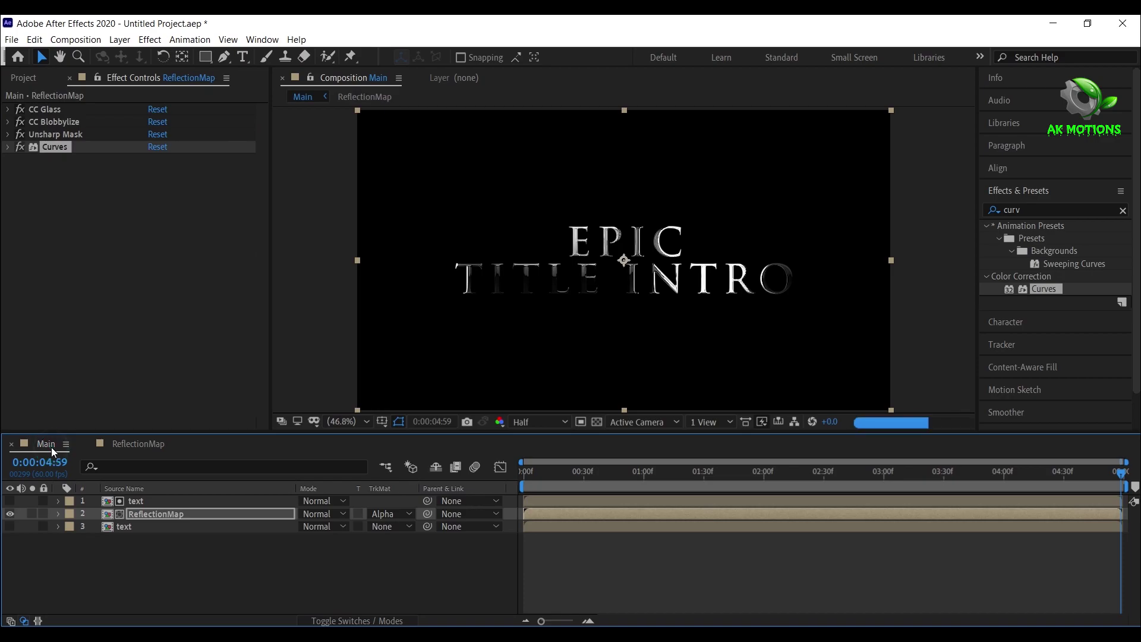
drag(657, 477, 862, 475)
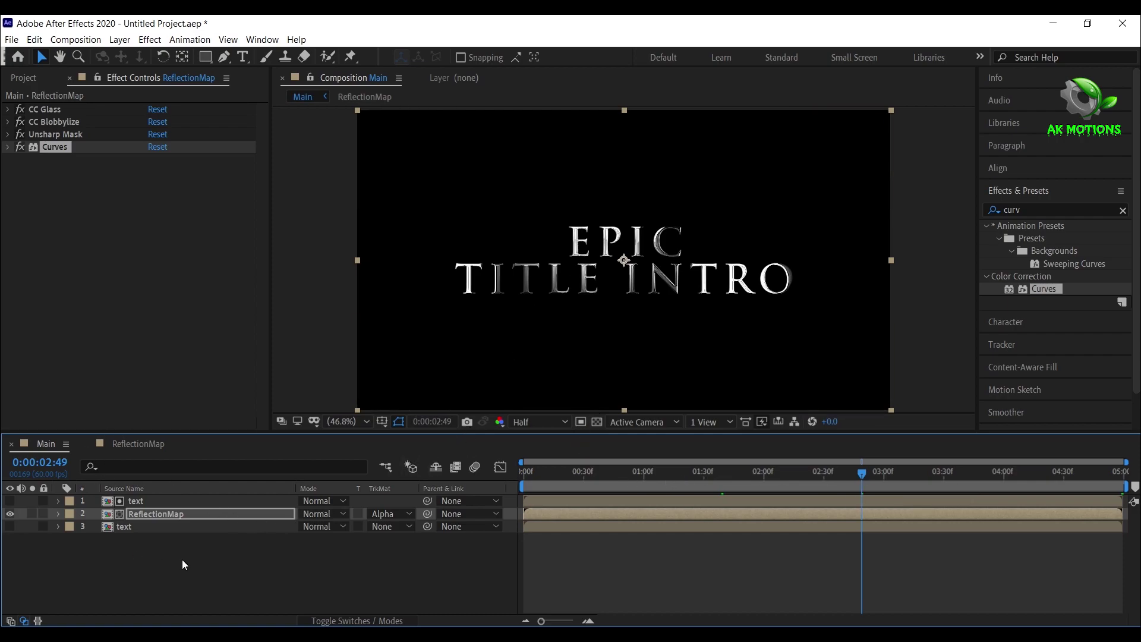
drag(596, 479, 398, 491)
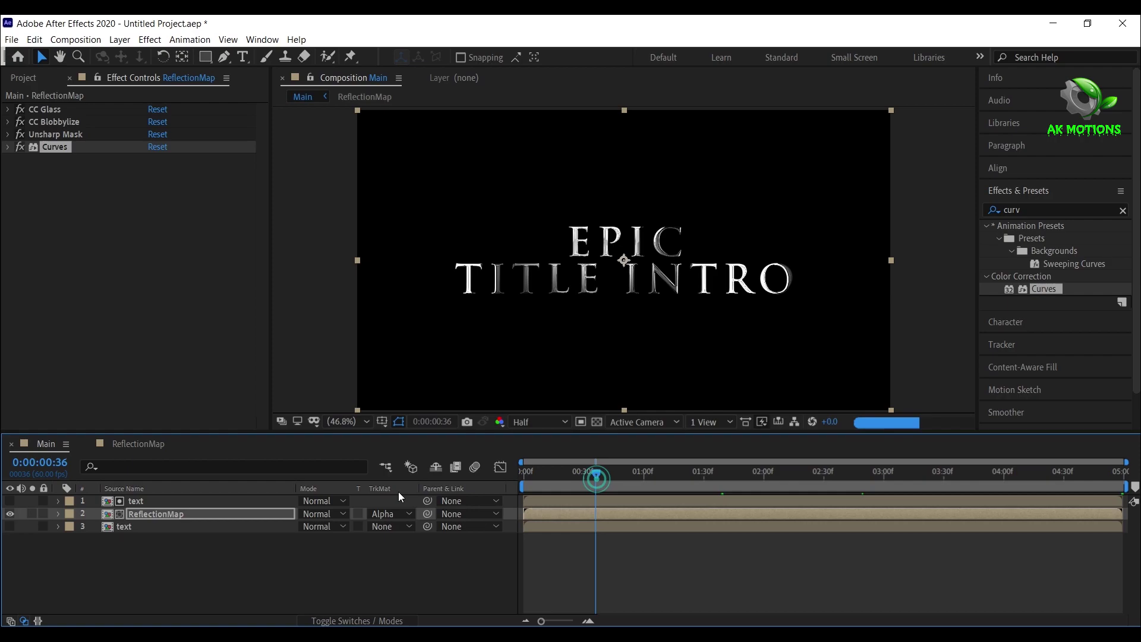
Add another text comp copy to Main and apply Vegas in Transparent blend mode
click(21, 77)
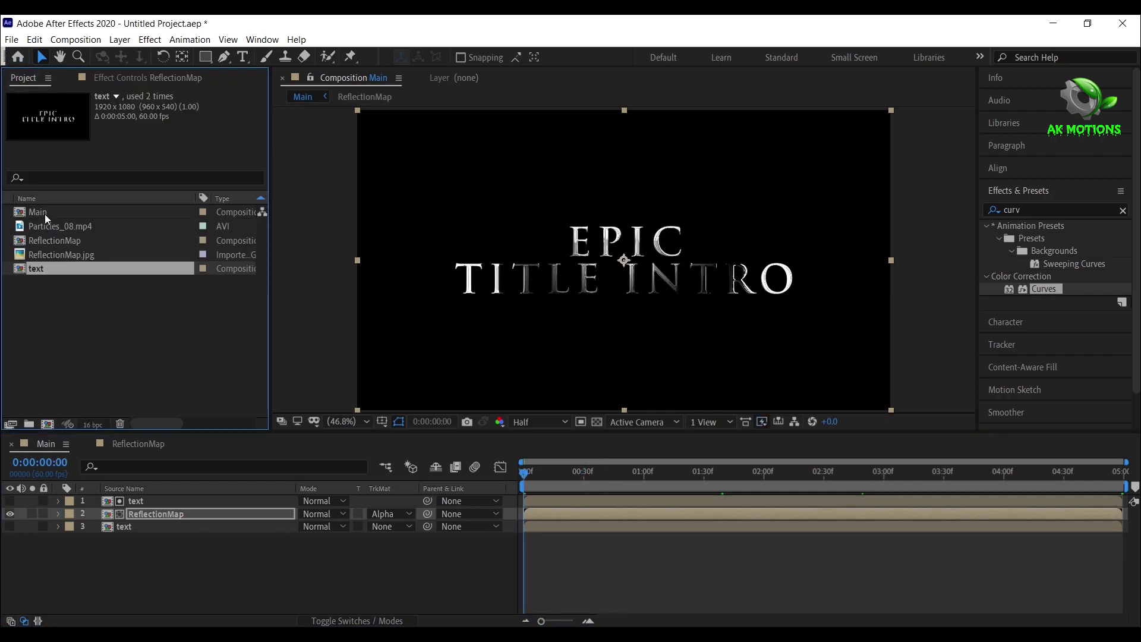
drag(50, 262, 126, 494)
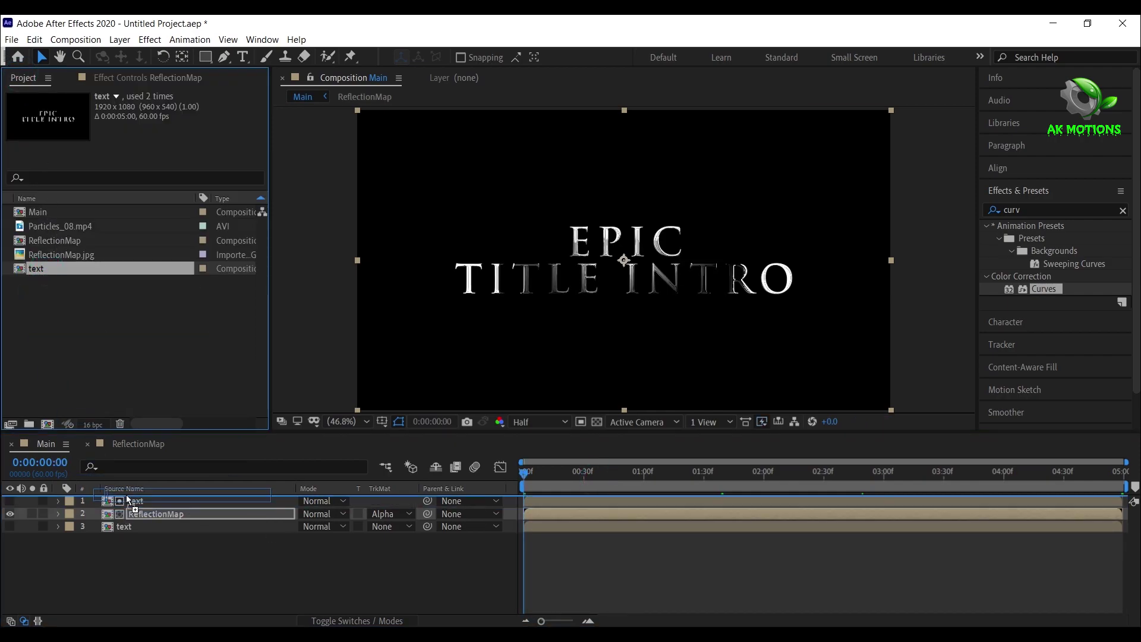
click(1036, 205)
text(vega)
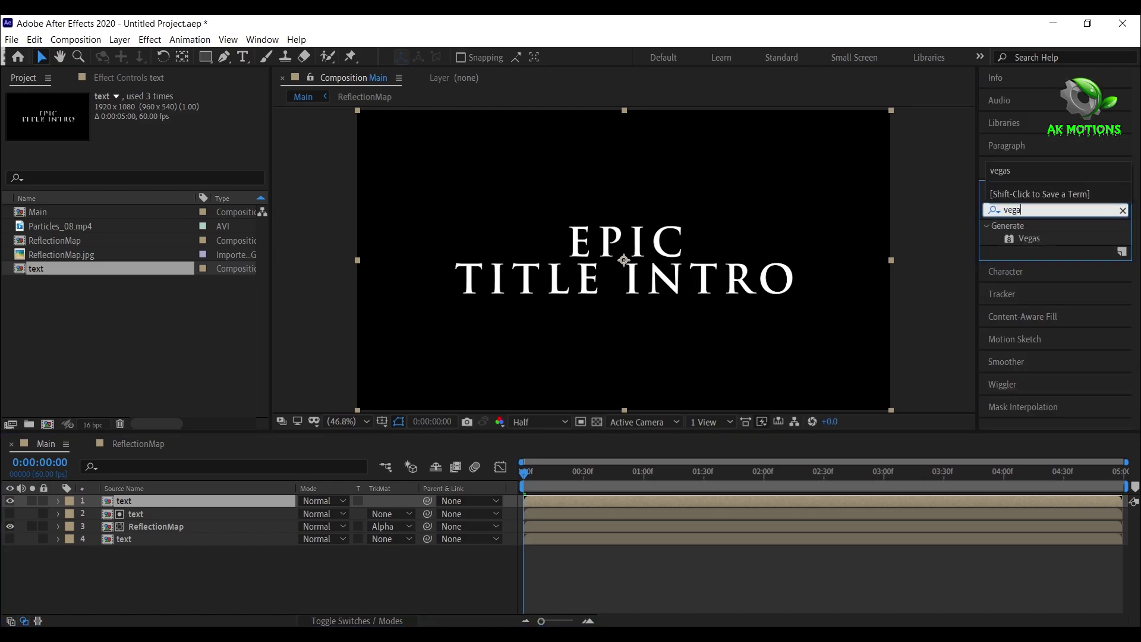
double_click(1035, 239)
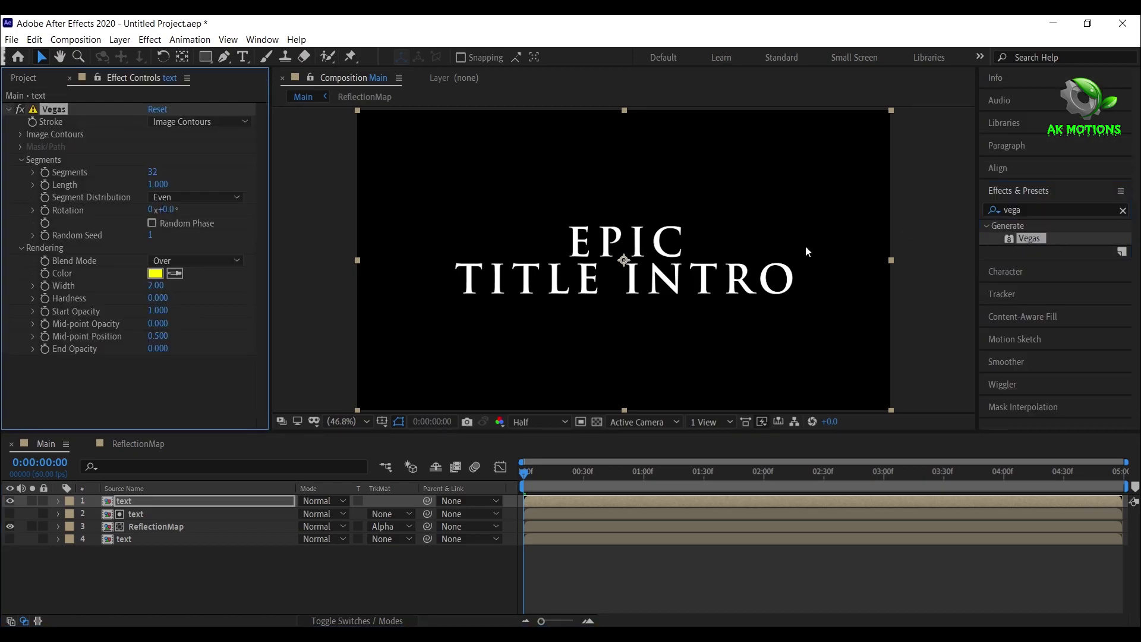
click(195, 263)
click(200, 277)
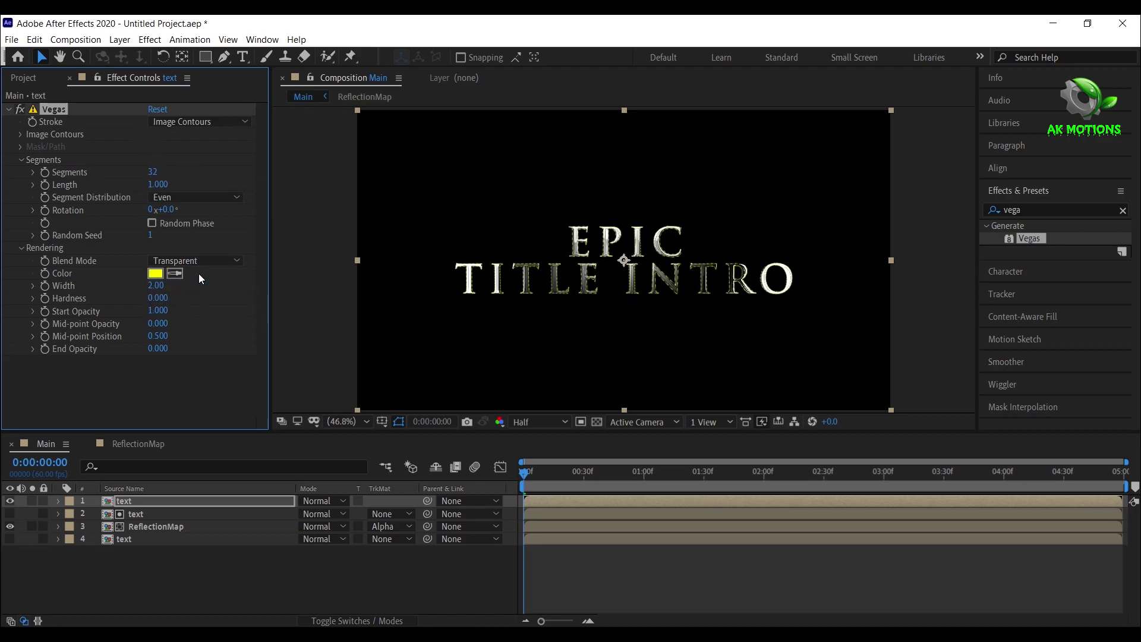
Set the Vegas stroke colour to a fully saturated cyan around 183° hue
click(157, 275)
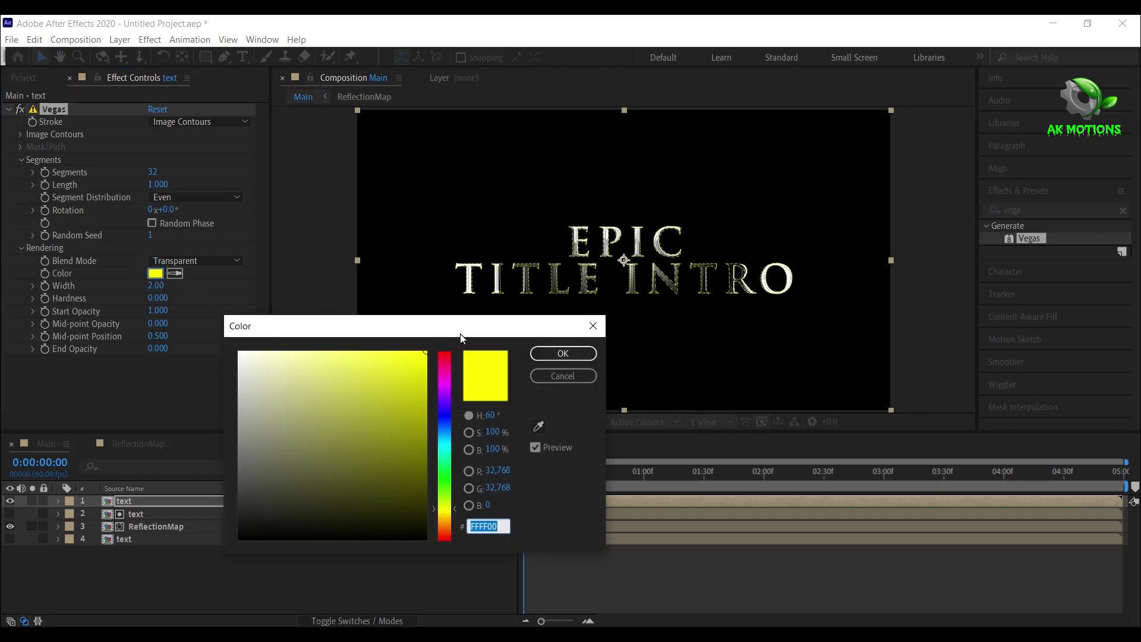
drag(459, 337, 626, 249)
click(612, 360)
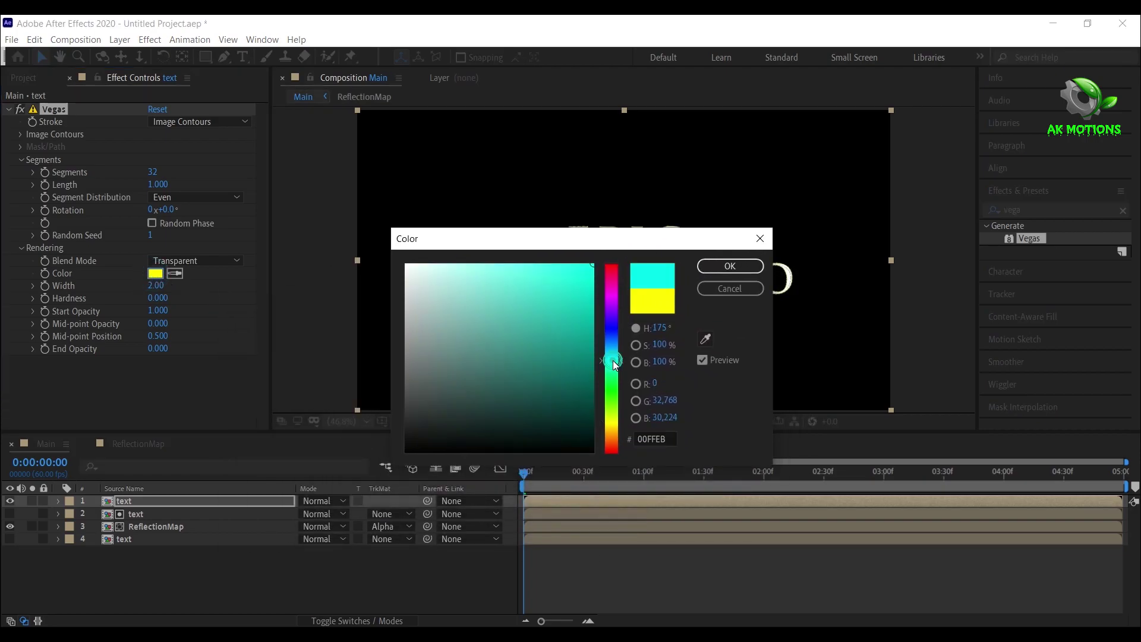
drag(612, 360, 618, 356)
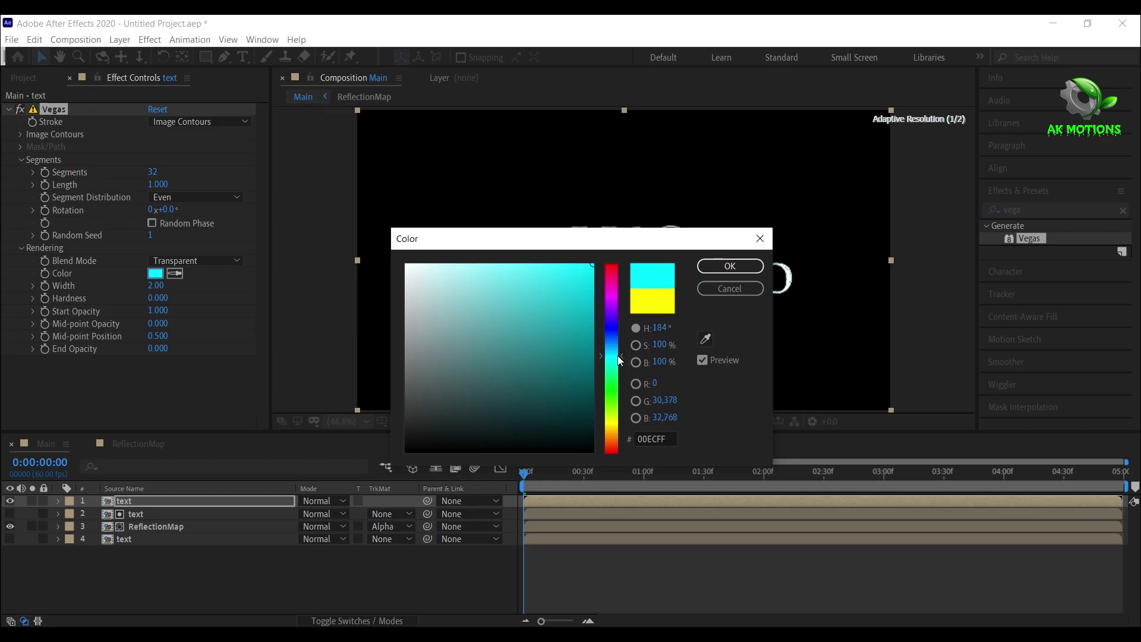
click(589, 280)
drag(590, 280, 615, 268)
click(729, 266)
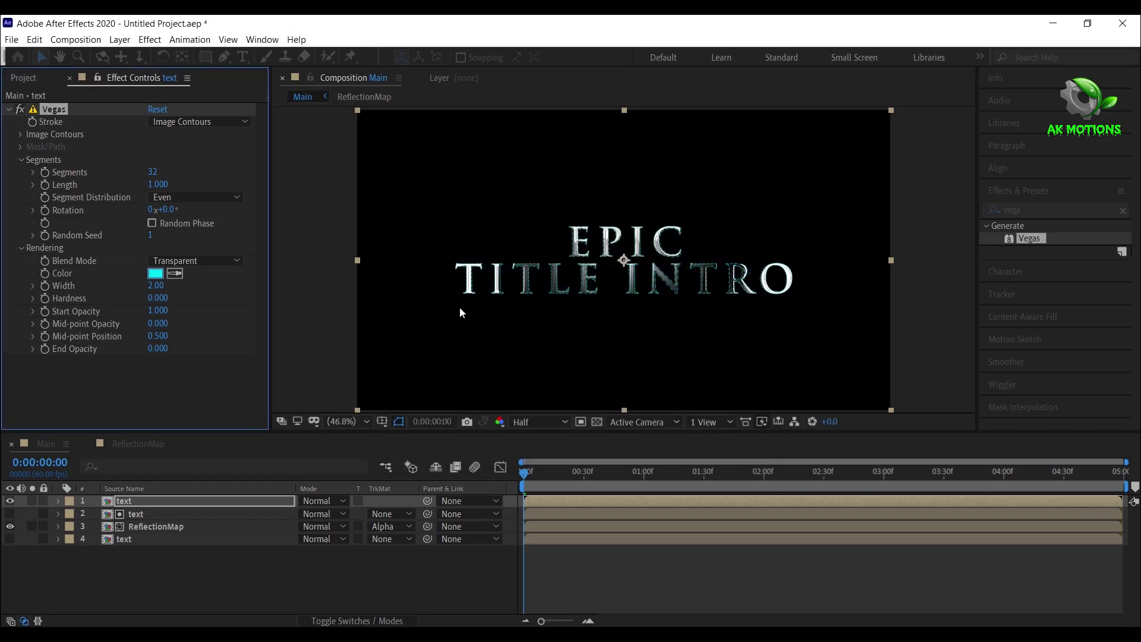
Set the Vegas stroke to 1 segment with Width 3.00
drag(155, 176, 3, 177)
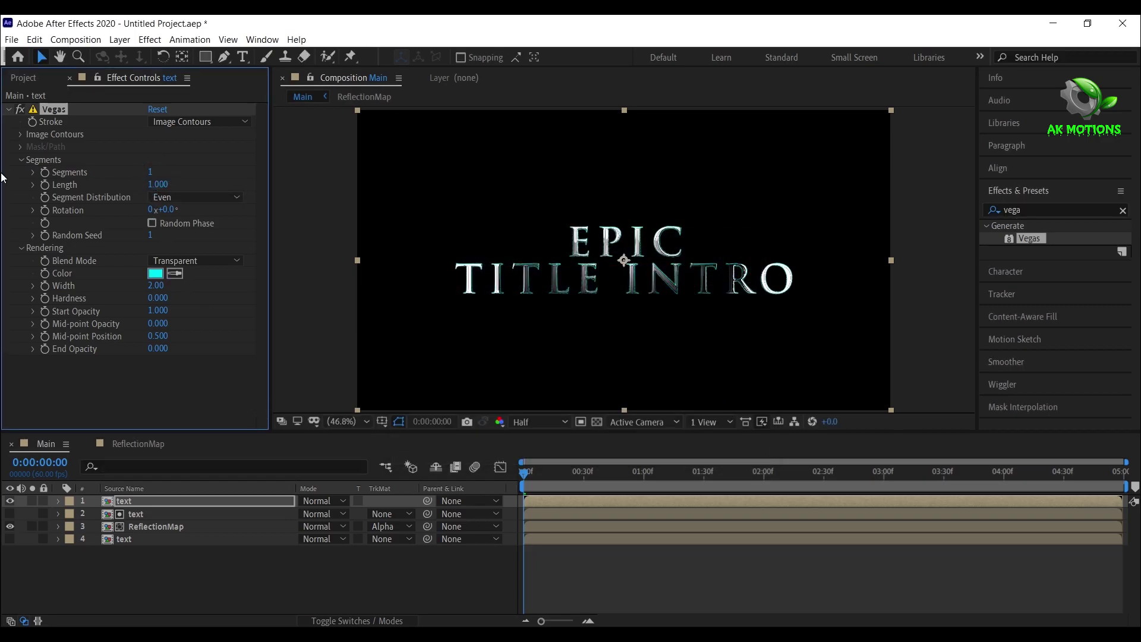
click(156, 285)
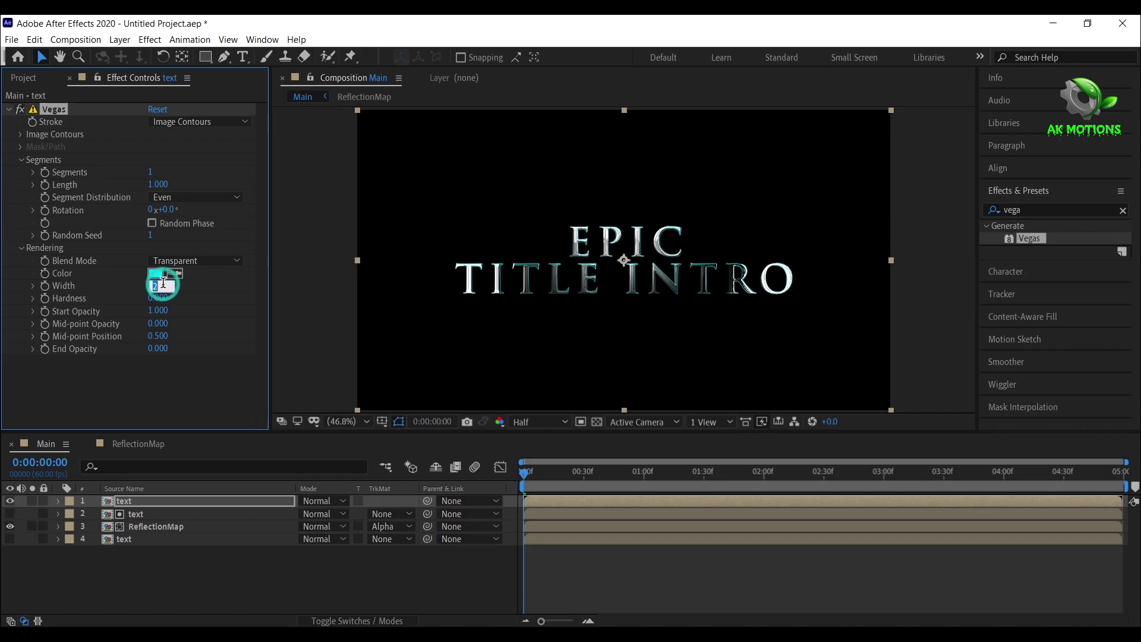
text(3)
key(Return)
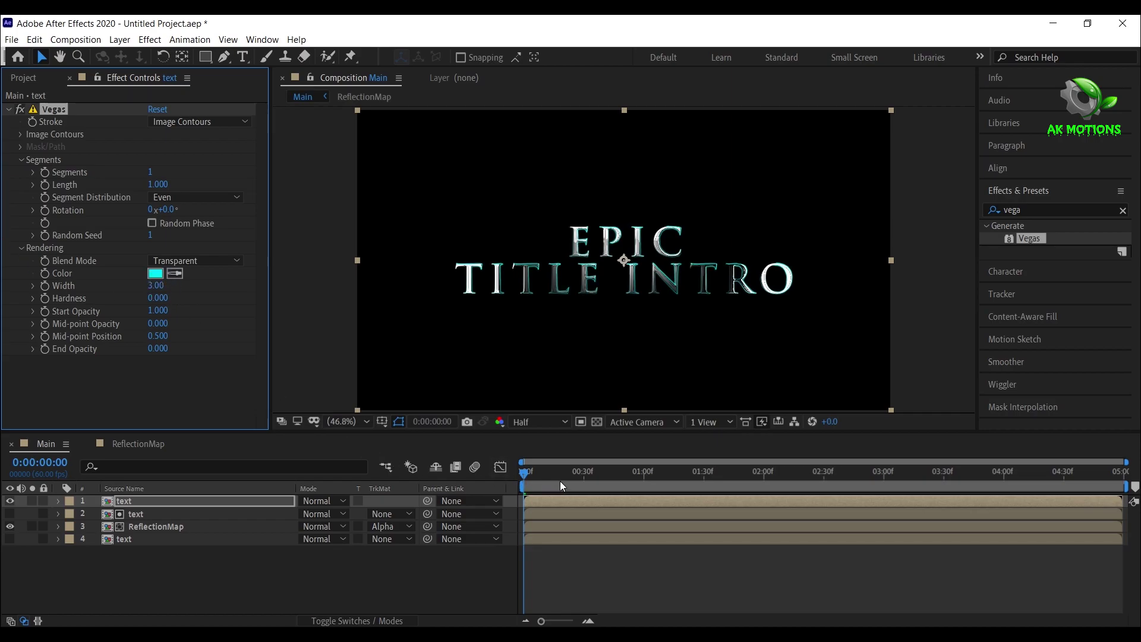
Keyframe Vegas Length at 0 on the first frame and 1 at 0:00:01:24
drag(560, 480, 315, 479)
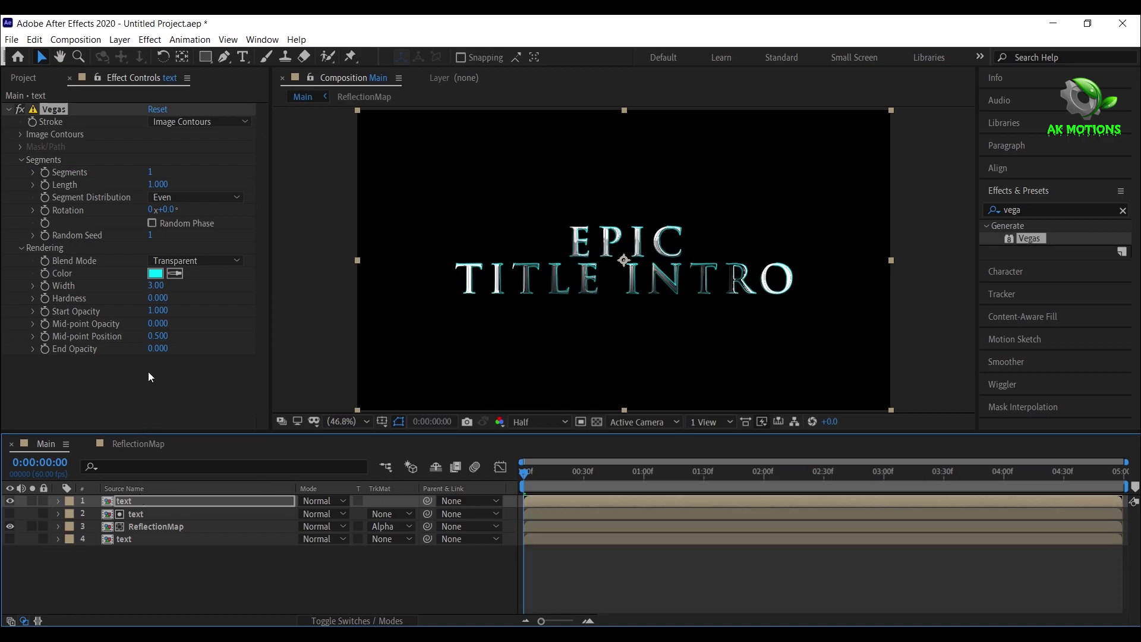
click(45, 187)
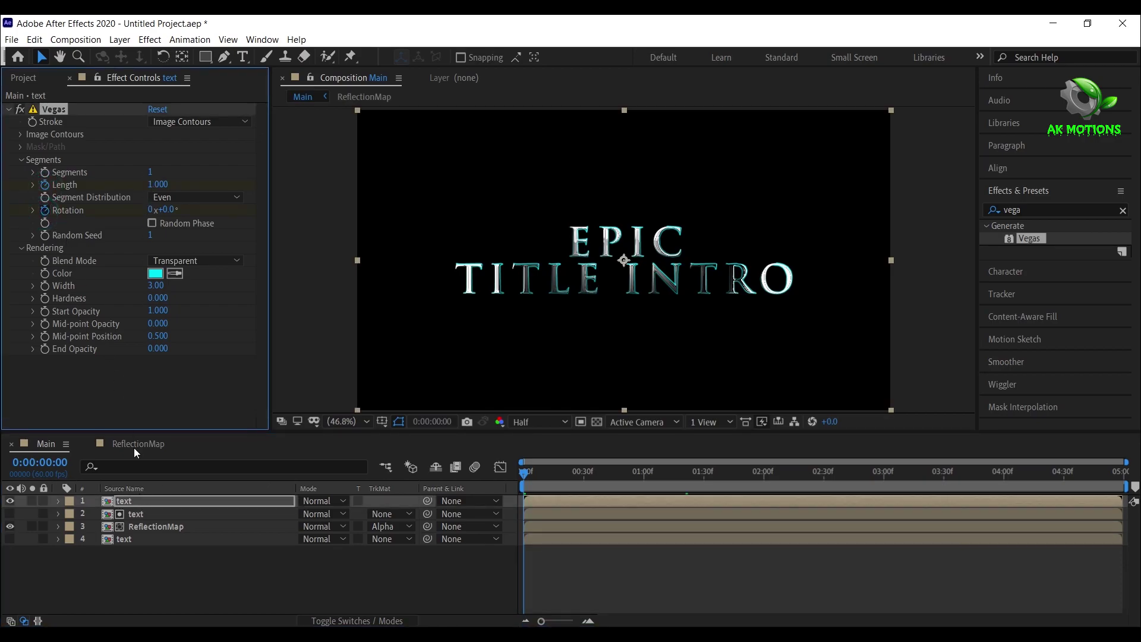
click(159, 504)
key(u)
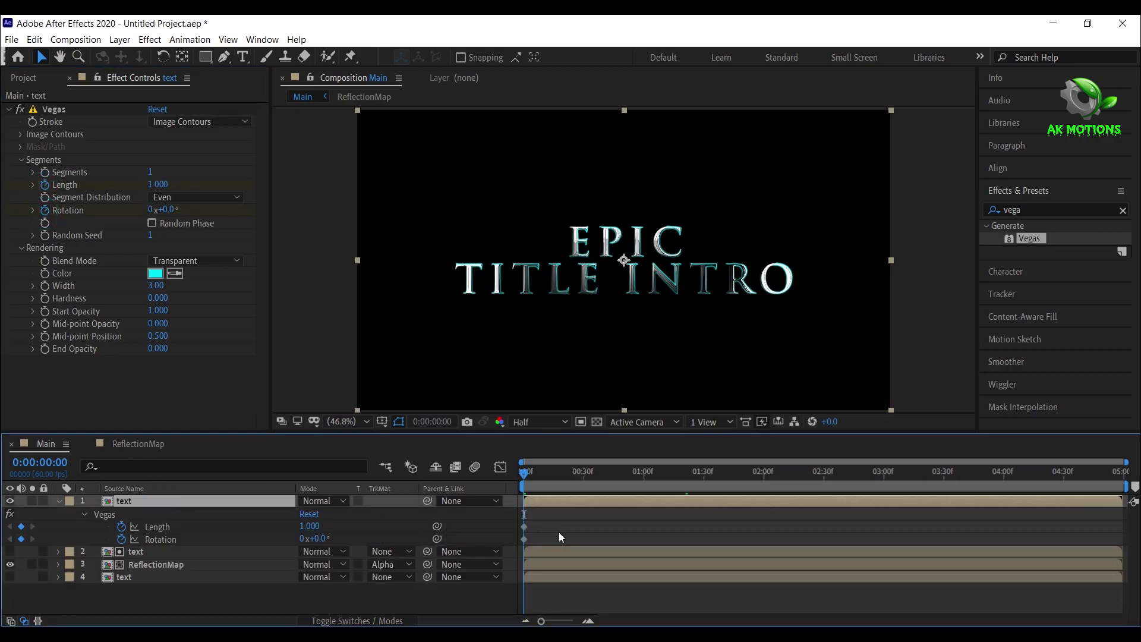
click(158, 184)
text(0)
key(Return)
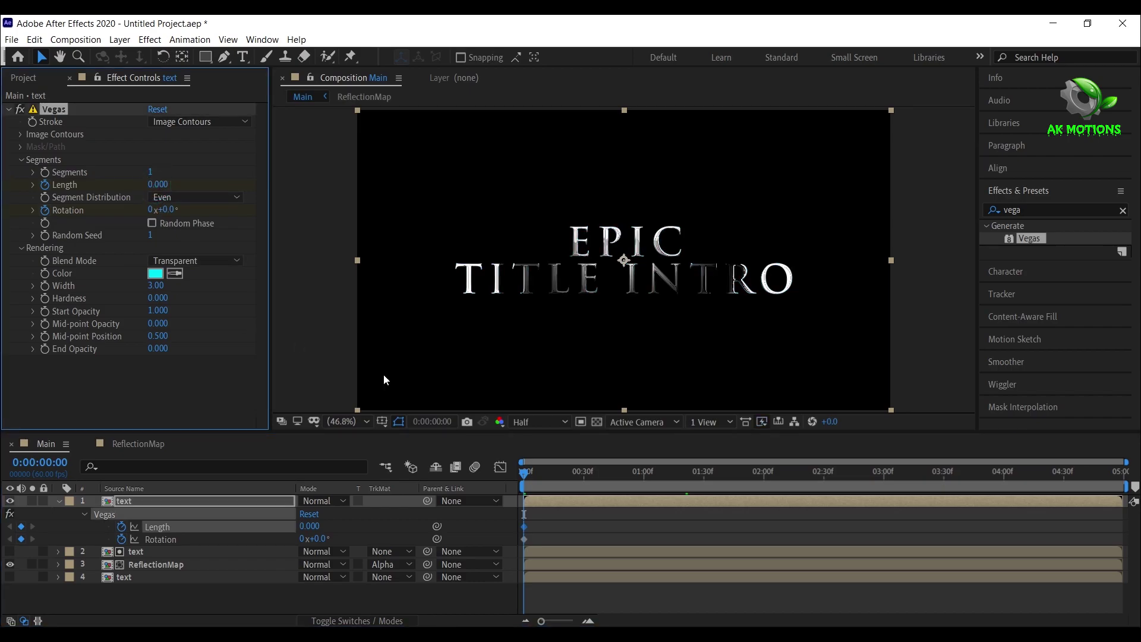
click(692, 483)
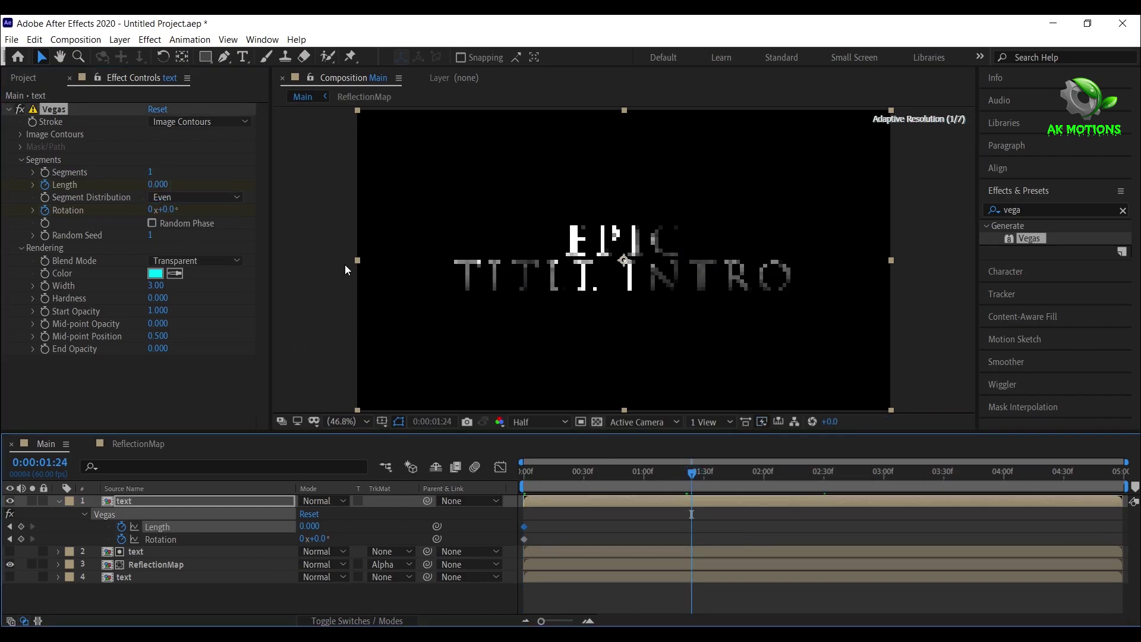
click(158, 184)
text(1)
key(Return)
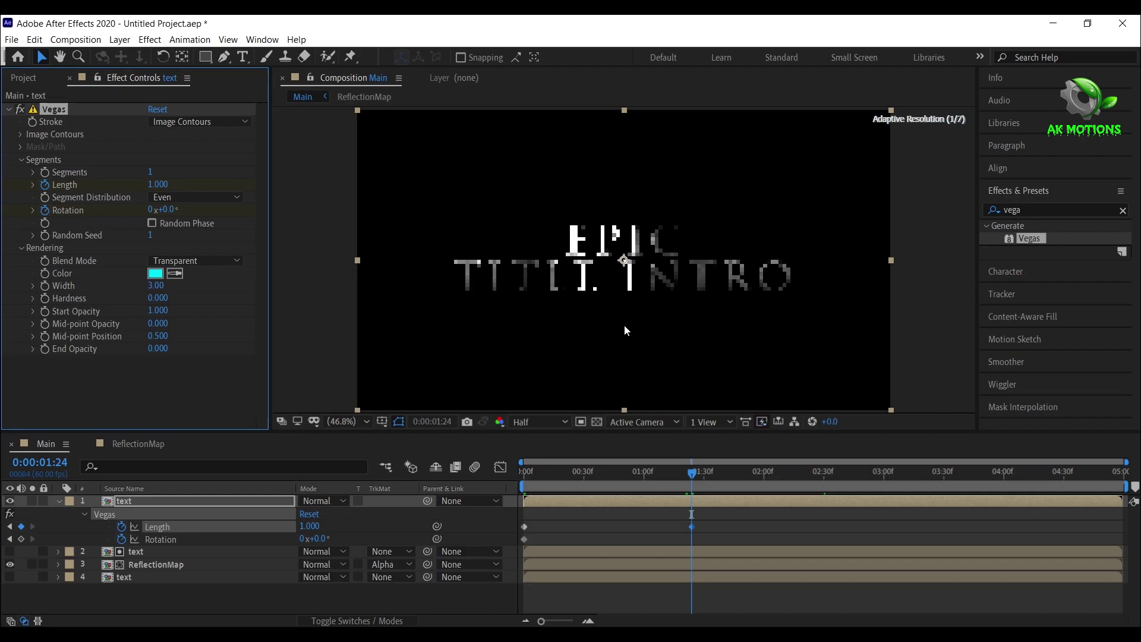
At 0:00:02:36 key Length 0 and Rotation 180°, and enable Random Phase
click(834, 475)
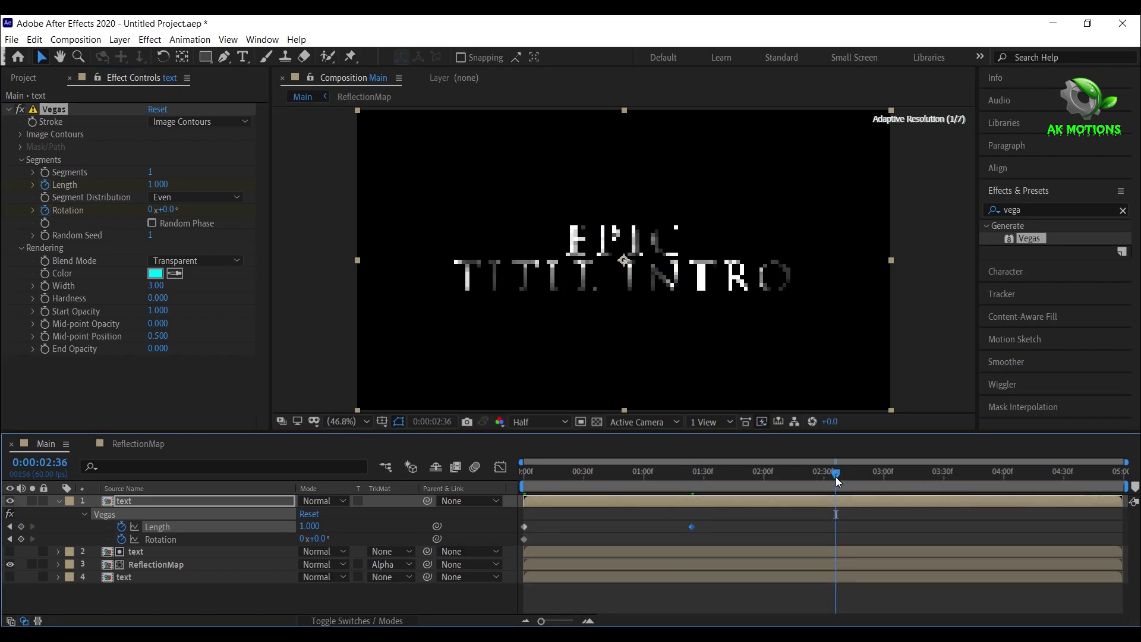
click(158, 185)
text(0)
key(Return)
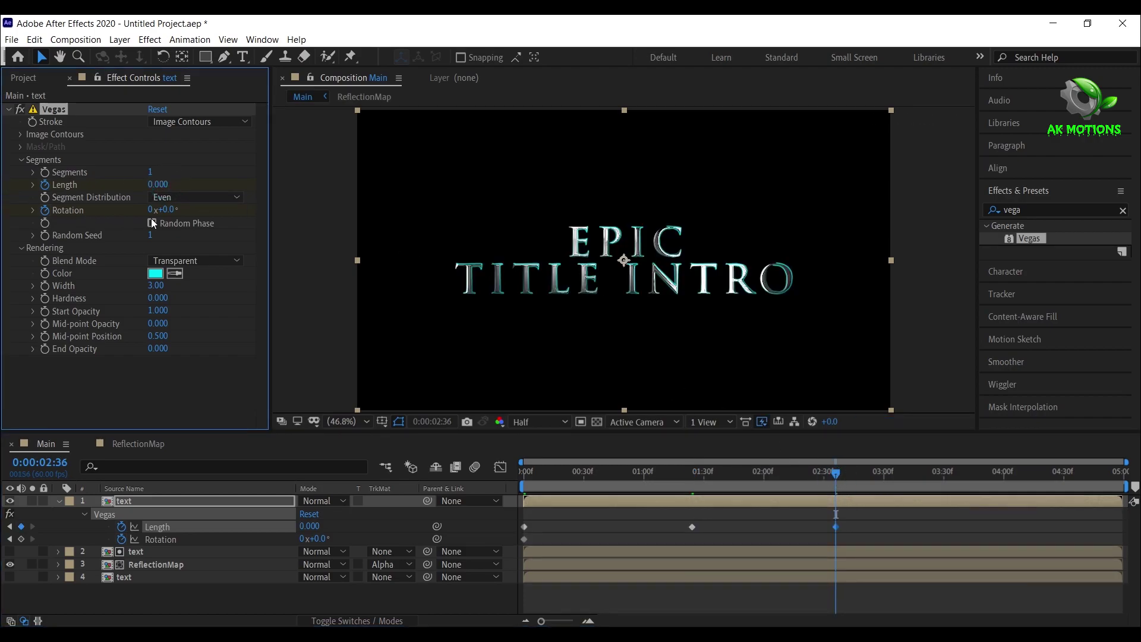
click(166, 210)
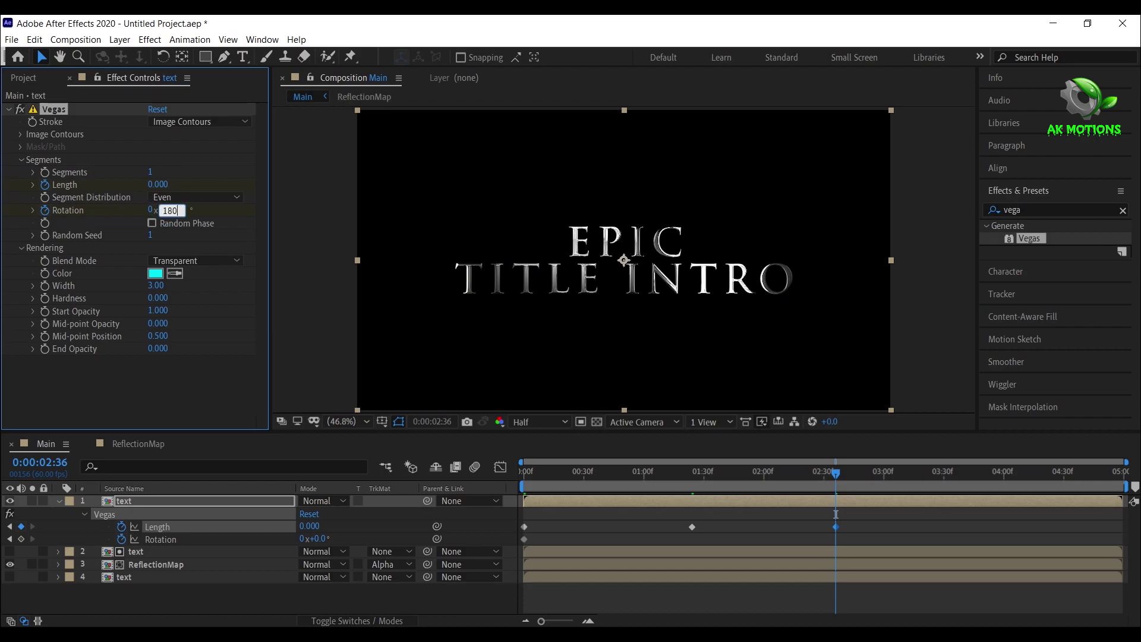
key(Return)
click(153, 224)
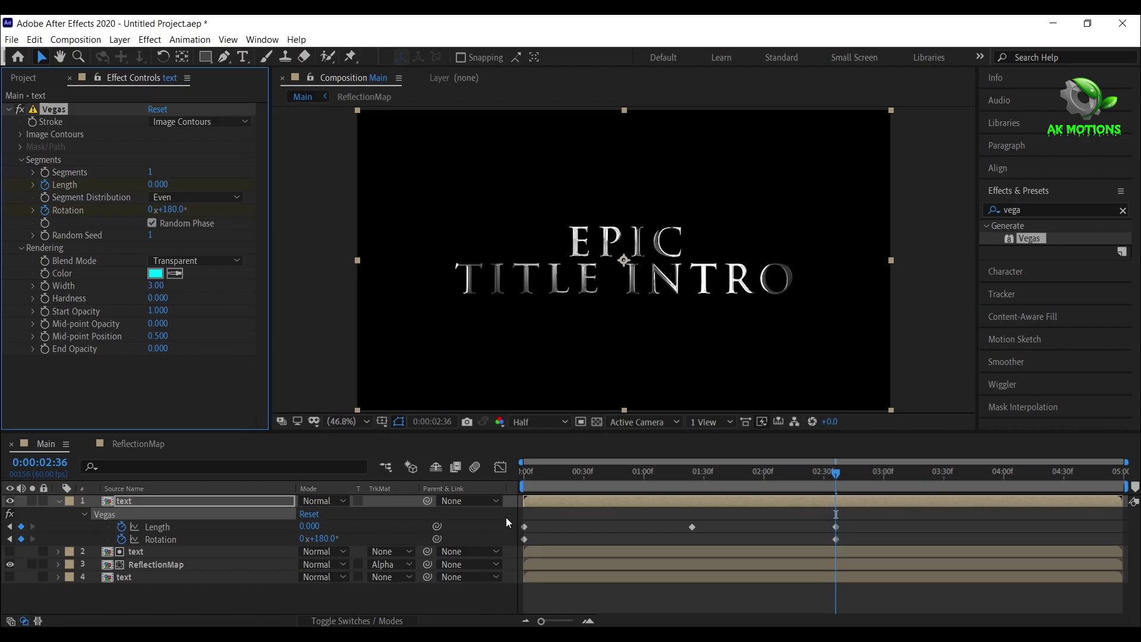
Apply Easy Ease to all the Vegas Length and Rotation keyframes
drag(507, 521, 859, 536)
right_click(837, 538)
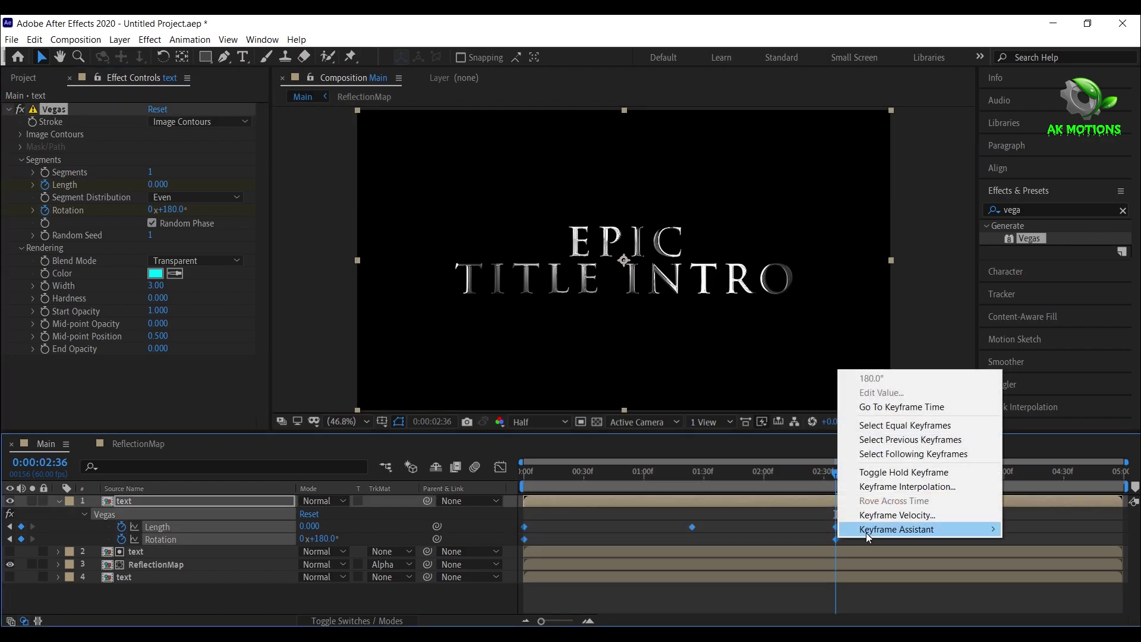
mouse_move(868, 535)
click(622, 435)
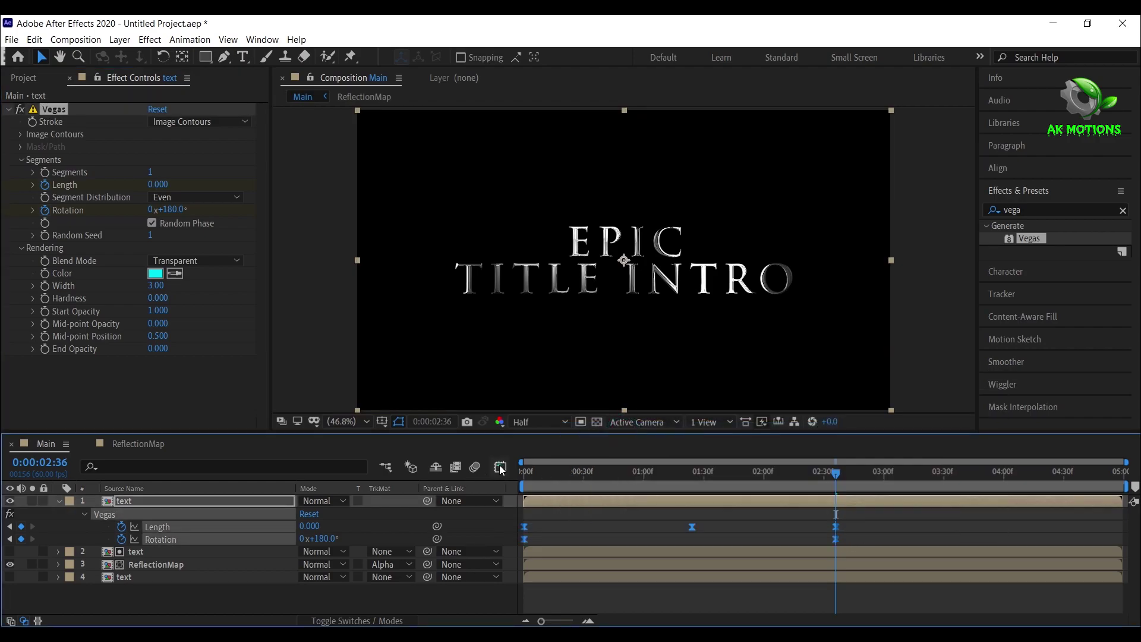
In the Graph Editor, lengthen the influence handles of the last and first keyframes
click(500, 468)
drag(857, 555, 820, 591)
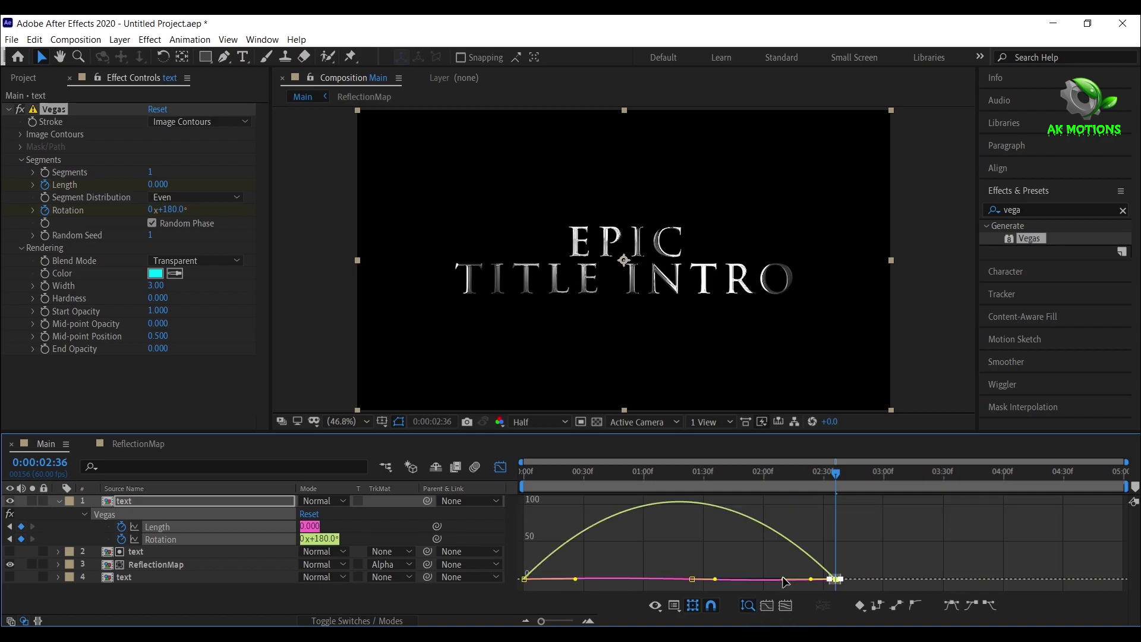
drag(781, 580, 757, 580)
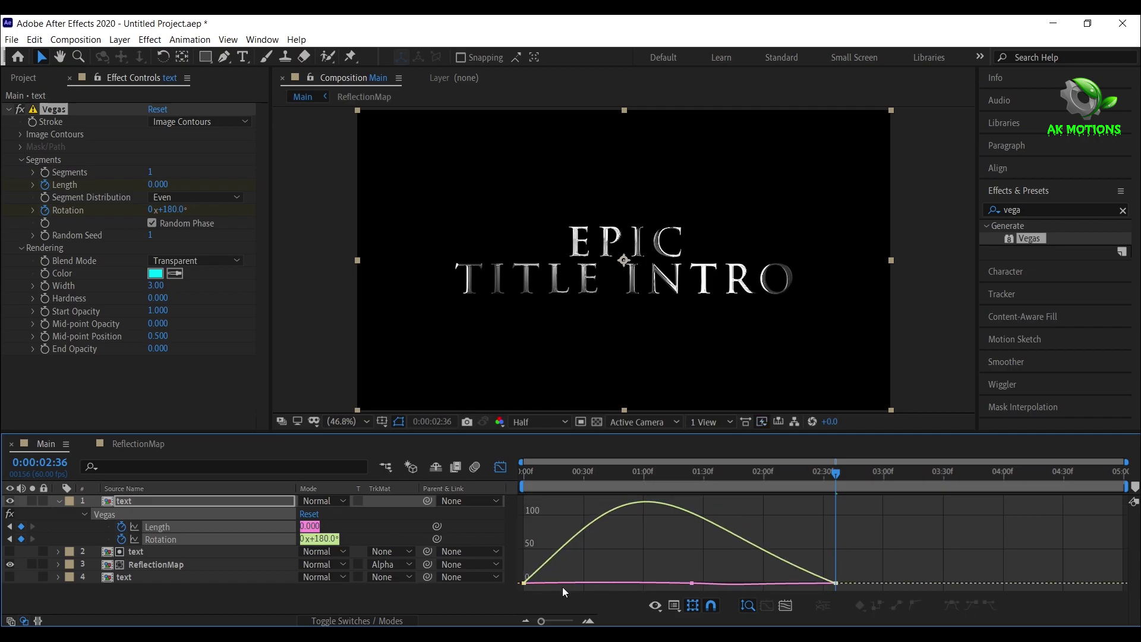
click(524, 579)
drag(576, 579, 626, 576)
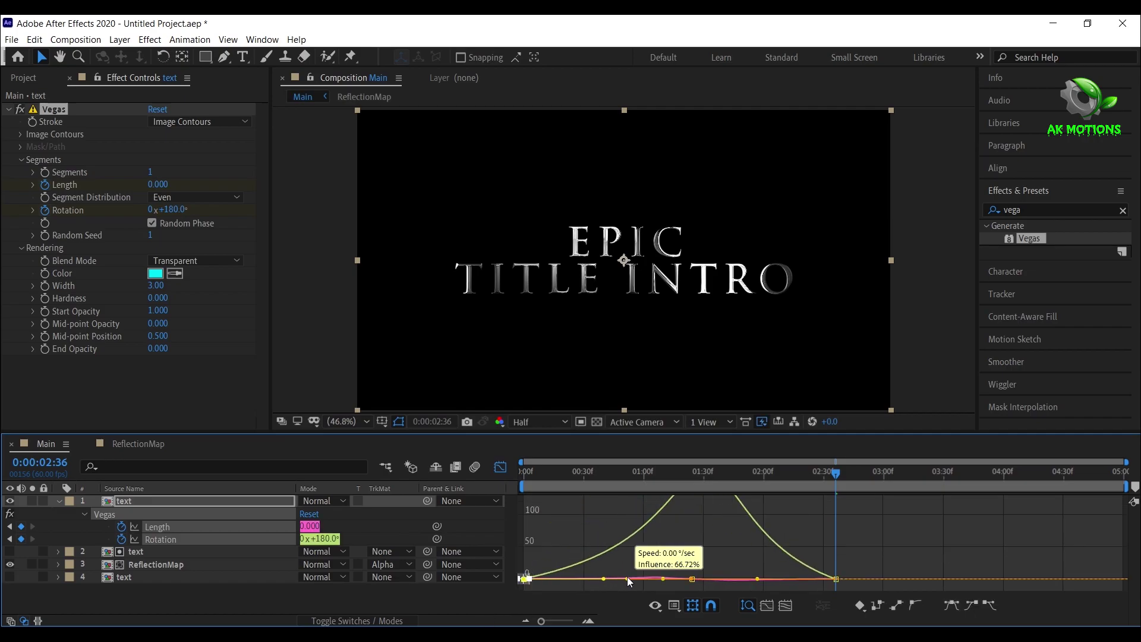
click(502, 467)
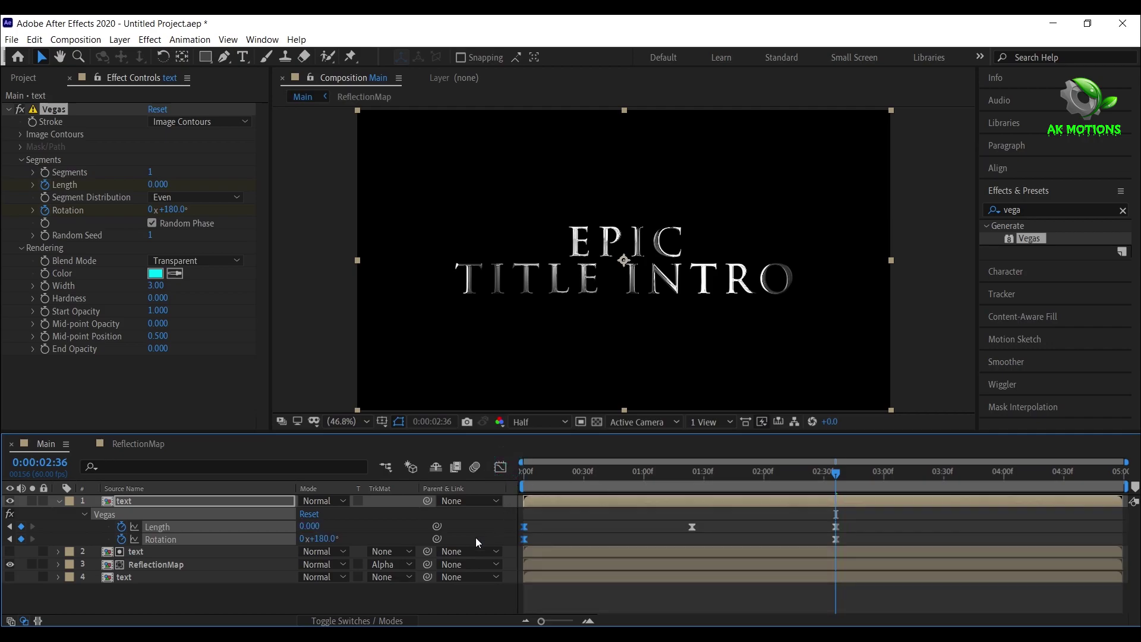
Apply Glow to the text layer with Threshold 50%
click(59, 502)
click(130, 501)
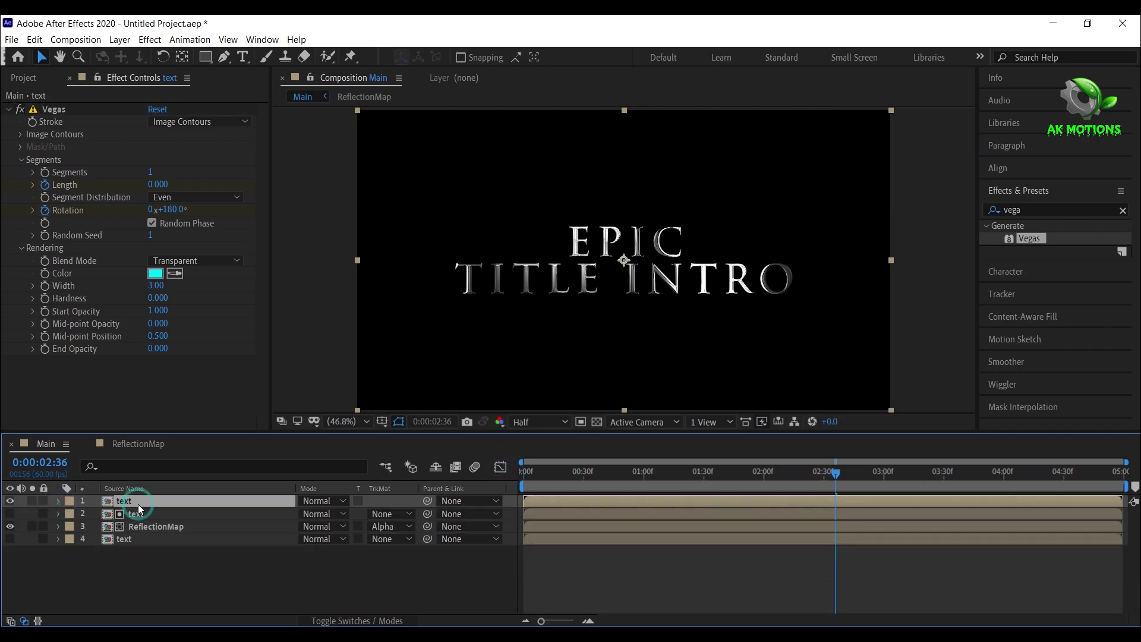
click(1024, 209)
text(glow)
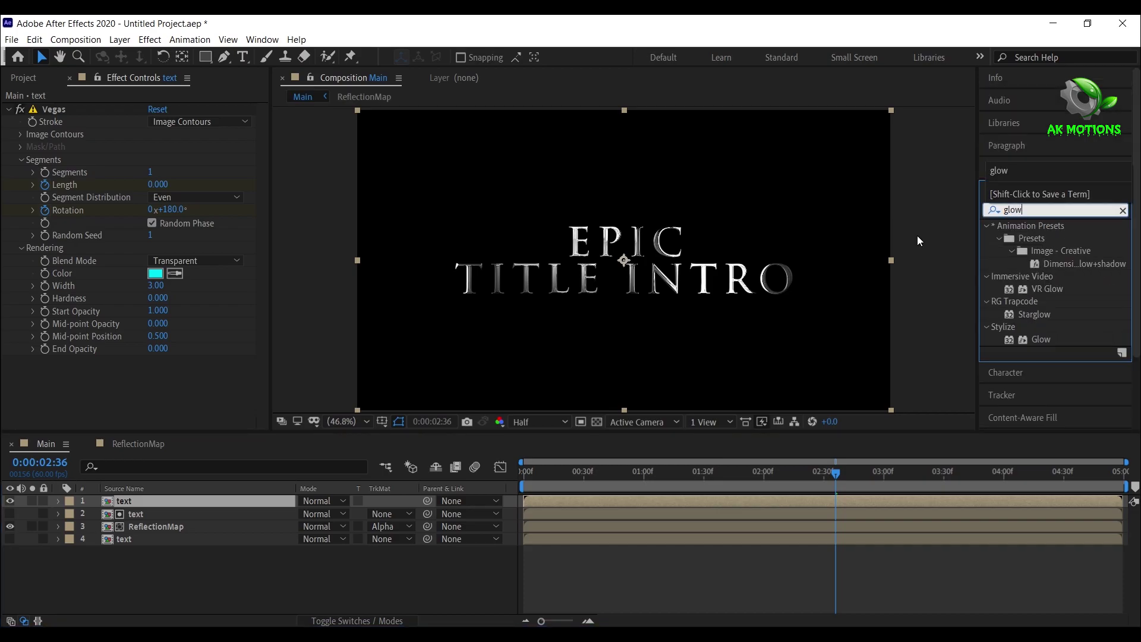
double_click(1043, 340)
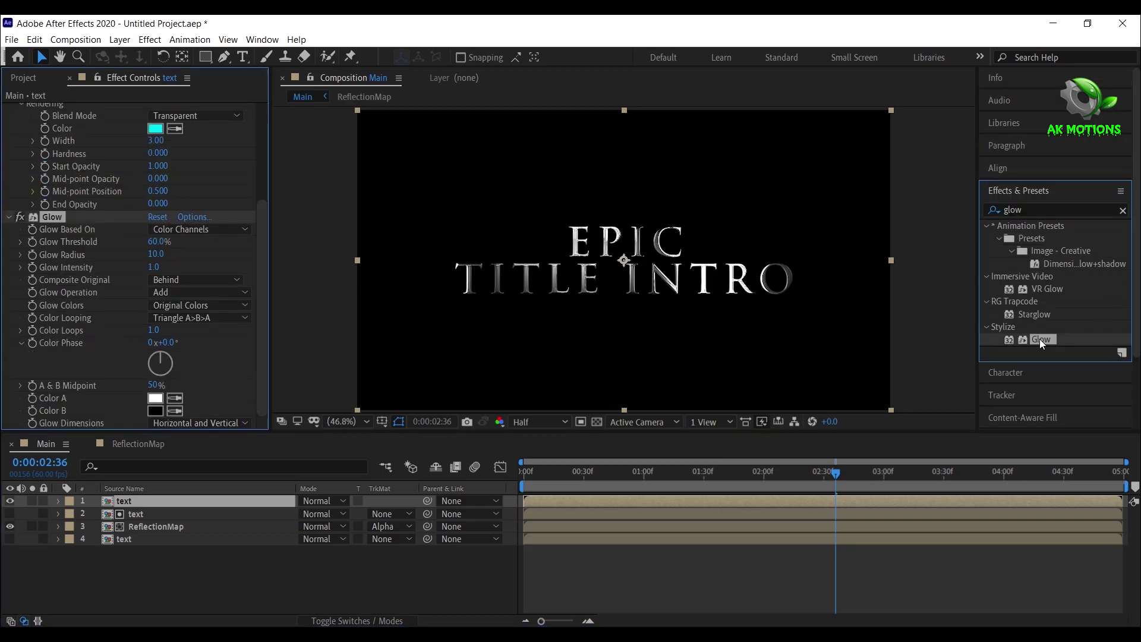
click(583, 483)
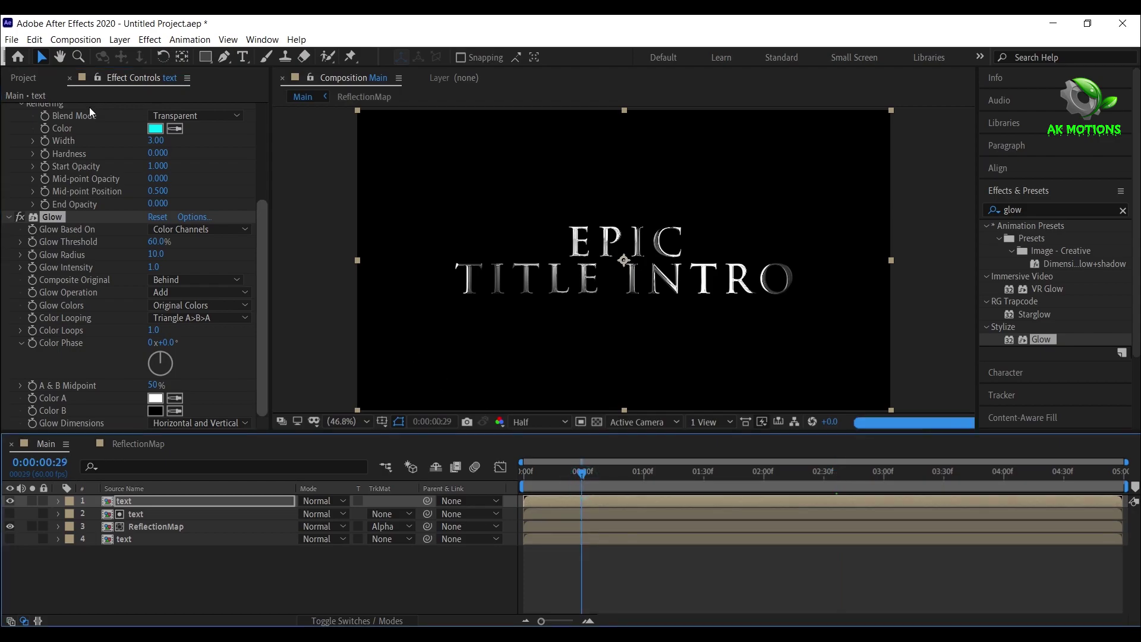
click(156, 242)
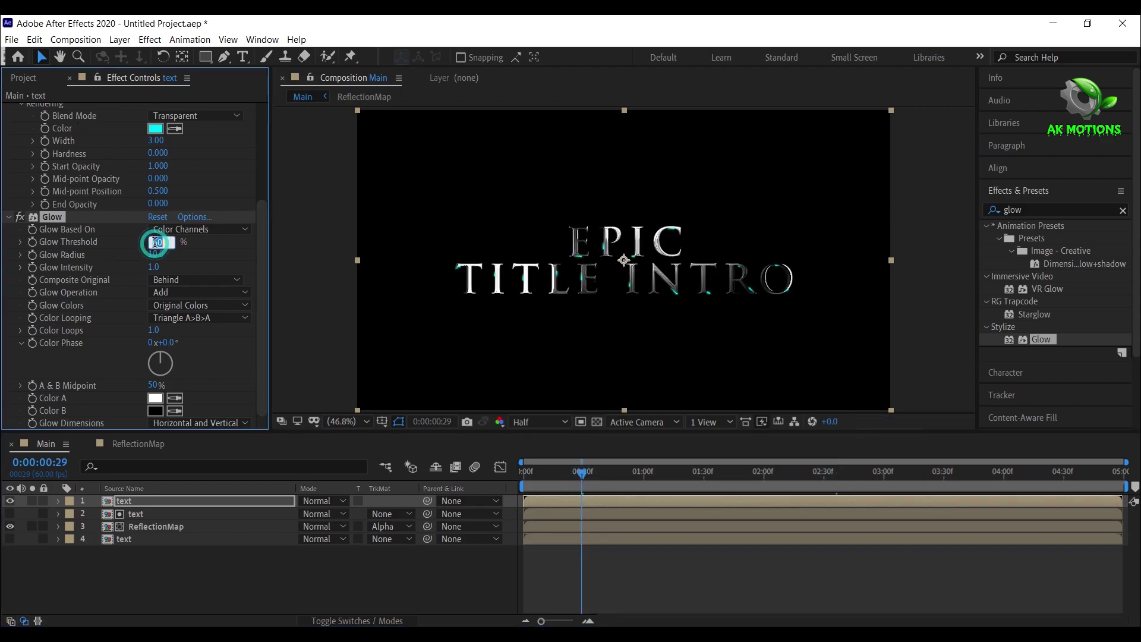
text(50)
key(Return)
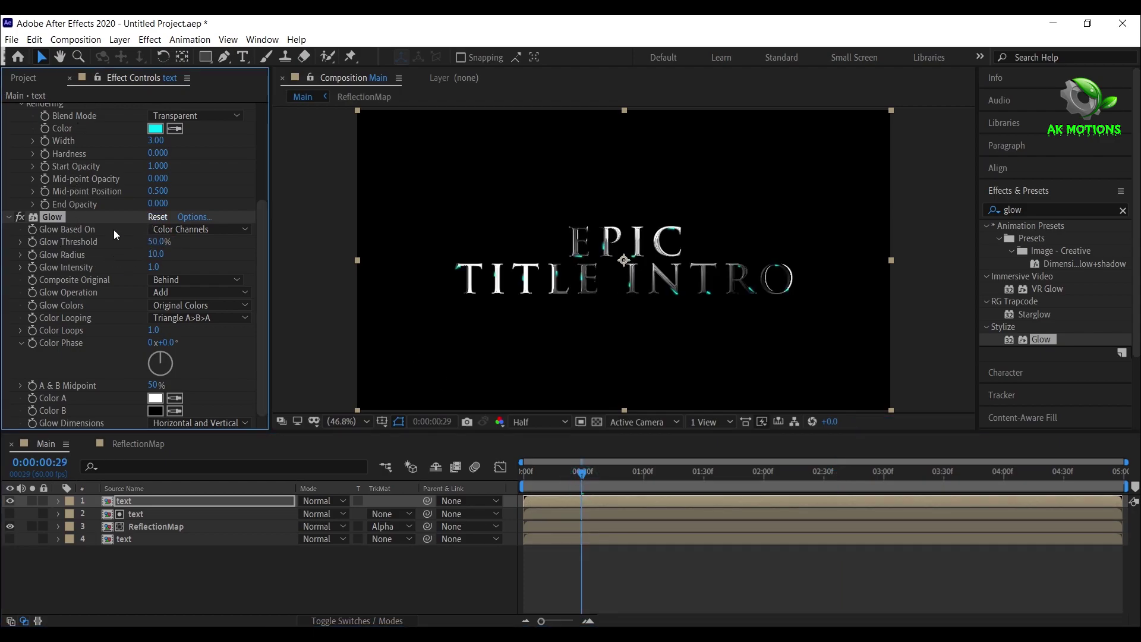
Duplicate the Glow and set the copy's Radius to 50
scroll(30, 227, up, 5)
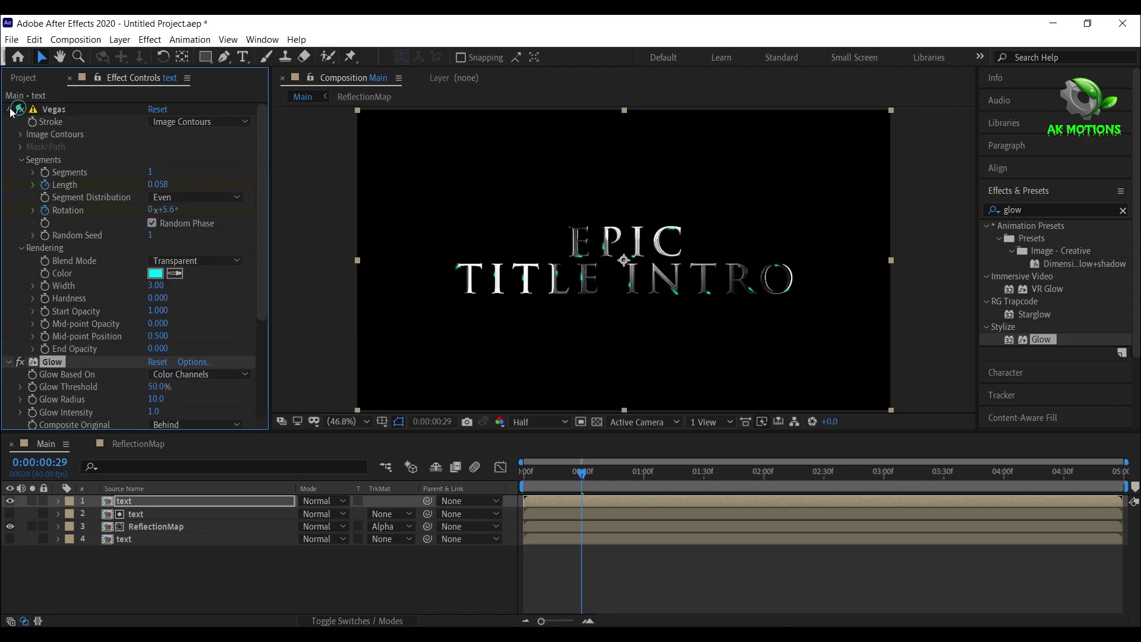
click(9, 109)
key(ctrl+d)
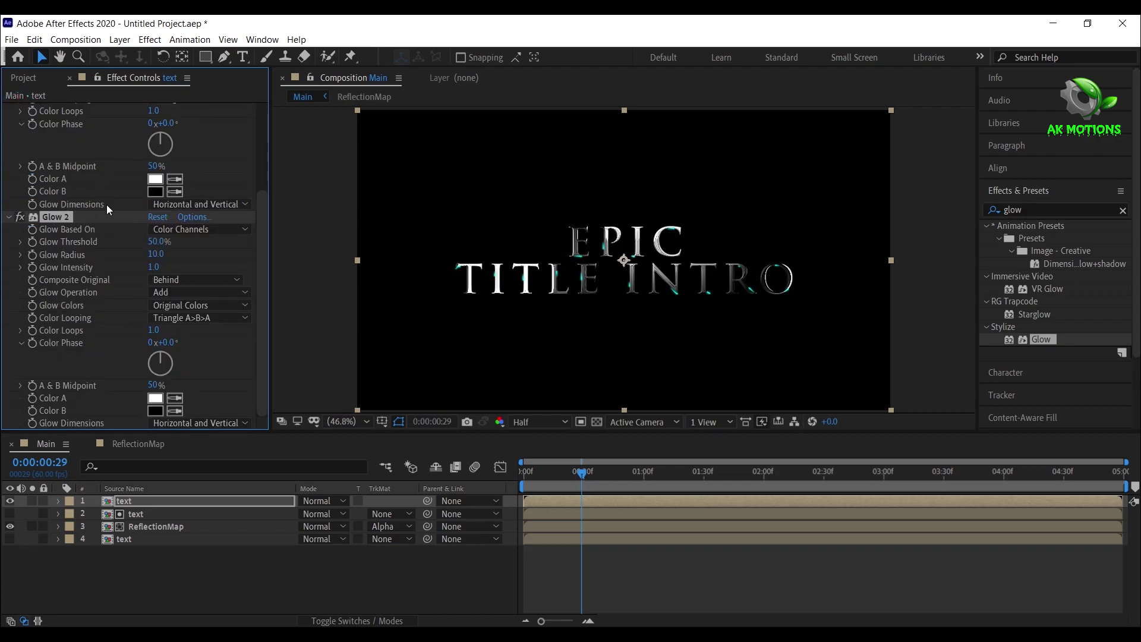
click(157, 256)
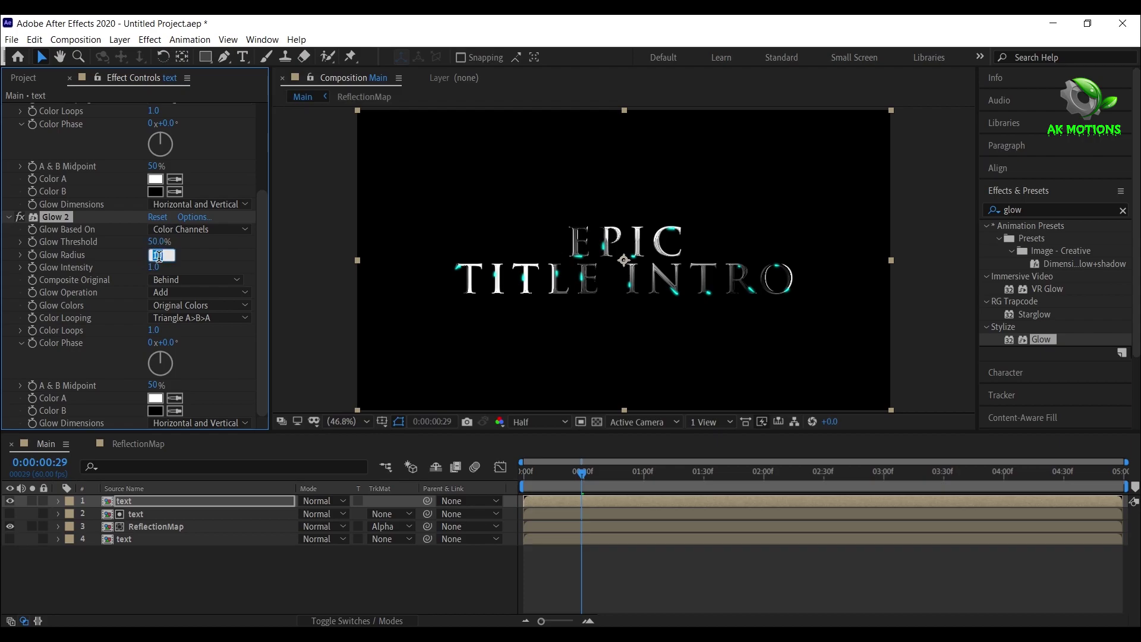
text(50)
key(Return)
Add a third Glow with Radius 100 and collapse all three Glow effects
key(ctrl+d)
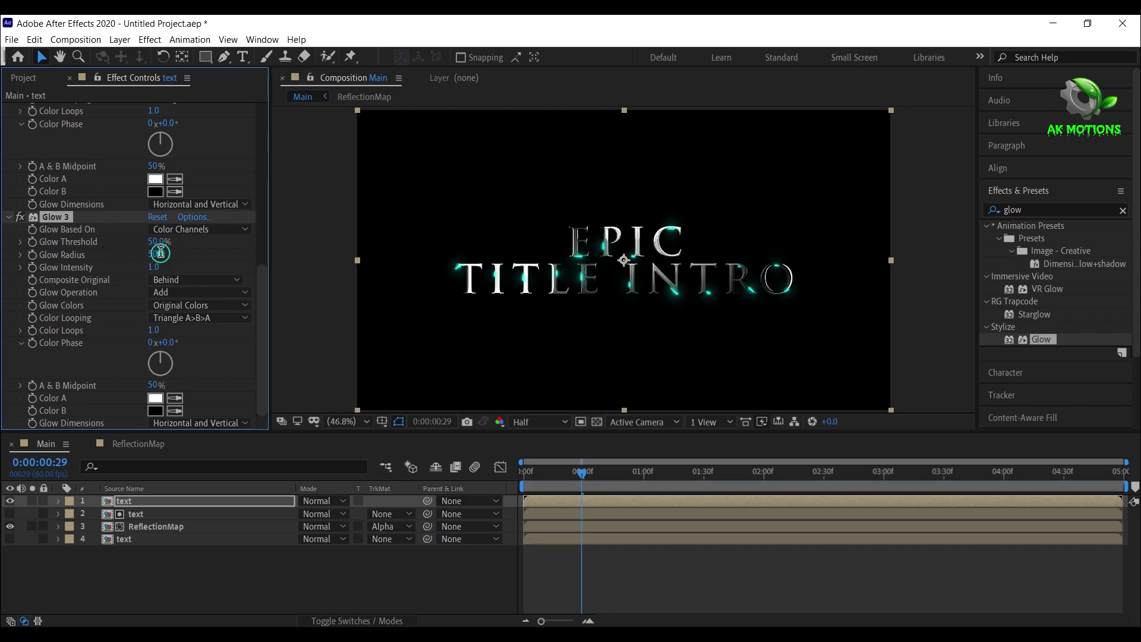
click(160, 253)
key(ctrl+0)
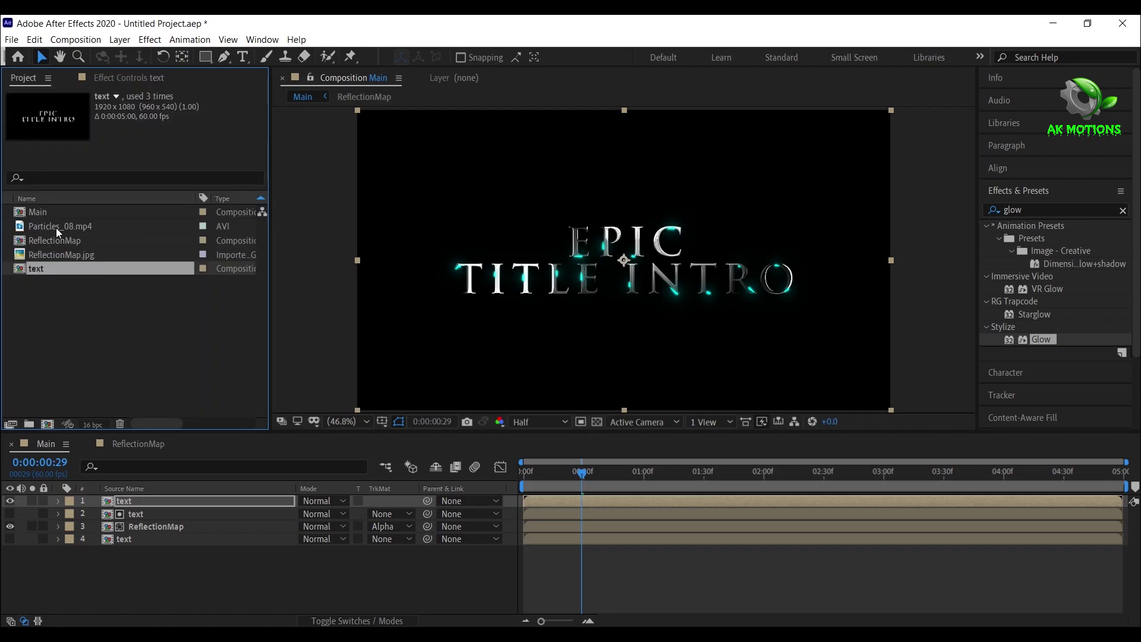
click(148, 501)
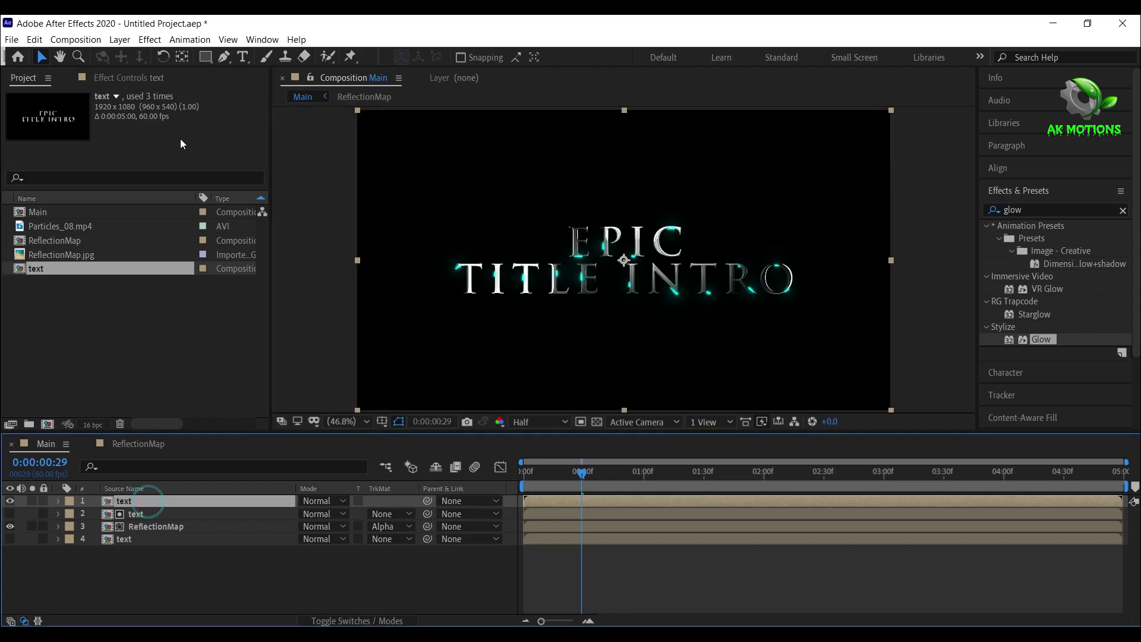
click(148, 77)
scroll(11, 142, up, 8)
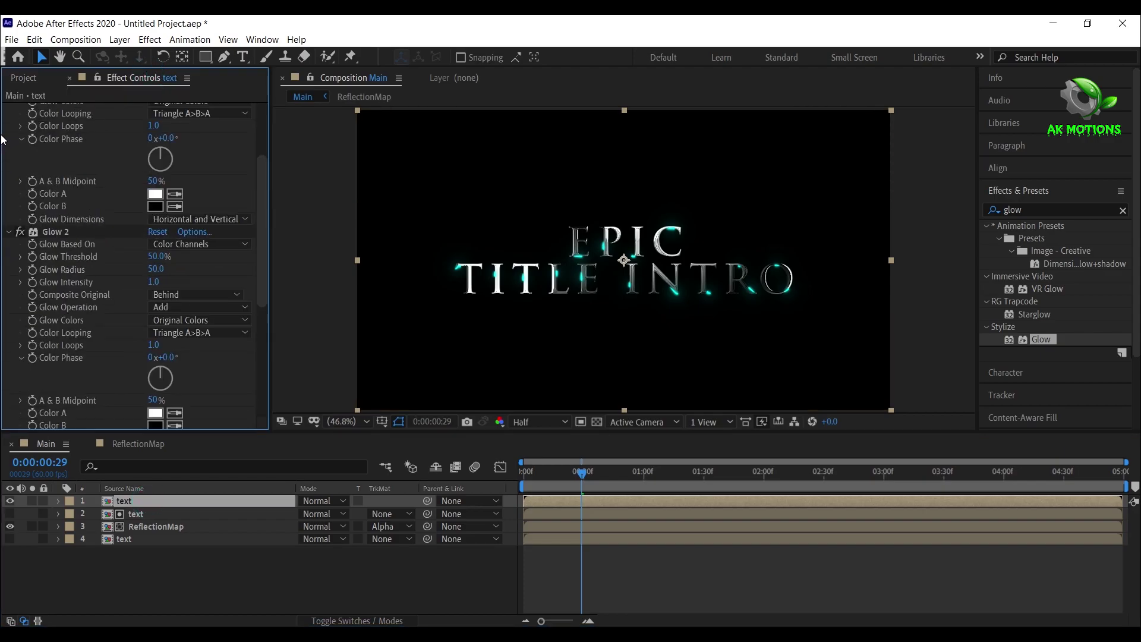
click(9, 123)
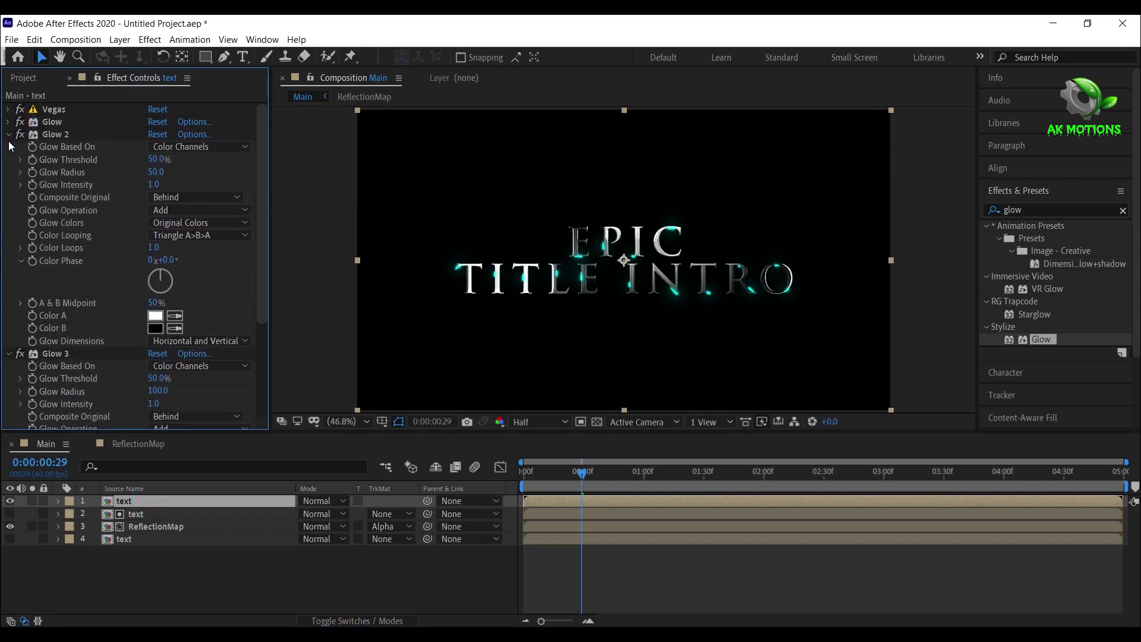
click(9, 134)
click(10, 147)
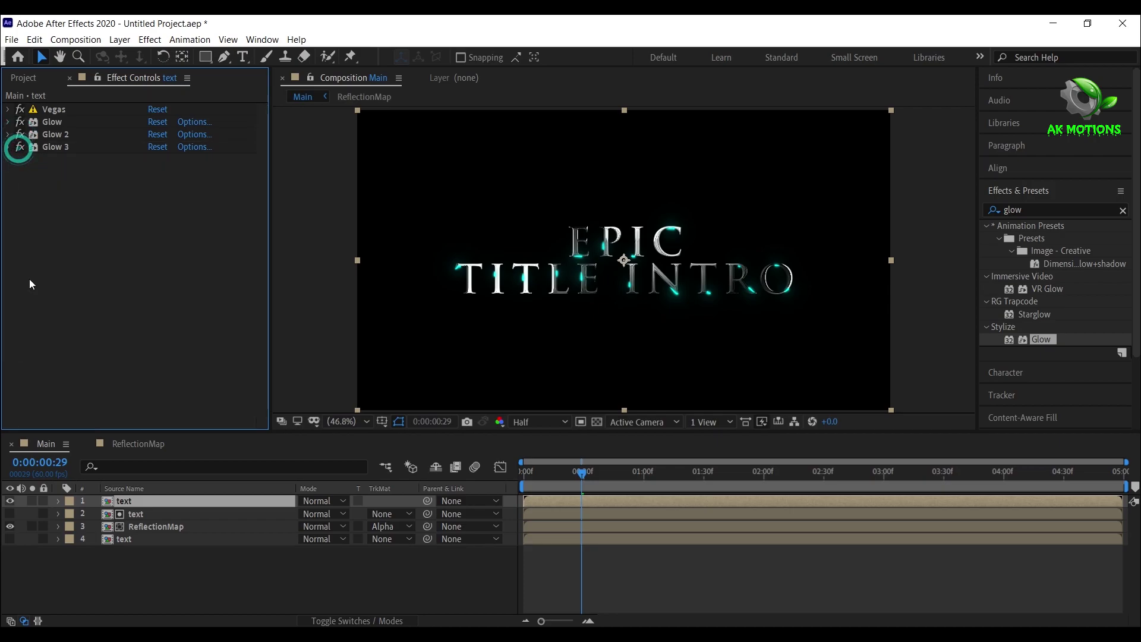
Draw a tall rectangle mask on ReflectionMap with Mask Feather 250
drag(566, 472, 518, 469)
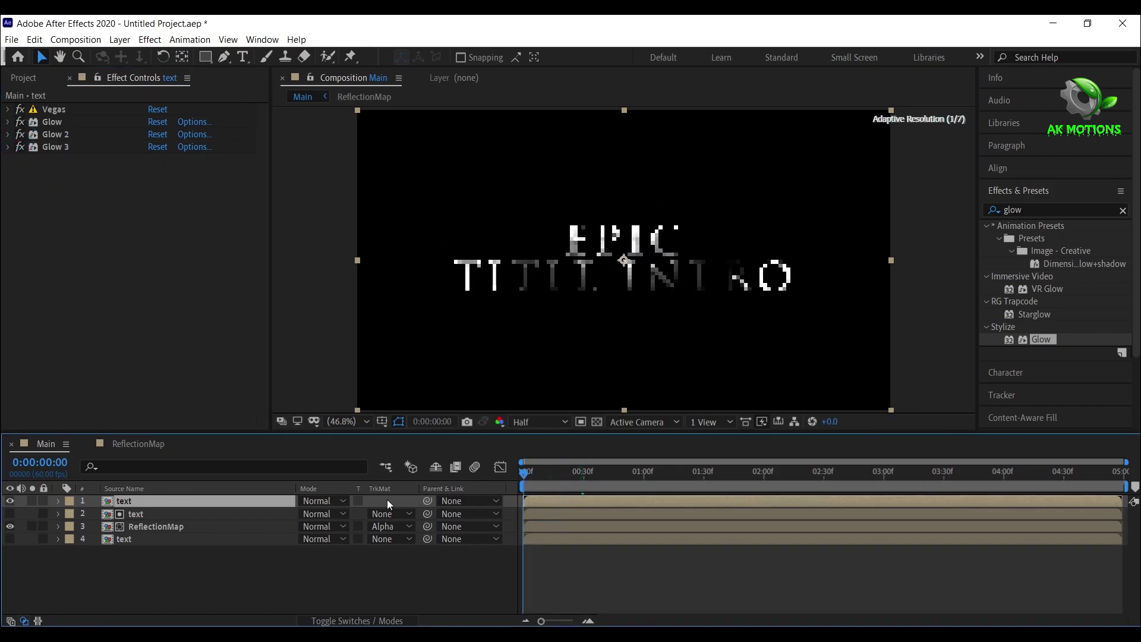
click(176, 525)
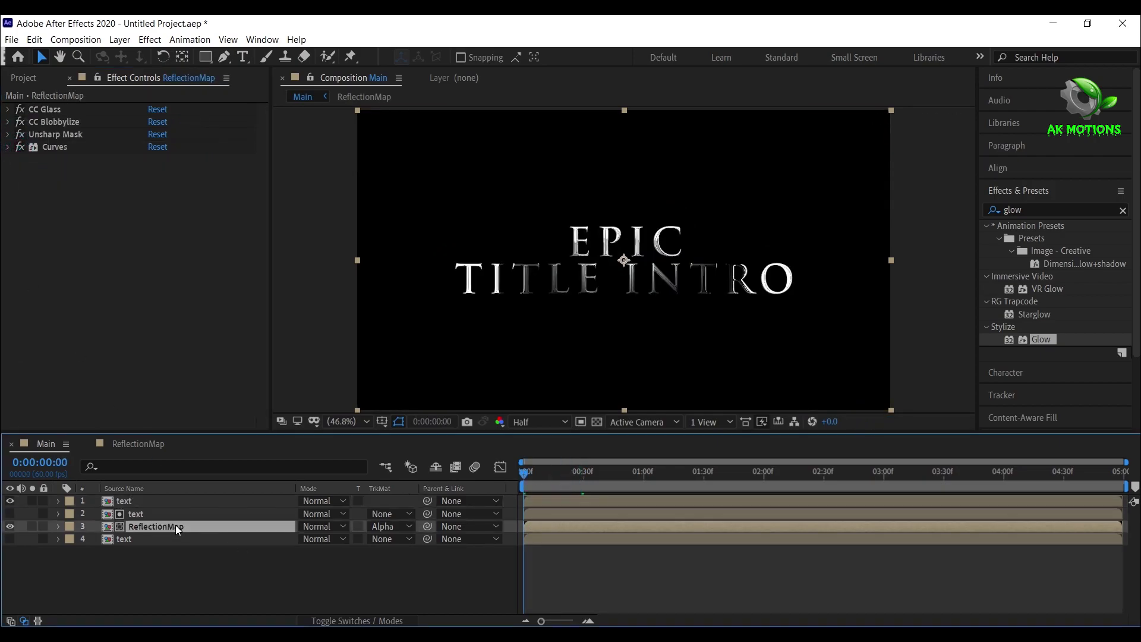
click(205, 56)
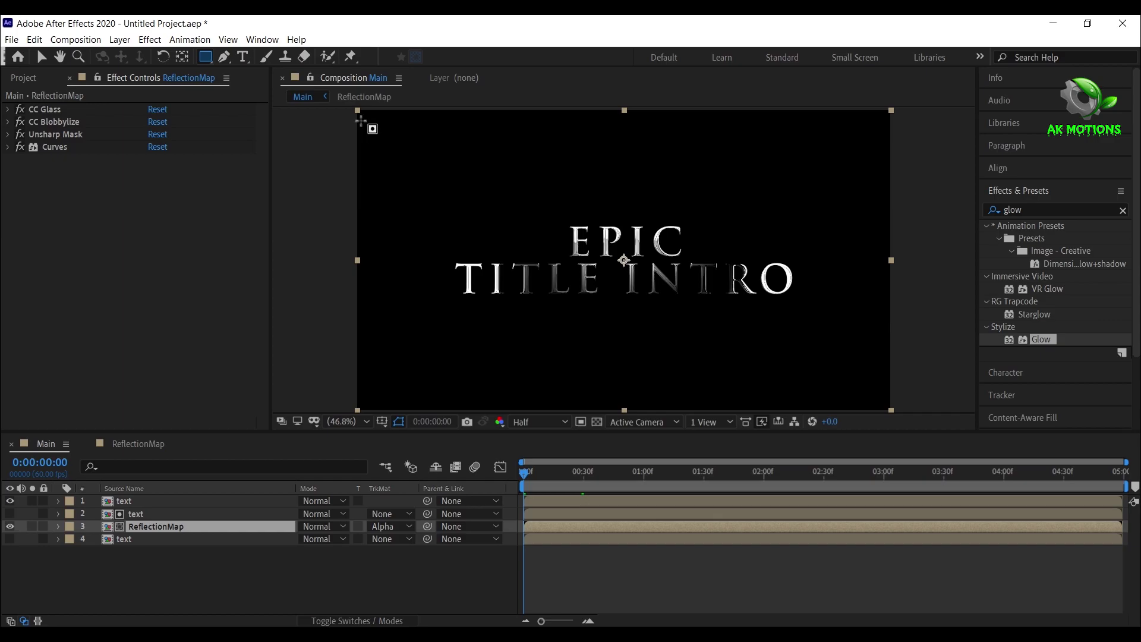
drag(362, 119, 451, 405)
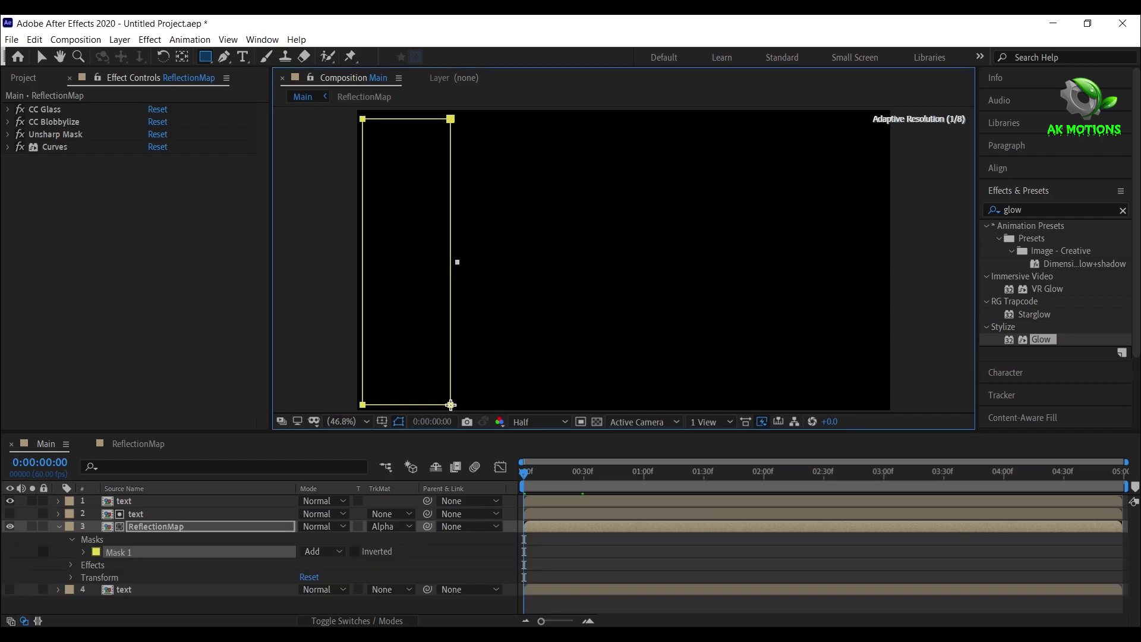
click(85, 543)
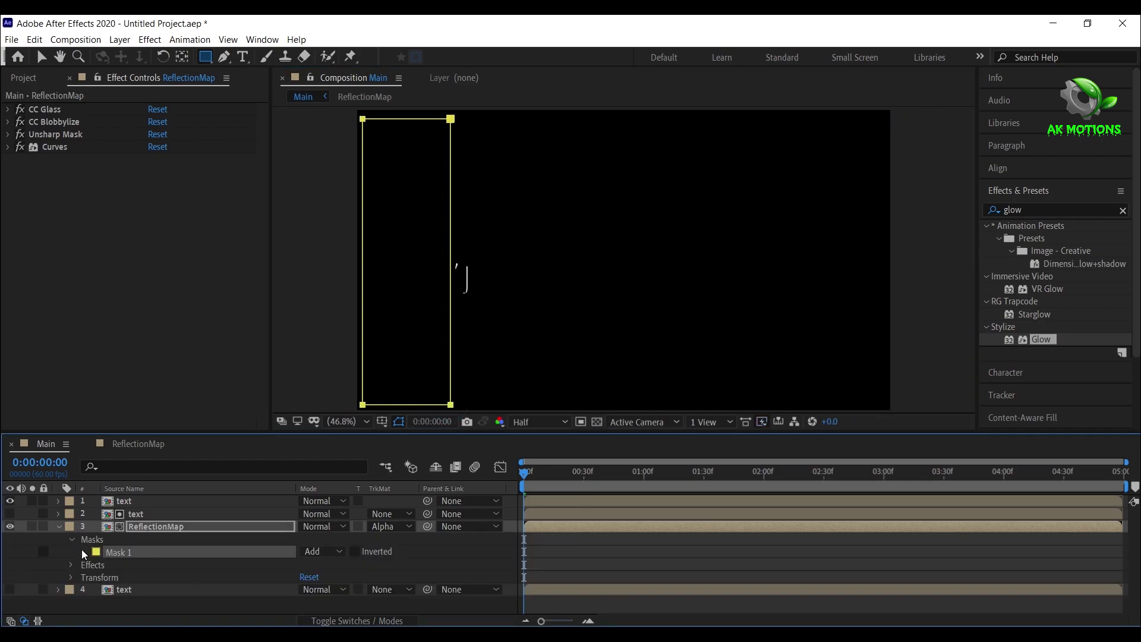
click(85, 553)
click(317, 577)
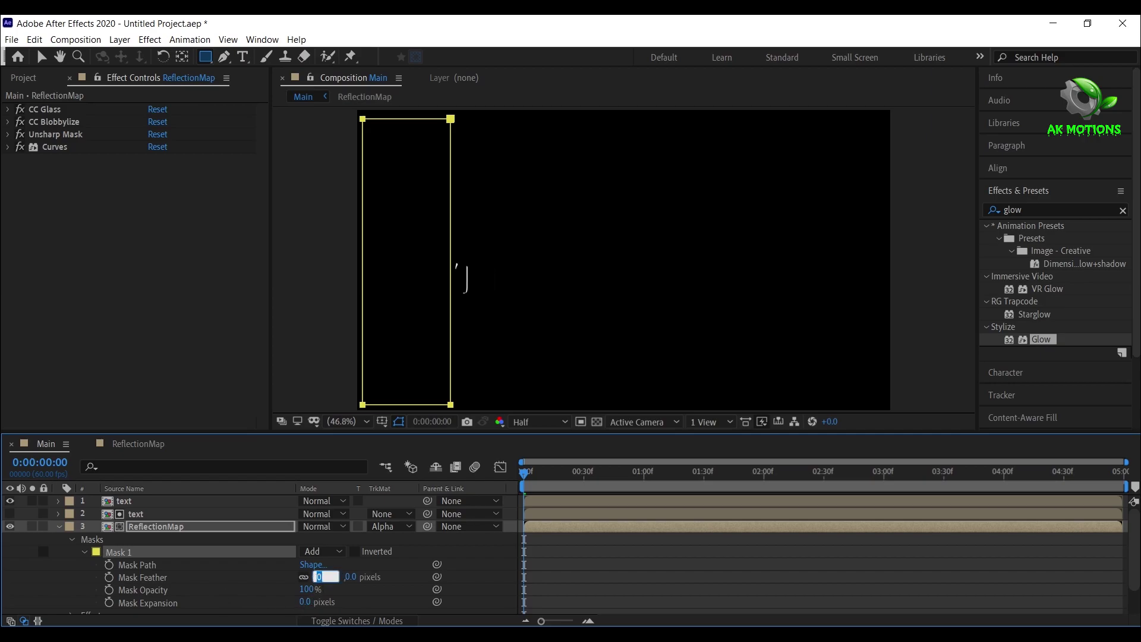
text(250)
key(Return)
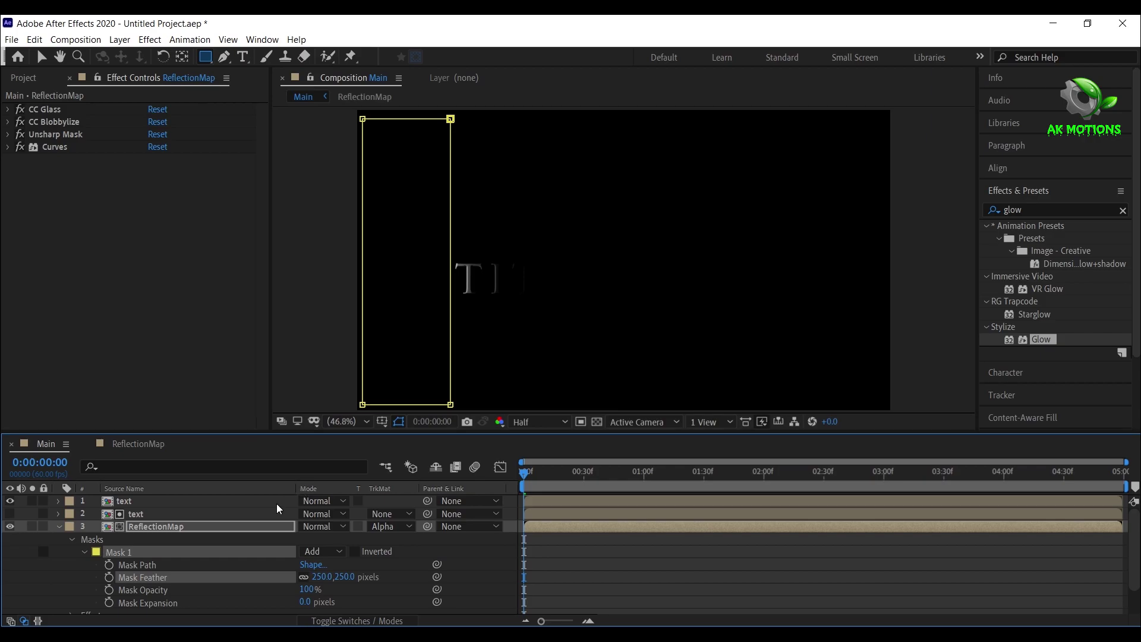
Keyframe the Mask Path at frame 0 as a thin strip at the left edge
scroll(178, 588, down, 2)
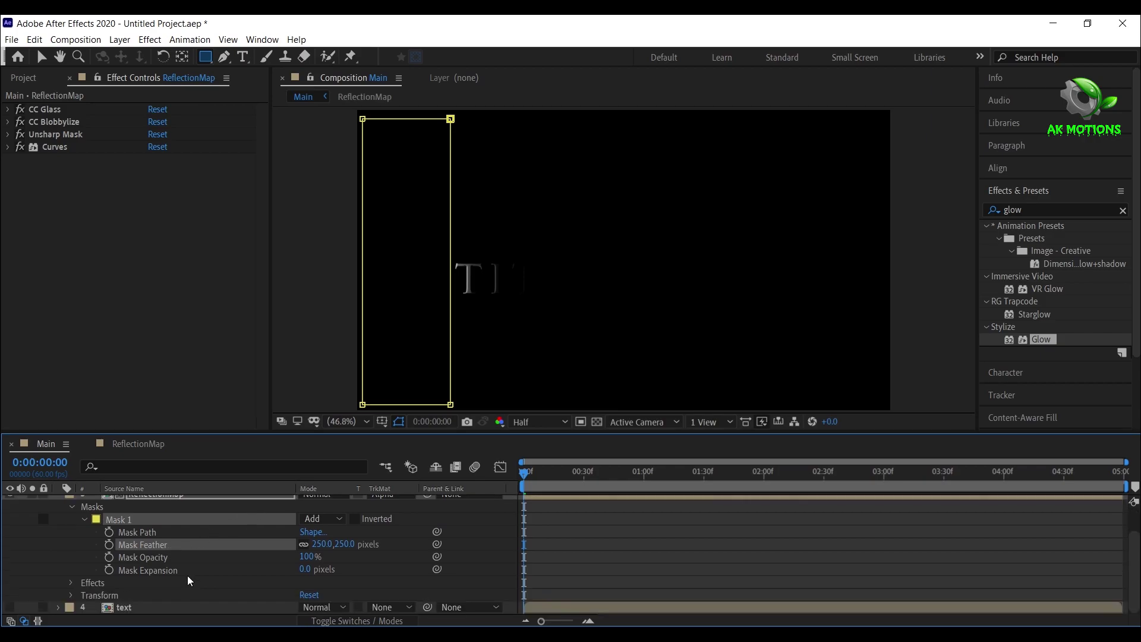
click(110, 532)
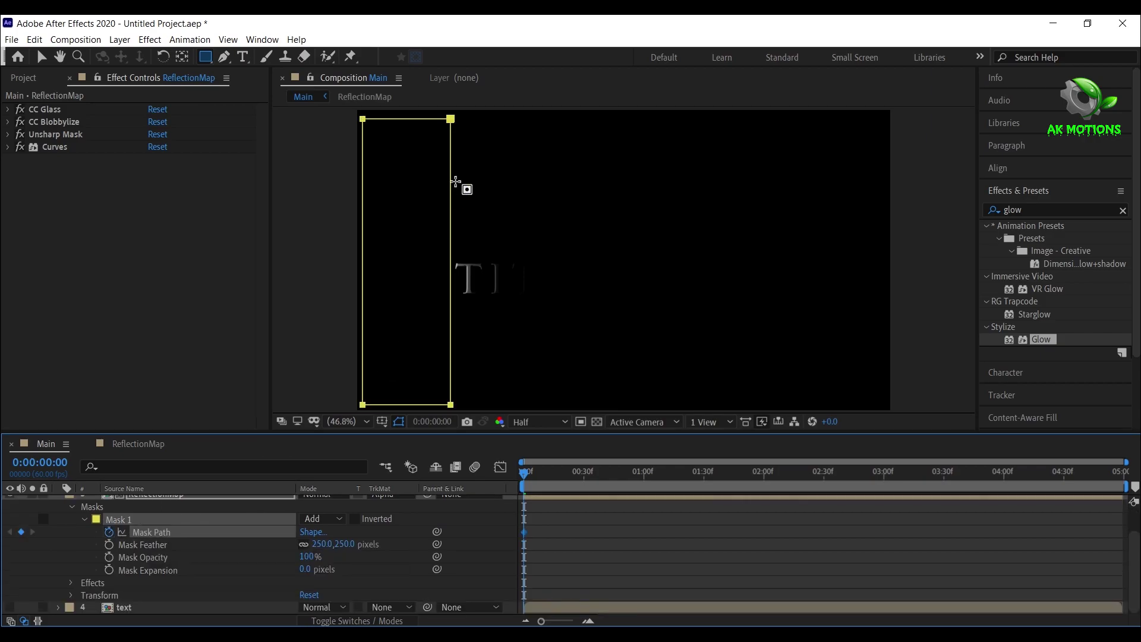
key(v)
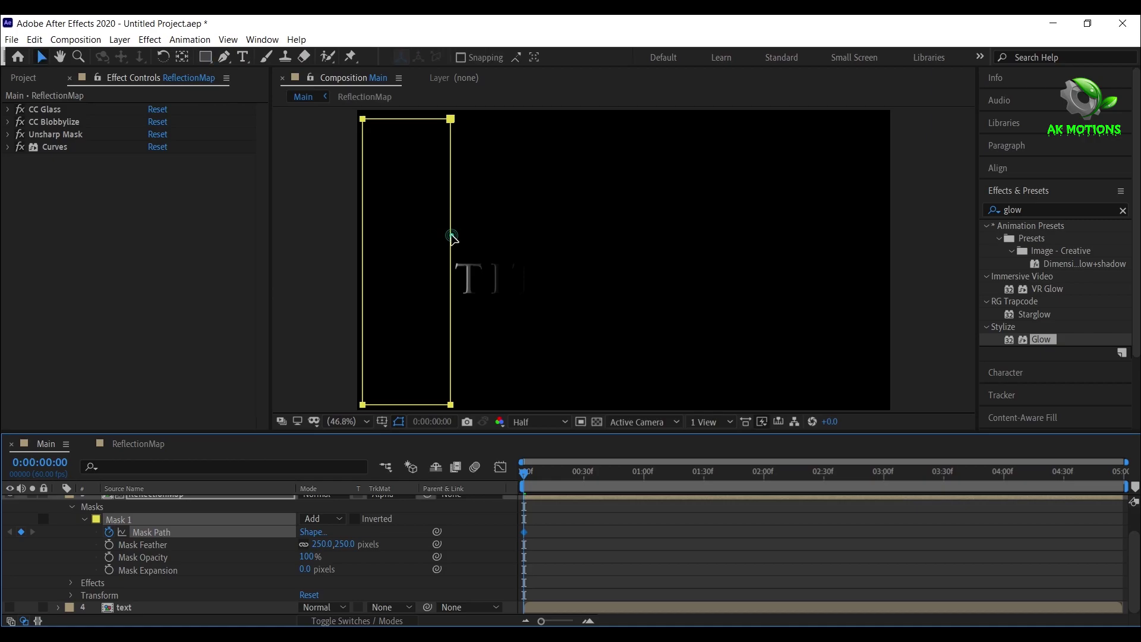
double_click(452, 237)
drag(449, 262, 392, 264)
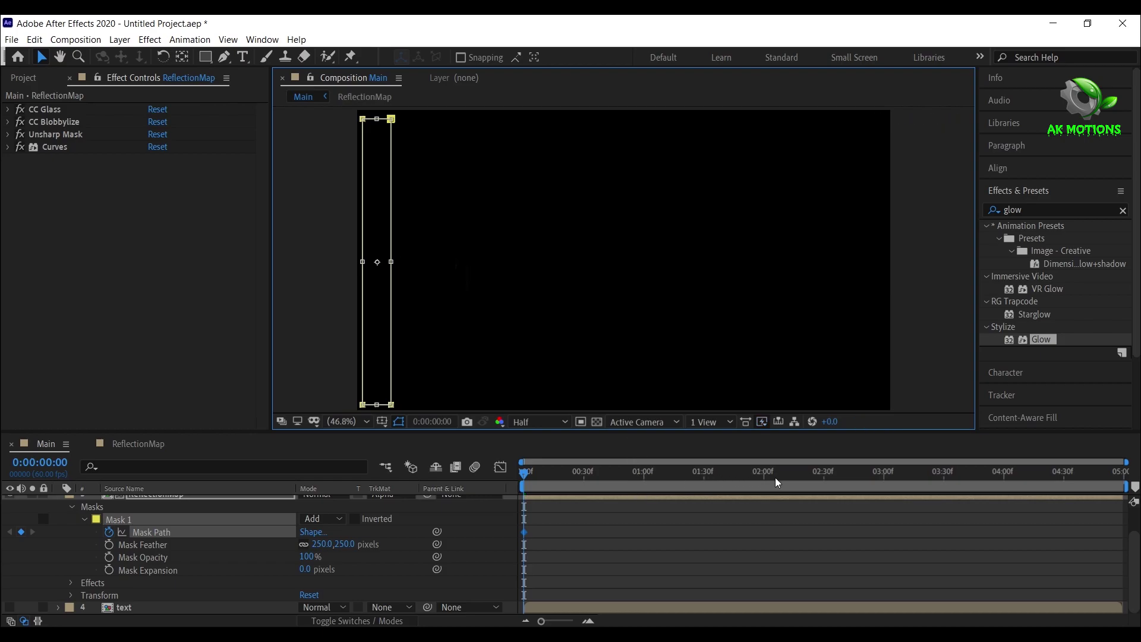
Just past two seconds, widen the ReflectionMap mask path to cover the whole title
click(687, 473)
click(758, 478)
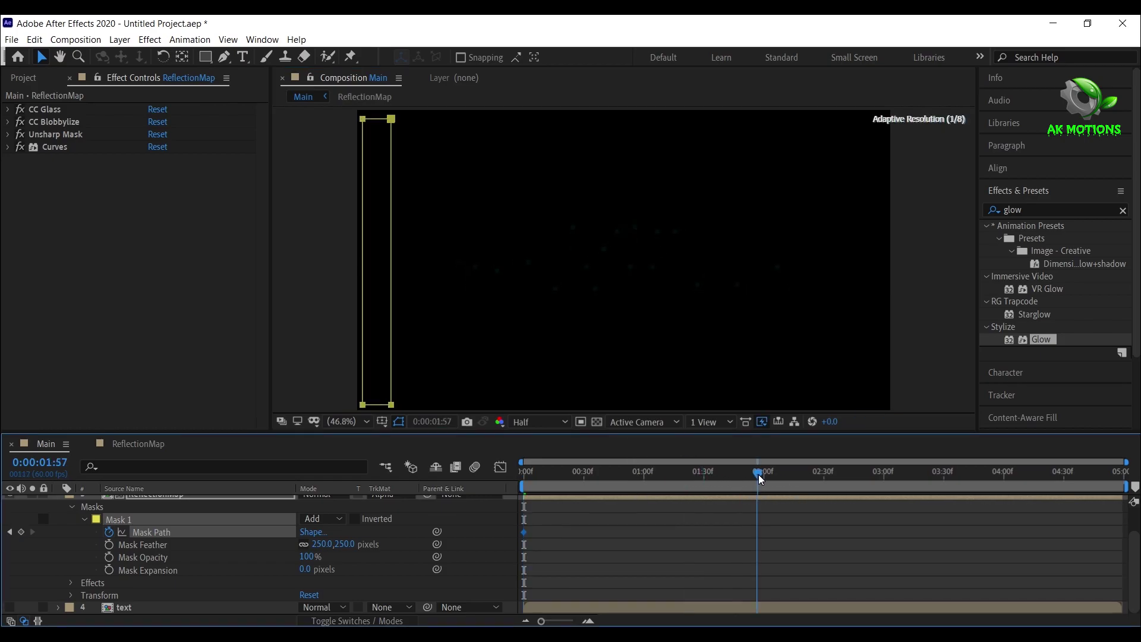
drag(760, 479, 782, 473)
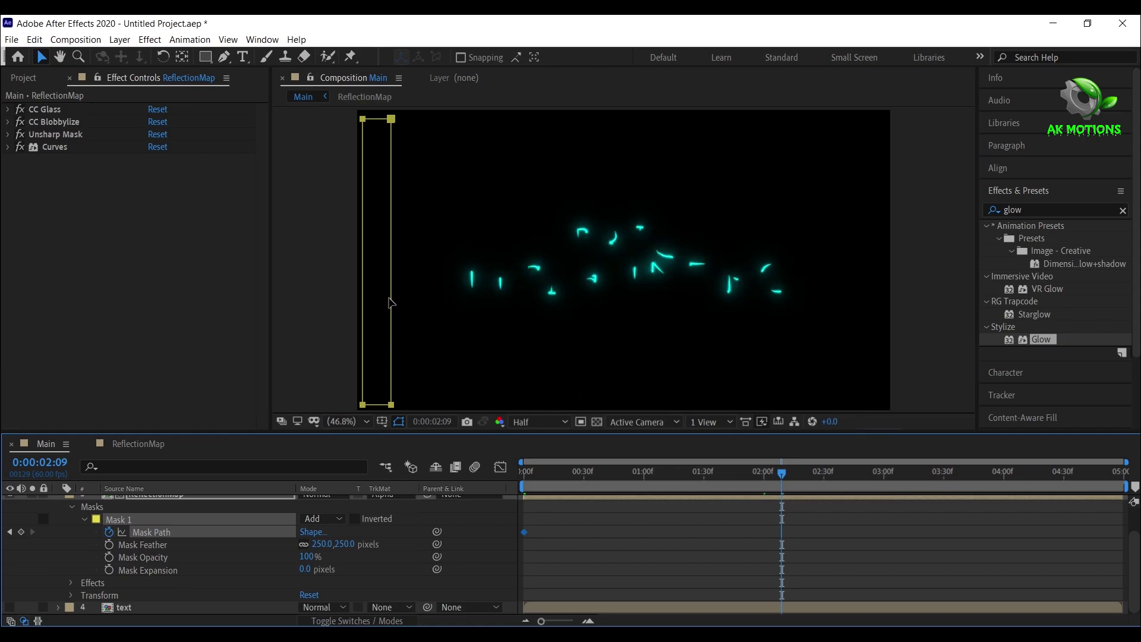
click(389, 281)
drag(389, 261, 882, 260)
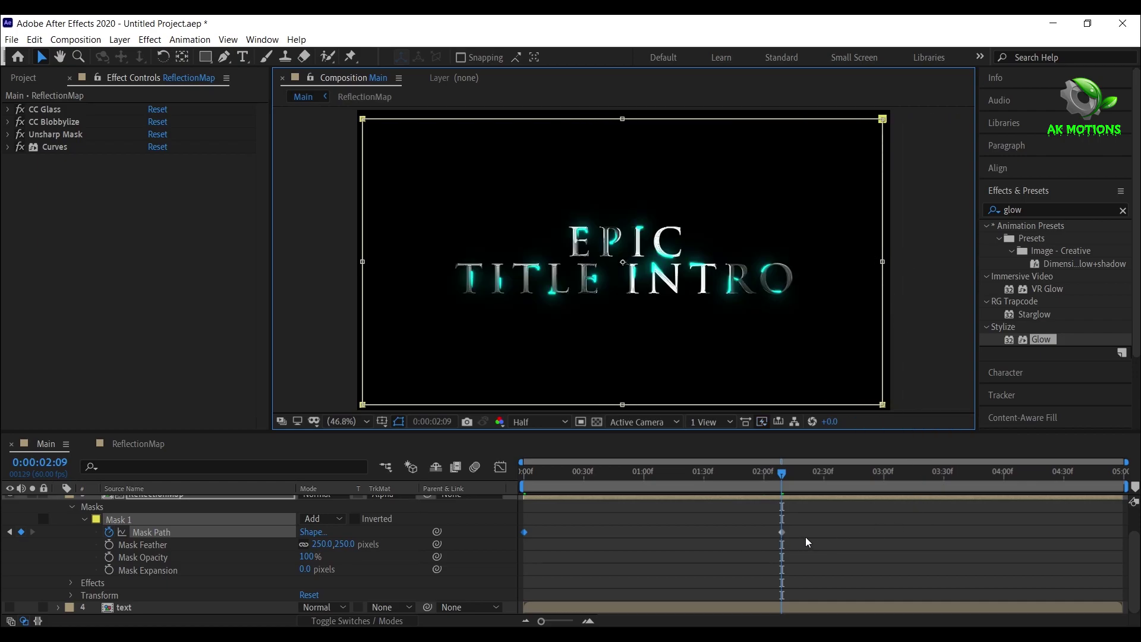
Apply Easy Ease to the ReflectionMap Mask Path keyframes
drag(825, 518, 514, 555)
right_click(524, 532)
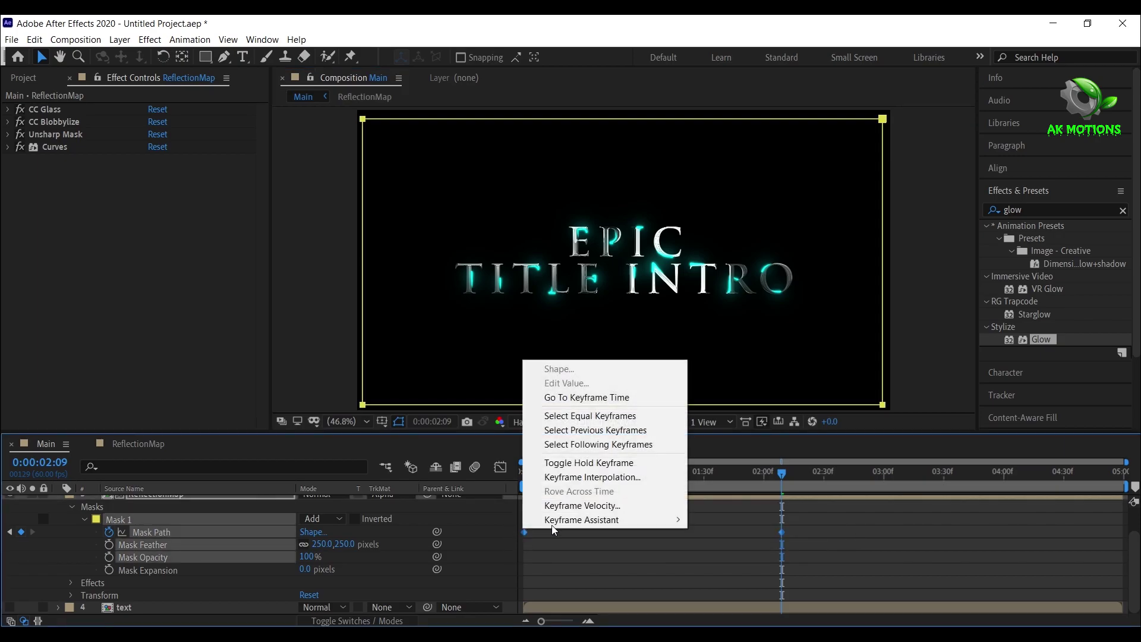
mouse_move(594, 519)
click(767, 415)
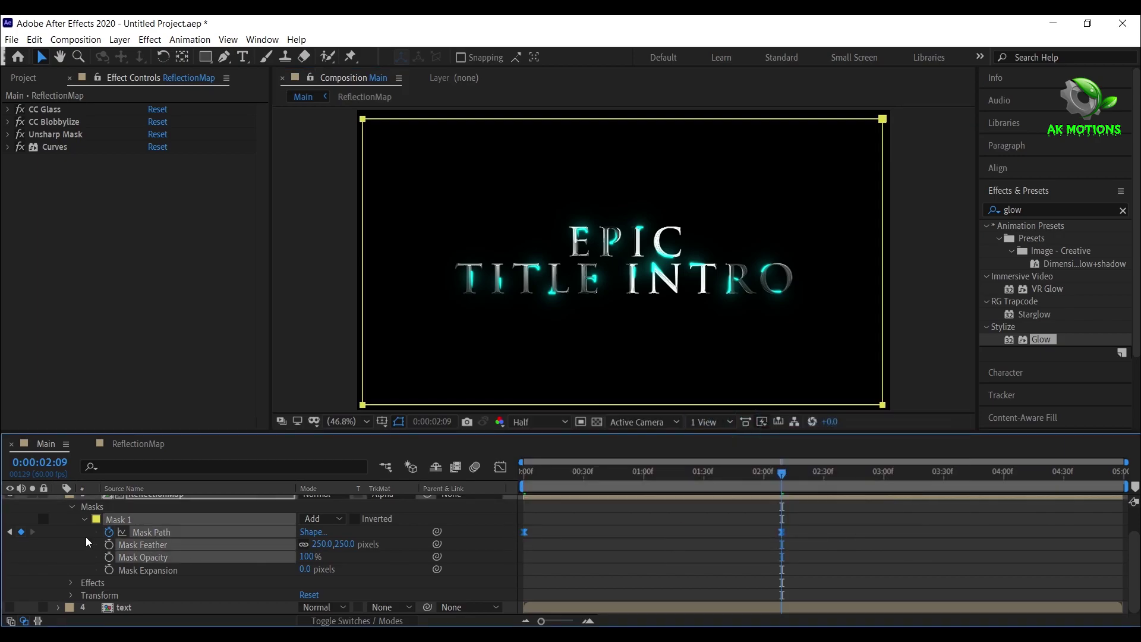
Scrub the eased reveal between 0:00:00:42 and 0:00:01:43, then return to the first frame
click(608, 479)
click(669, 476)
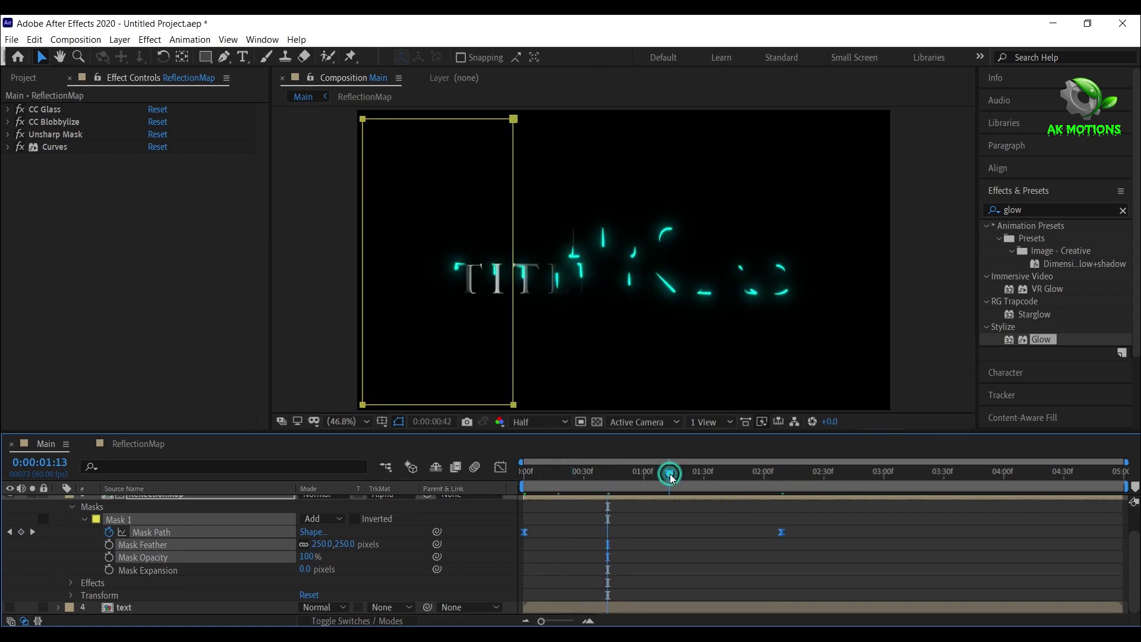
mouse_move(747, 479)
mouse_down()
mouse_move(764, 479)
mouse_move(729, 478)
mouse_up()
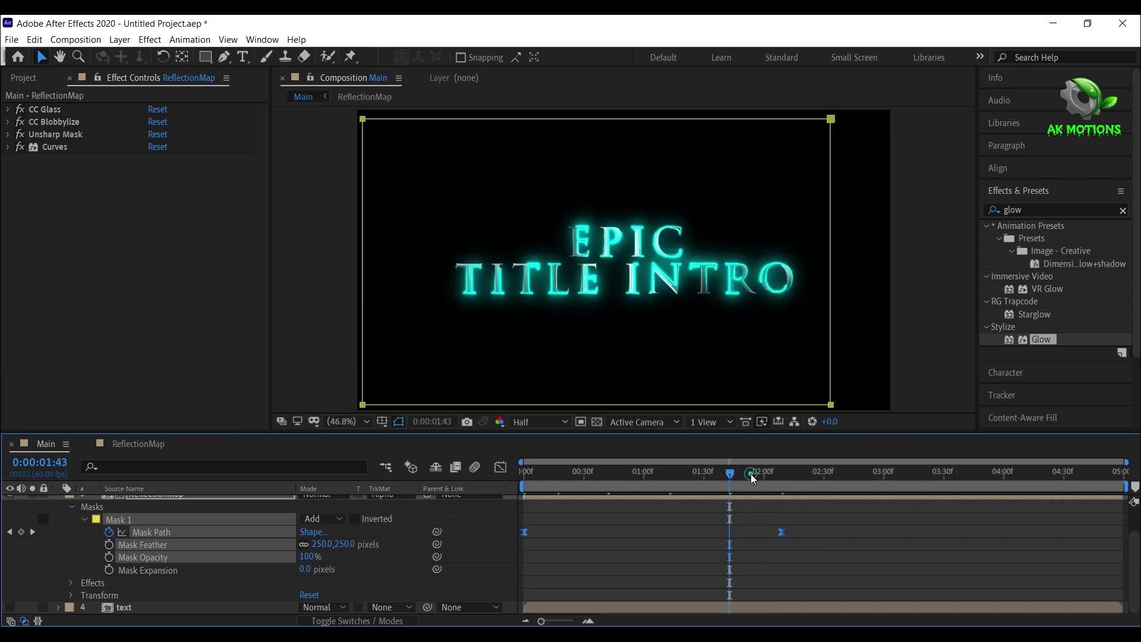
click(752, 479)
drag(618, 475, 599, 478)
key(Home)
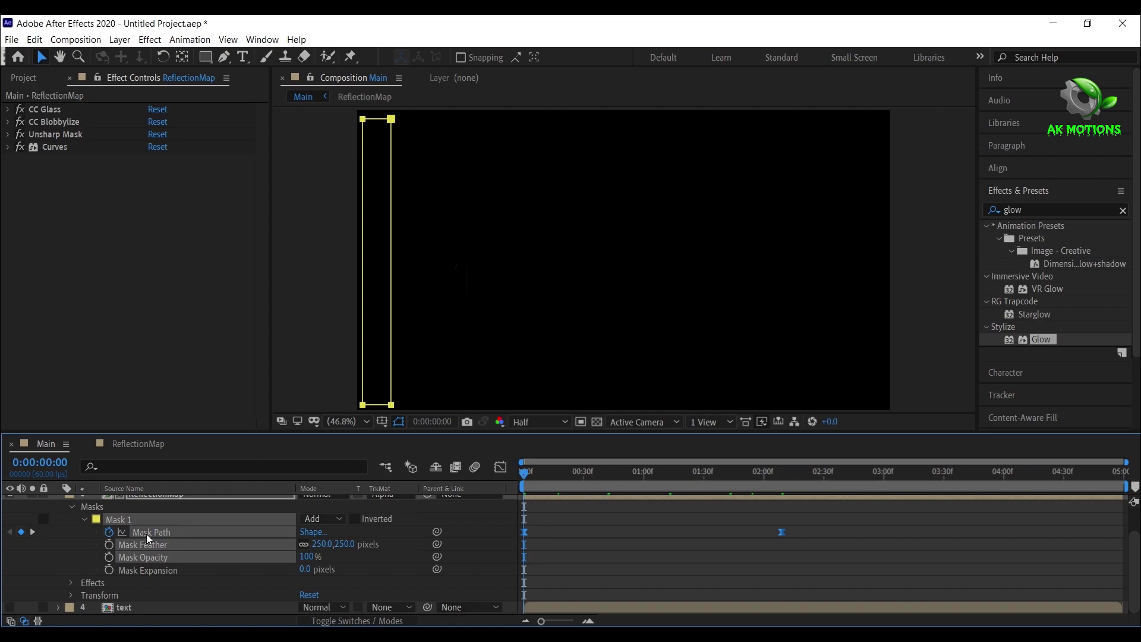
Narrow the reflection mask at the first frame and shift both Mask Path keyframes later
scroll(154, 573, up, 1)
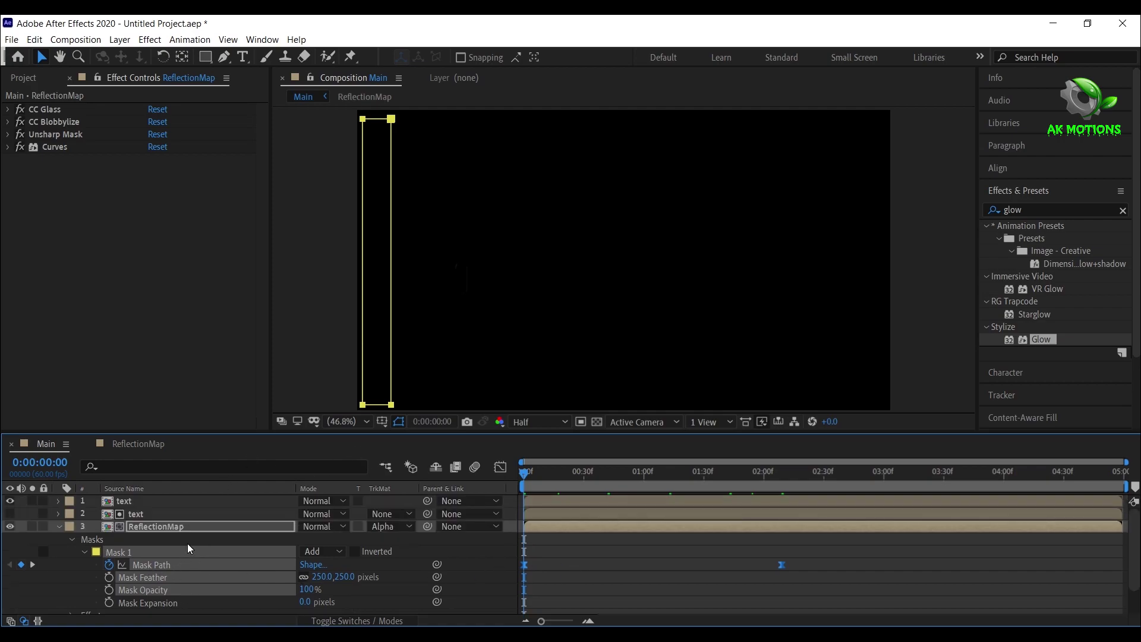
click(183, 528)
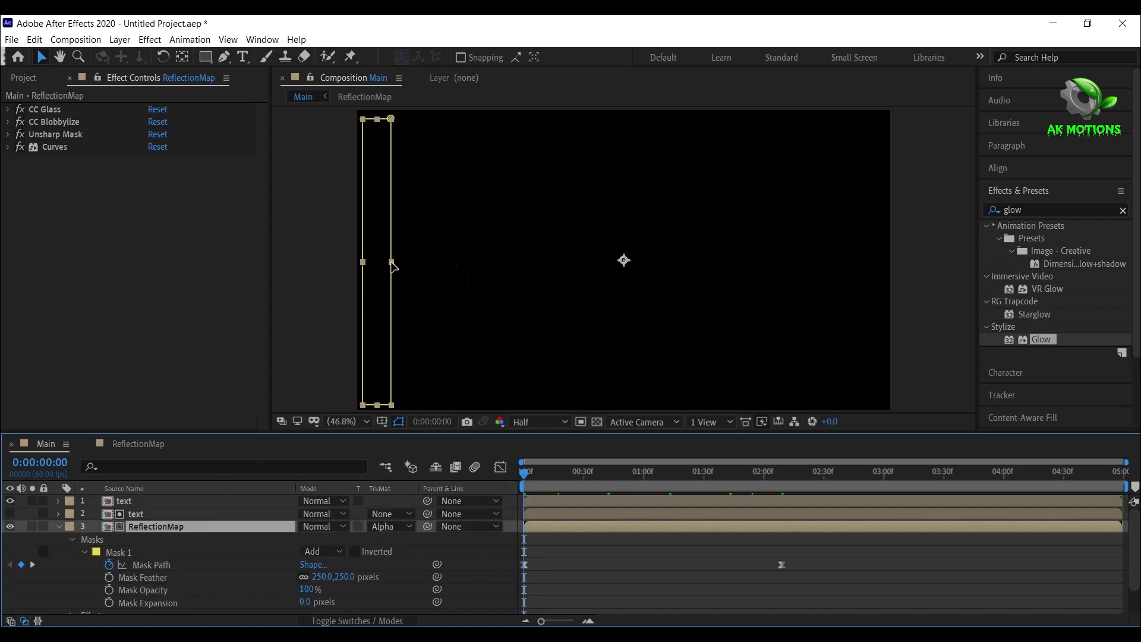
drag(392, 266, 376, 267)
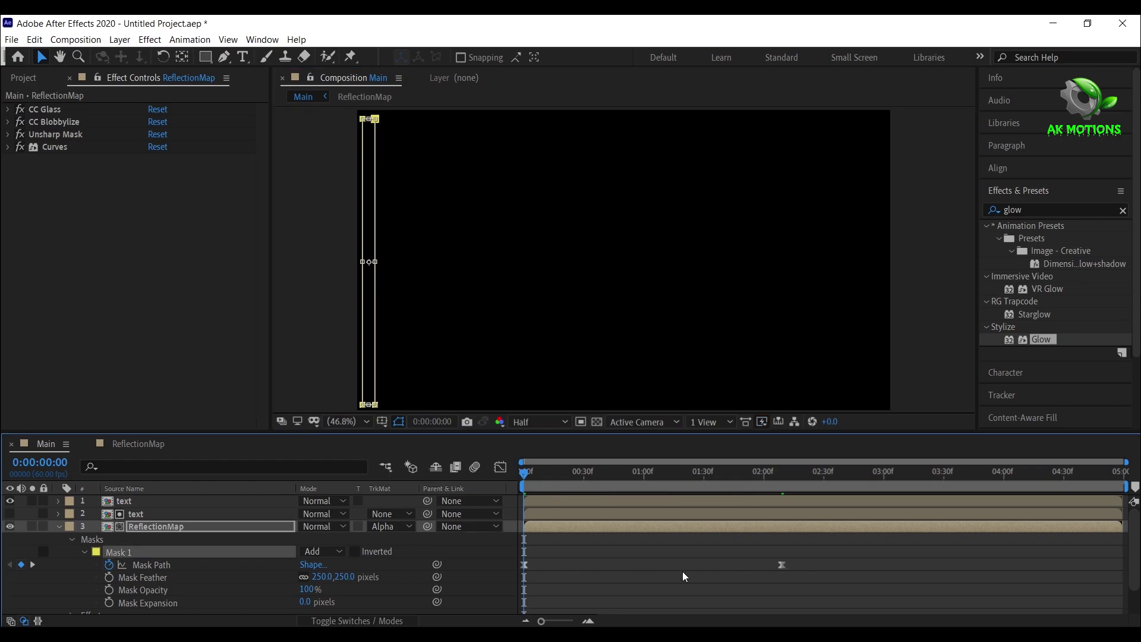
drag(817, 560, 519, 594)
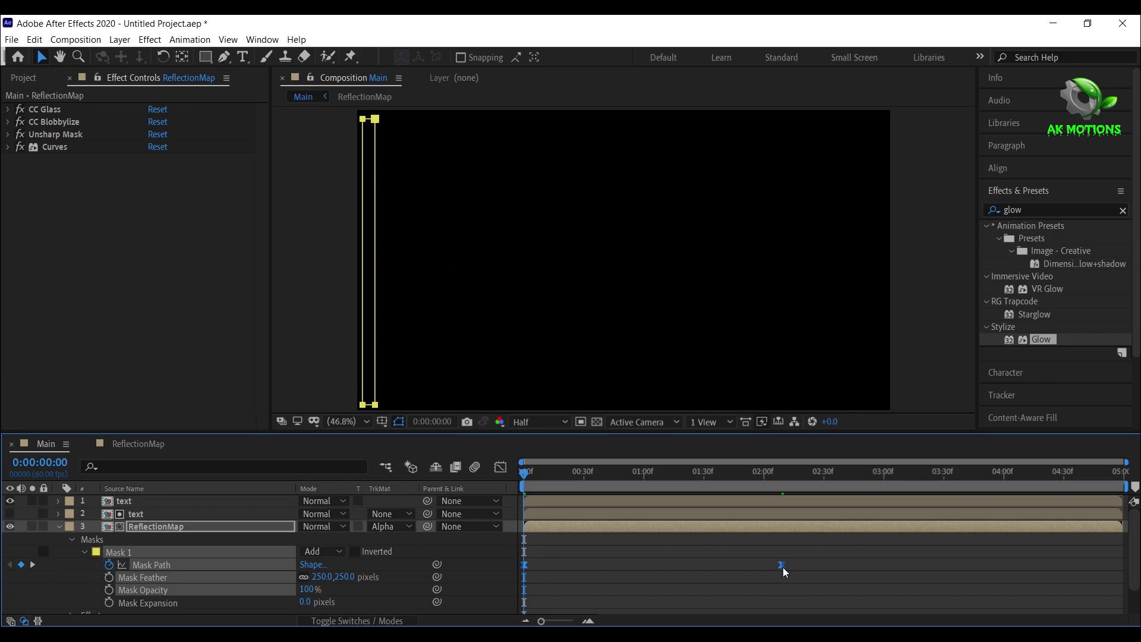
drag(783, 567, 926, 557)
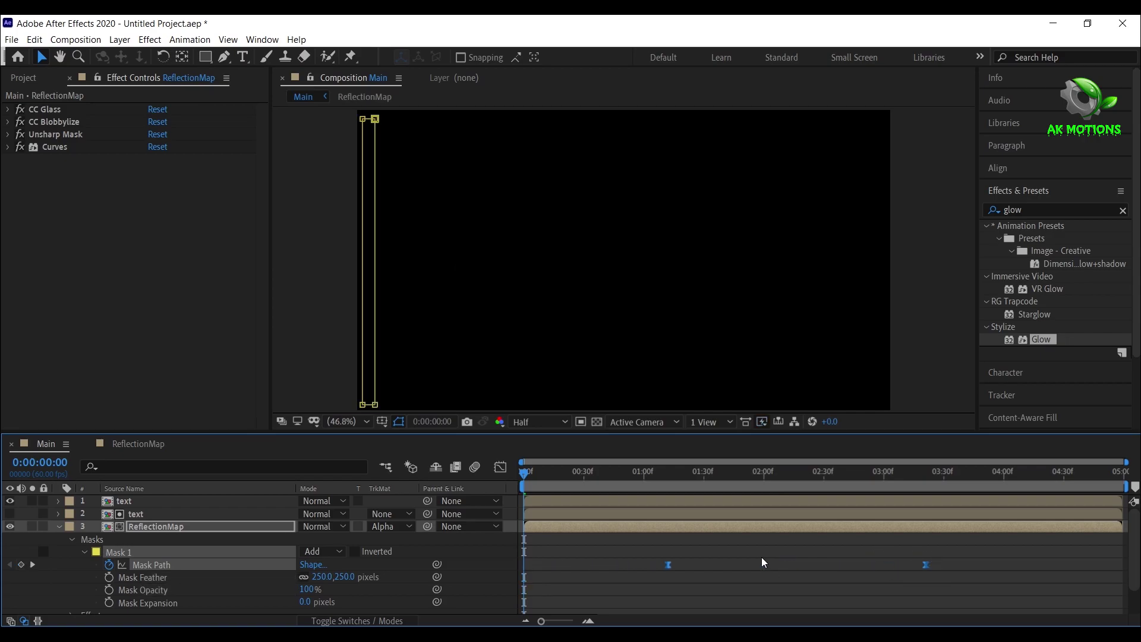
click(761, 563)
Check the shine at 1:06, 1:42 and 2:03, nudge the last mask keyframe earlier, and preview to 3:24
click(656, 475)
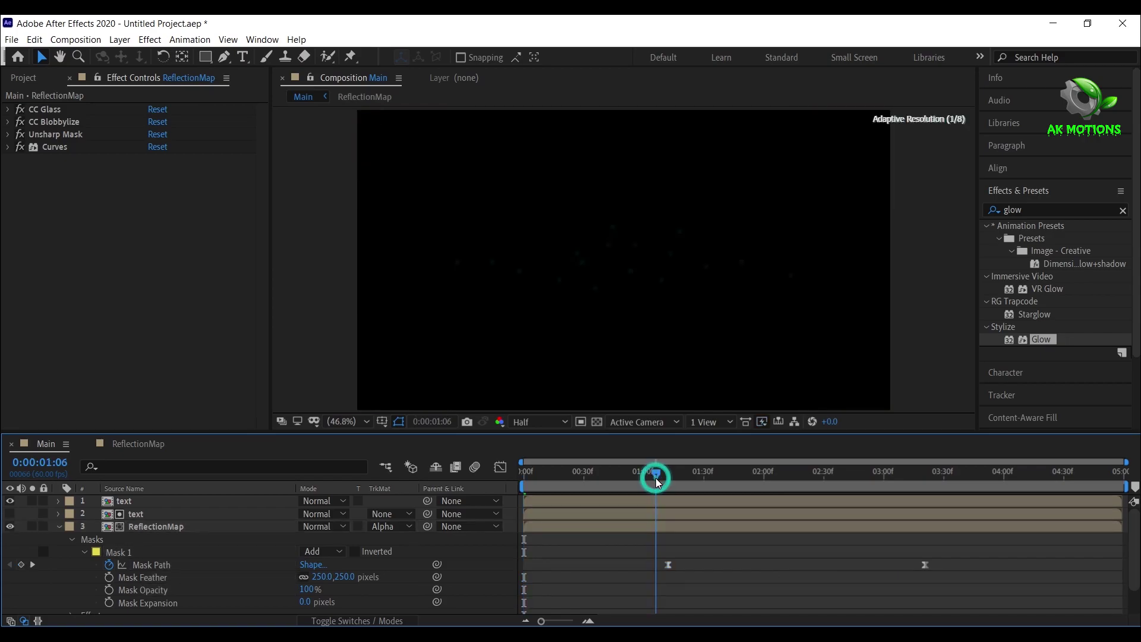
click(727, 484)
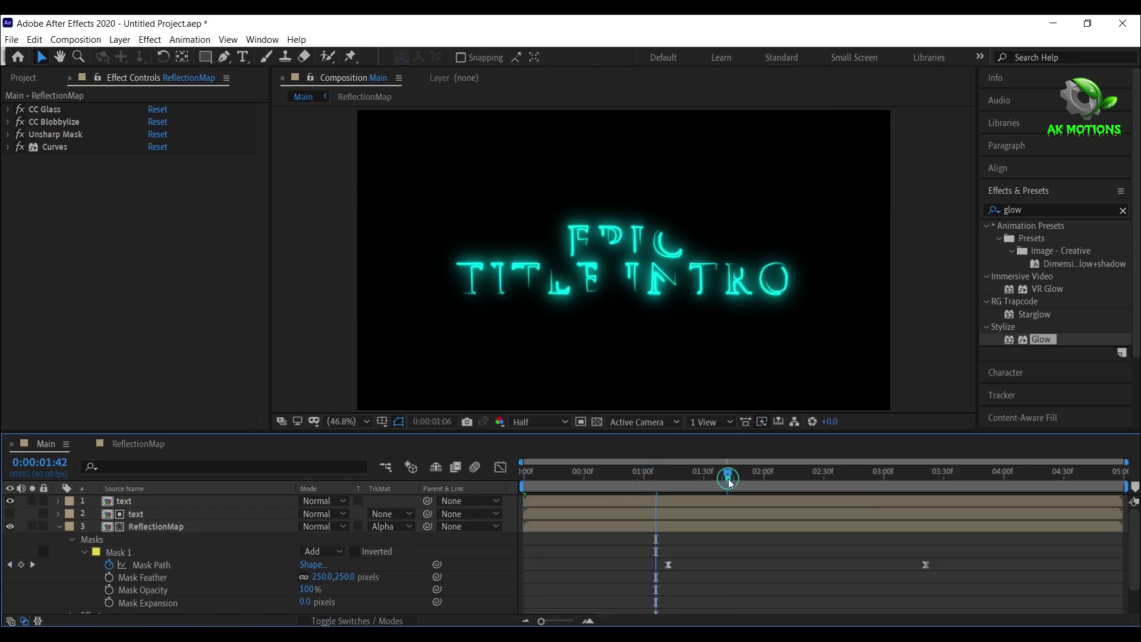
click(771, 484)
drag(924, 564, 887, 564)
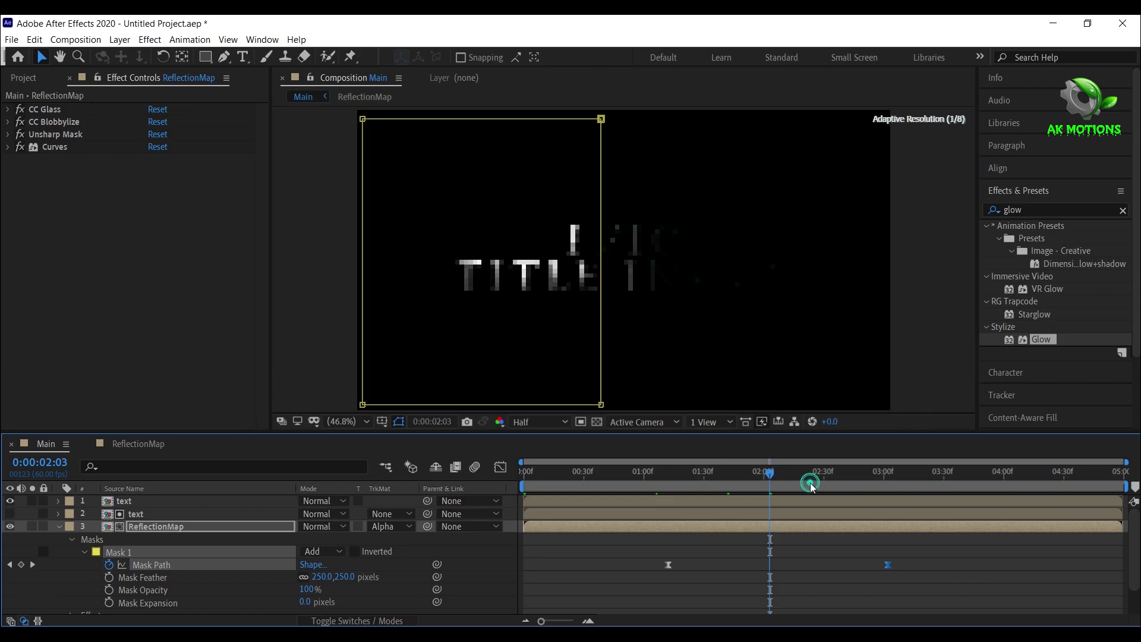
drag(810, 478, 931, 475)
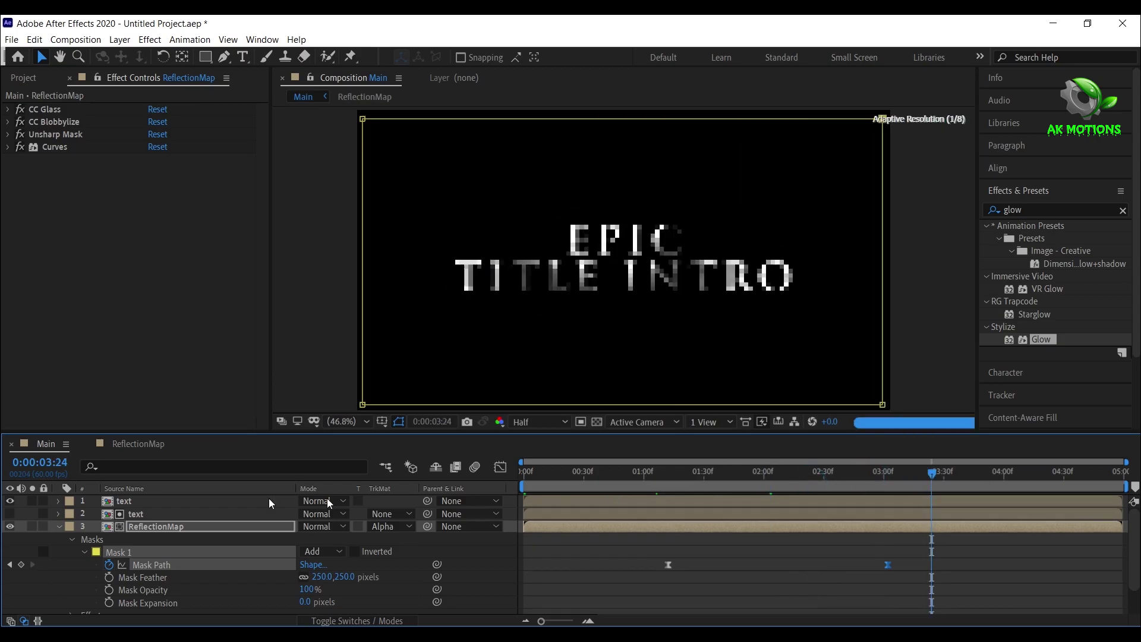
Collapse the ReflectionMap layer and review the shine sweep from the end back to the first frame
click(59, 526)
click(91, 571)
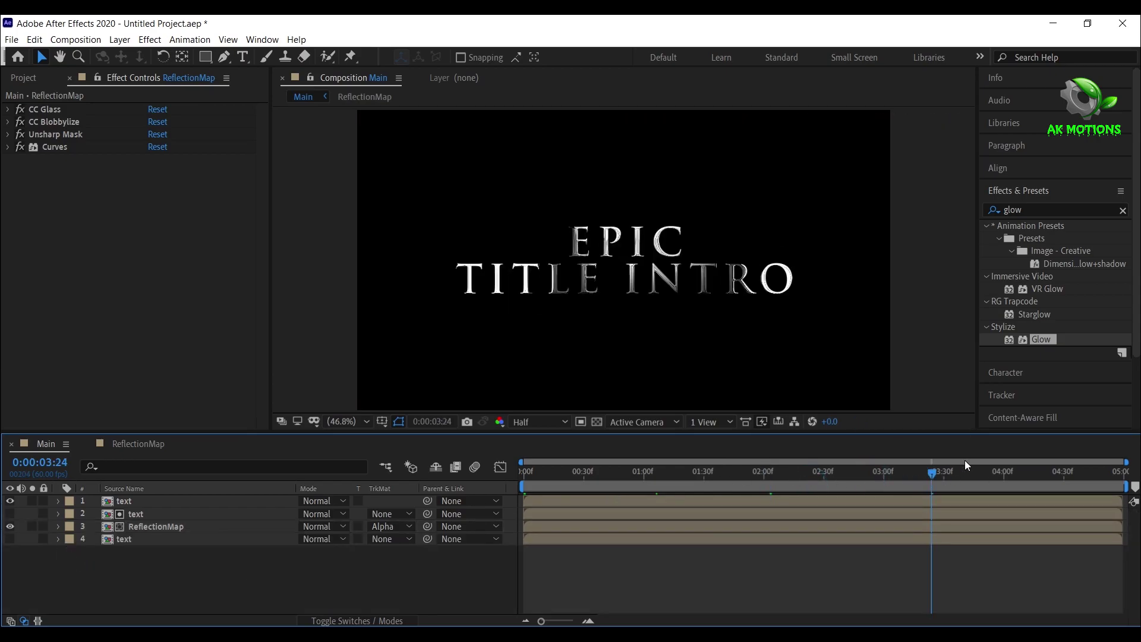
click(1008, 479)
drag(1007, 479, 1122, 478)
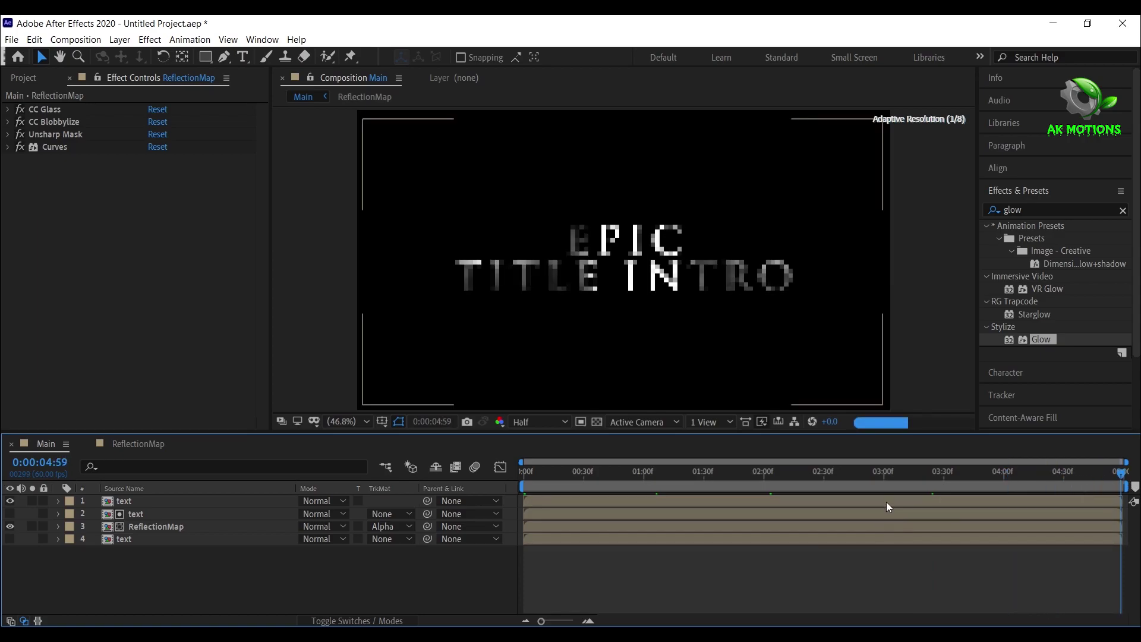
click(900, 490)
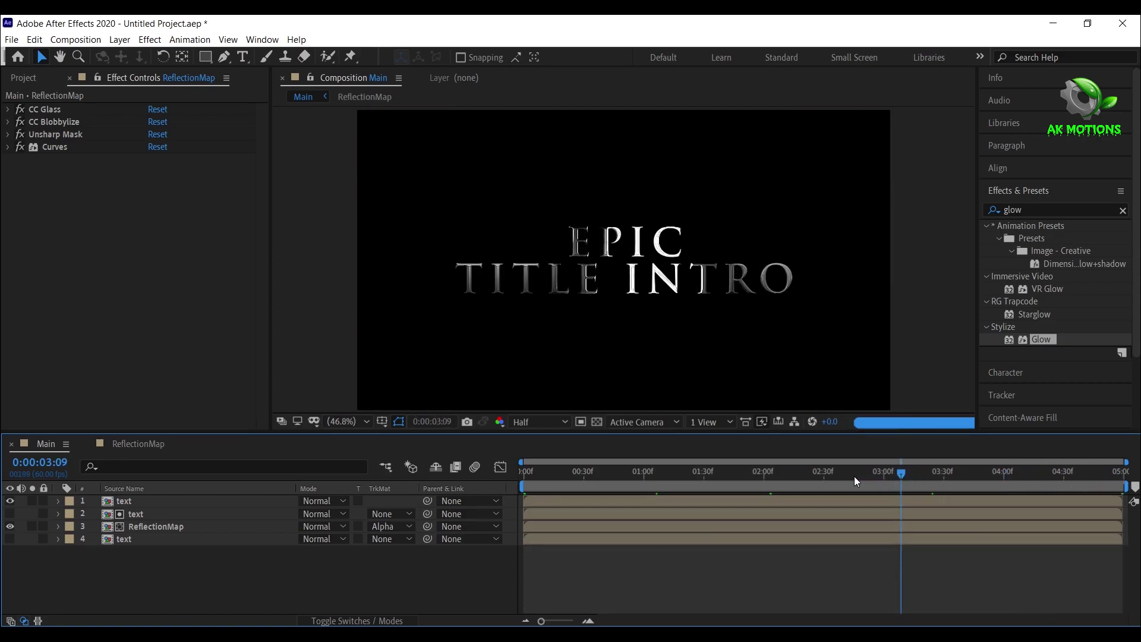
click(824, 481)
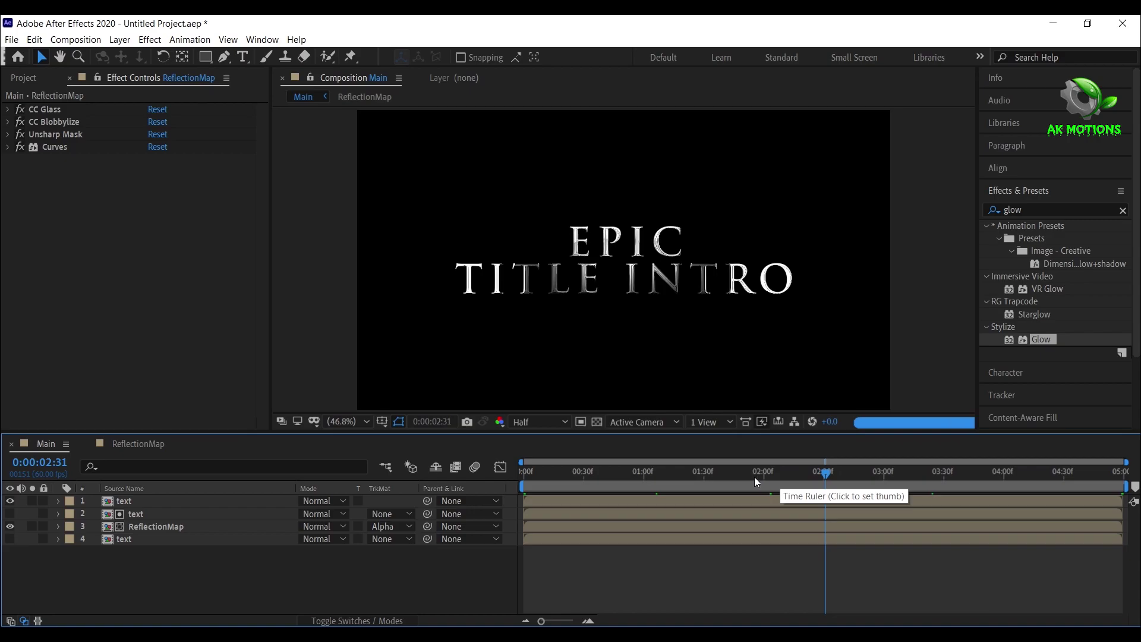
click(731, 479)
click(682, 480)
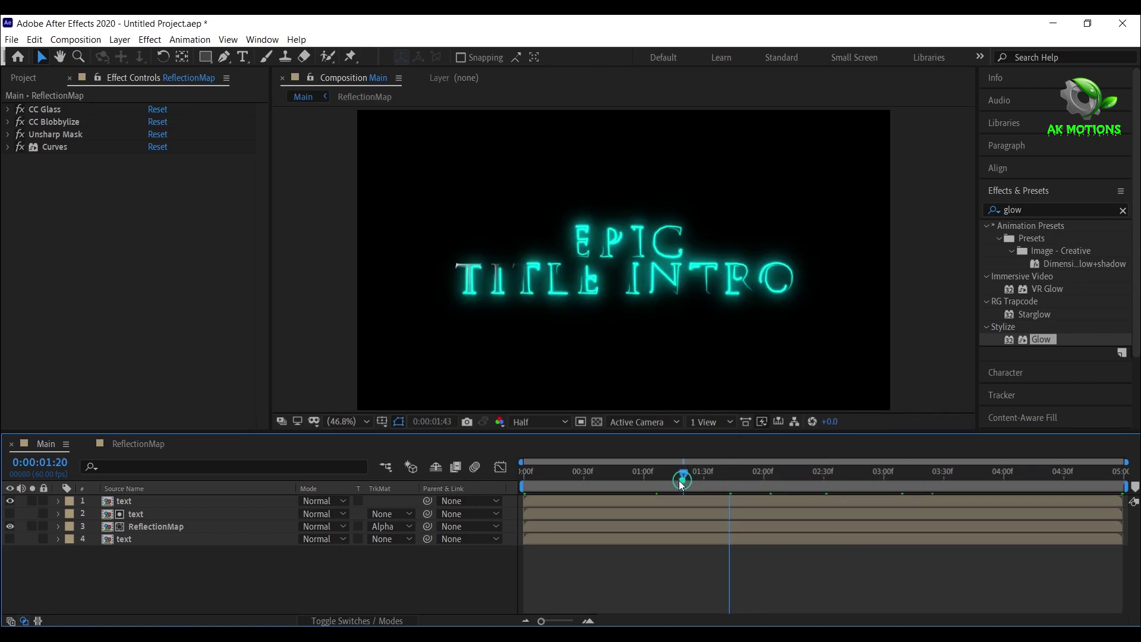
click(590, 481)
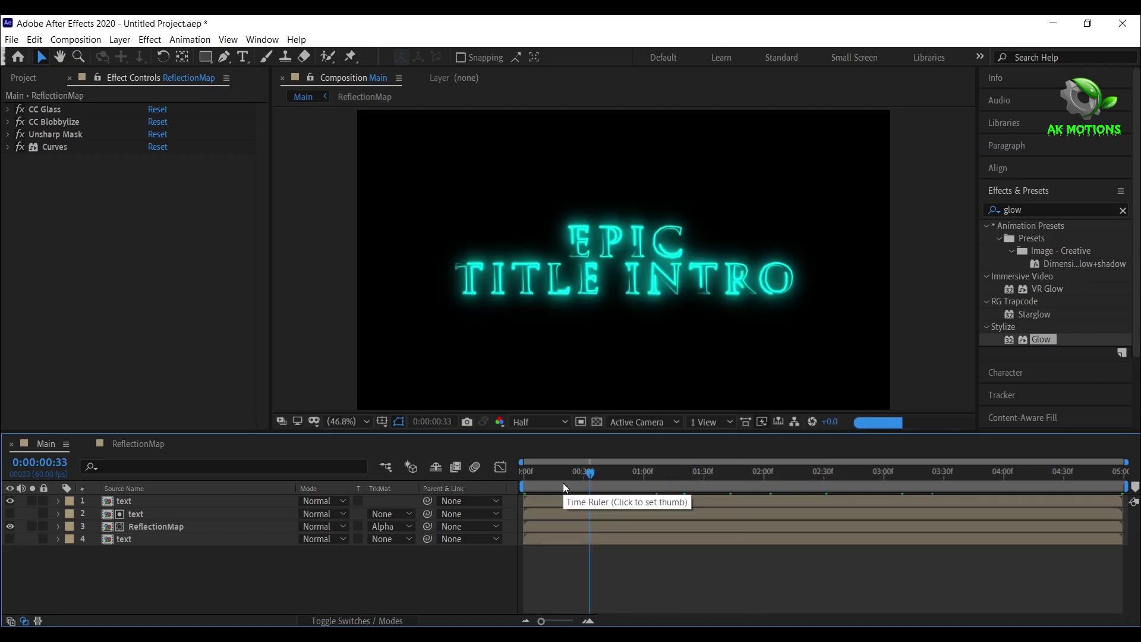
key(Home)
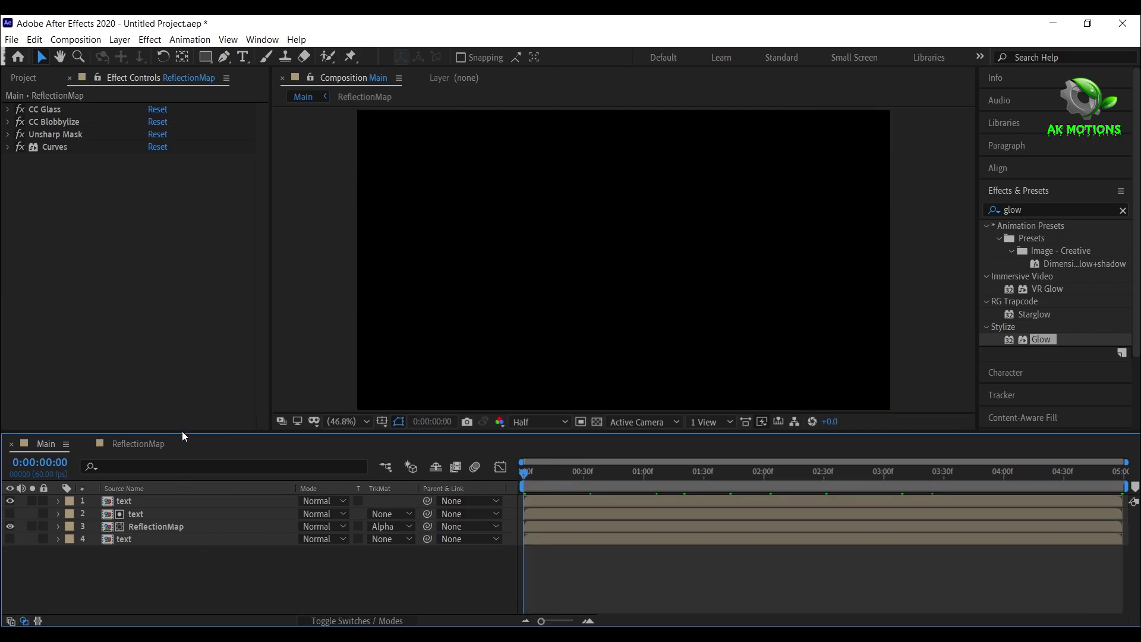
Pre-compose all four Main layers into a comp named 'Animation', moving all attributes into it
key(ctrl+a)
right_click(168, 505)
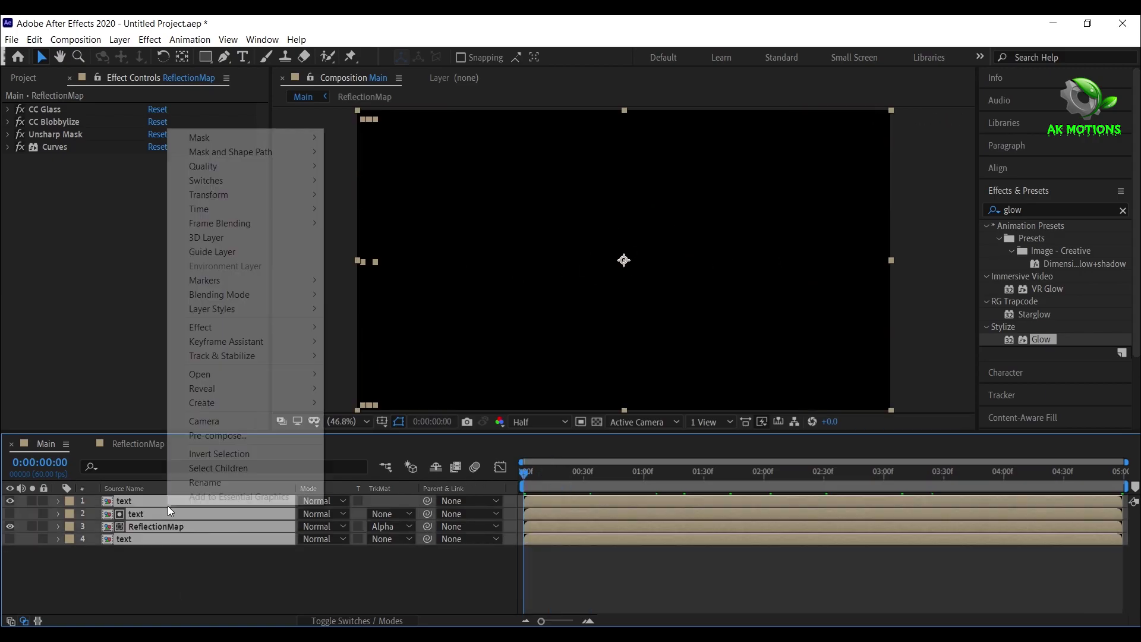
click(203, 442)
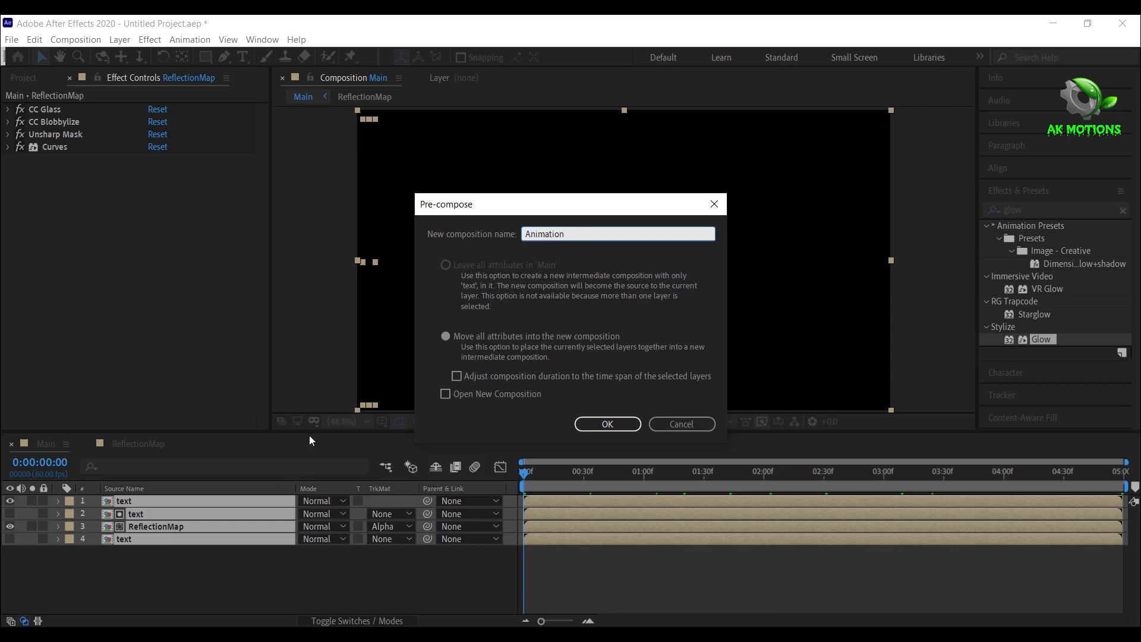
text(Animation)
click(450, 340)
click(595, 425)
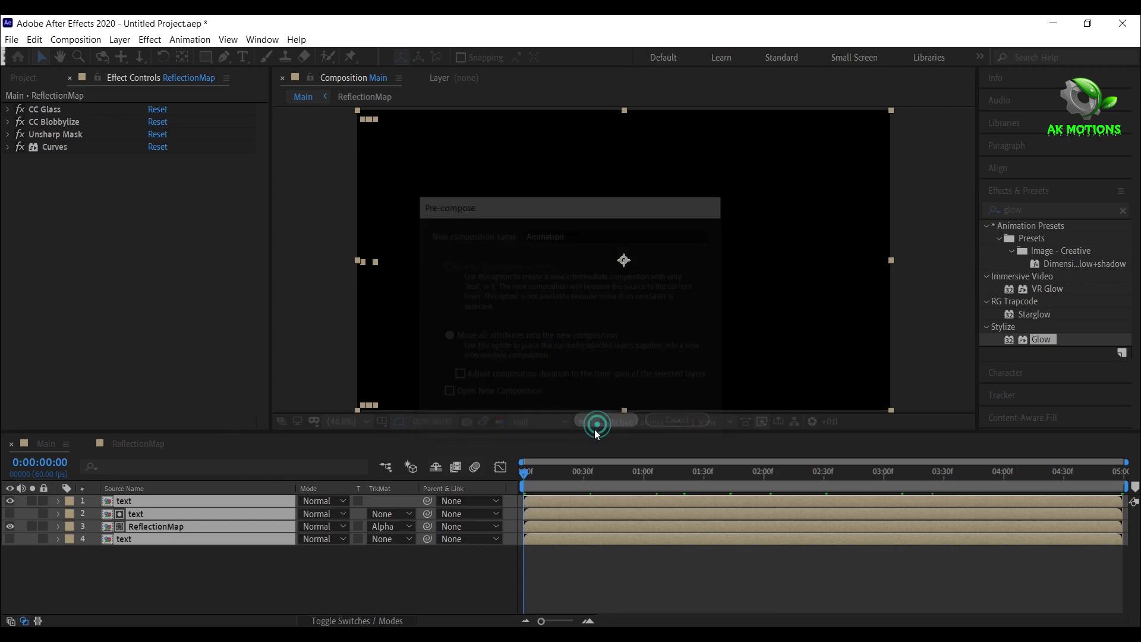
click(218, 597)
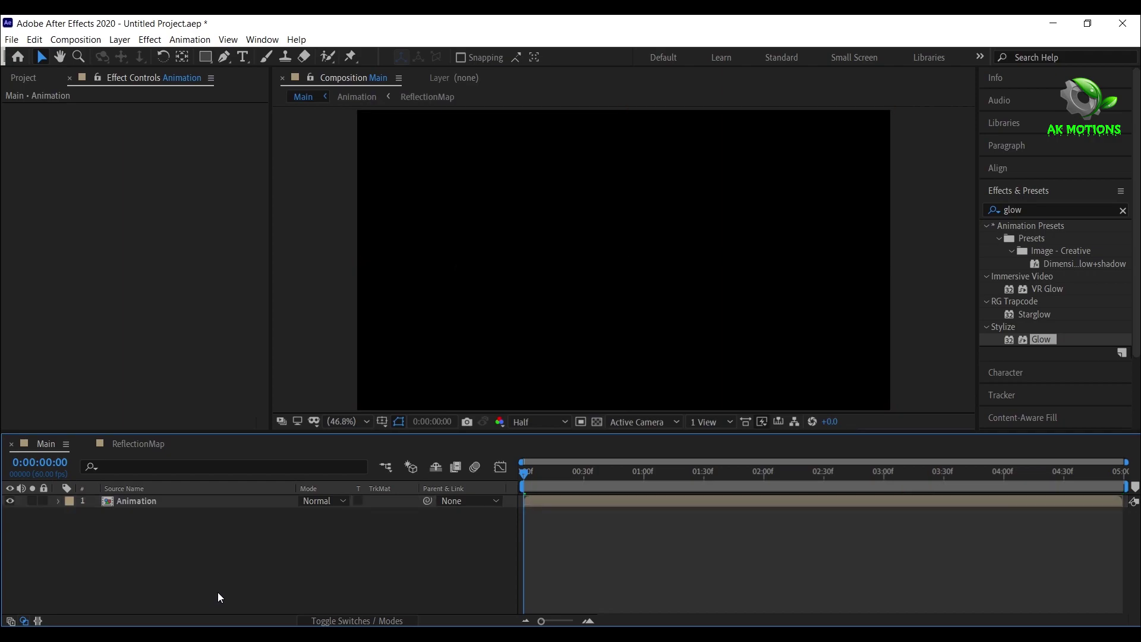
Create a black 1920×1080 solid layer named 'BG' in the Main comp
right_click(217, 594)
mouse_move(290, 455)
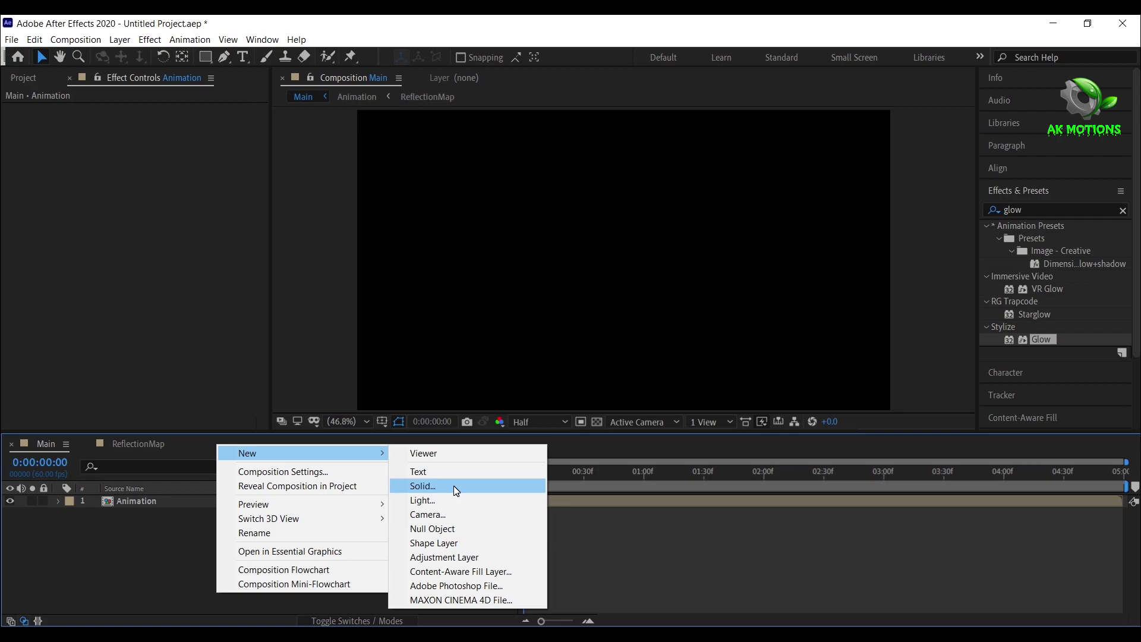
click(423, 486)
text(BG)
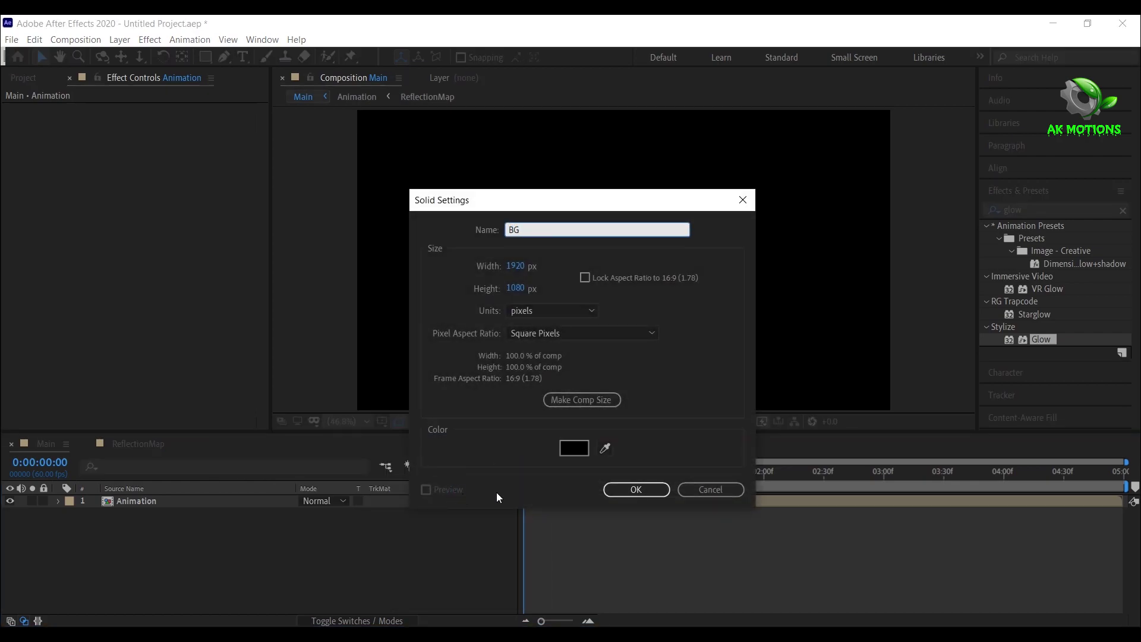
click(634, 489)
click(1037, 210)
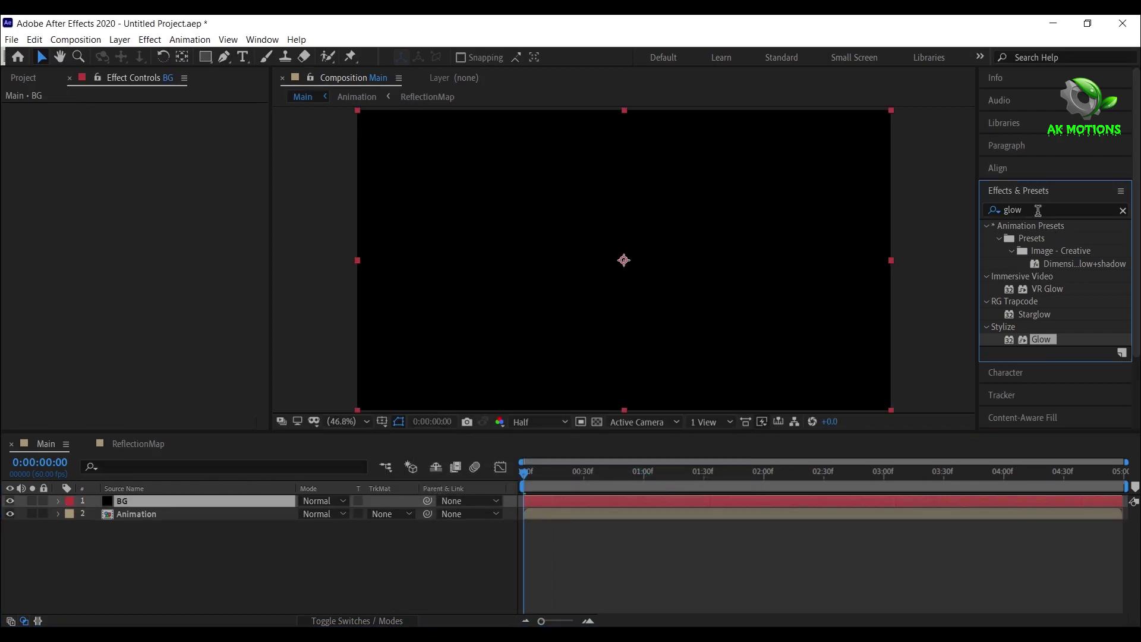
click(1038, 208)
Apply 4-Color Gradient to BG, move it beneath Animation, and set Colors 1 and 4 to black
text(4)
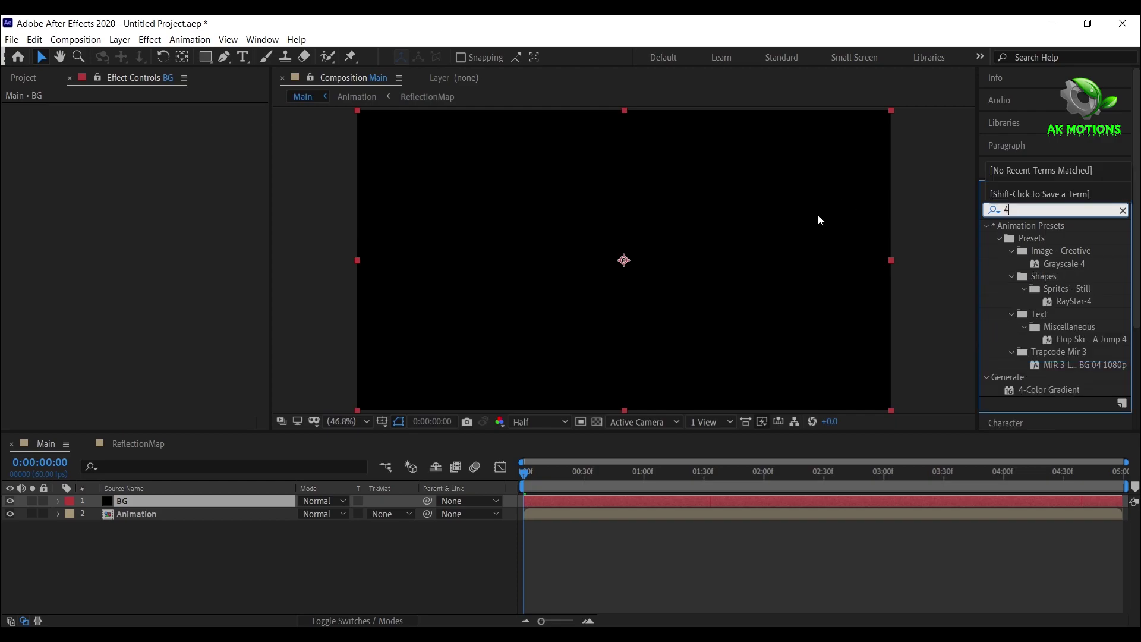
double_click(1067, 385)
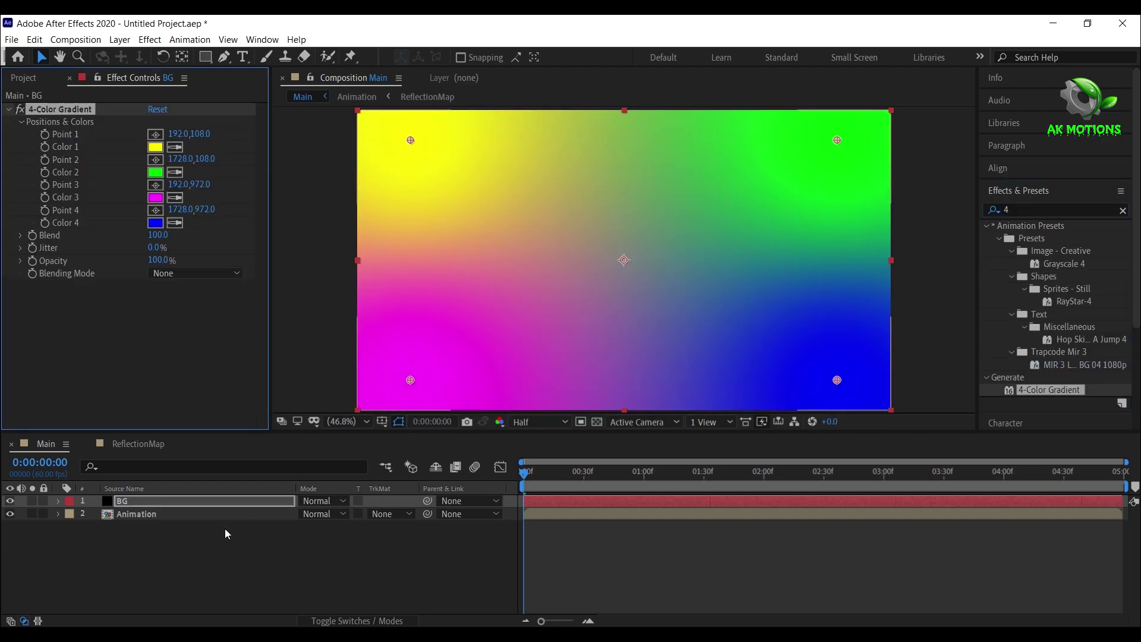
drag(181, 501, 183, 538)
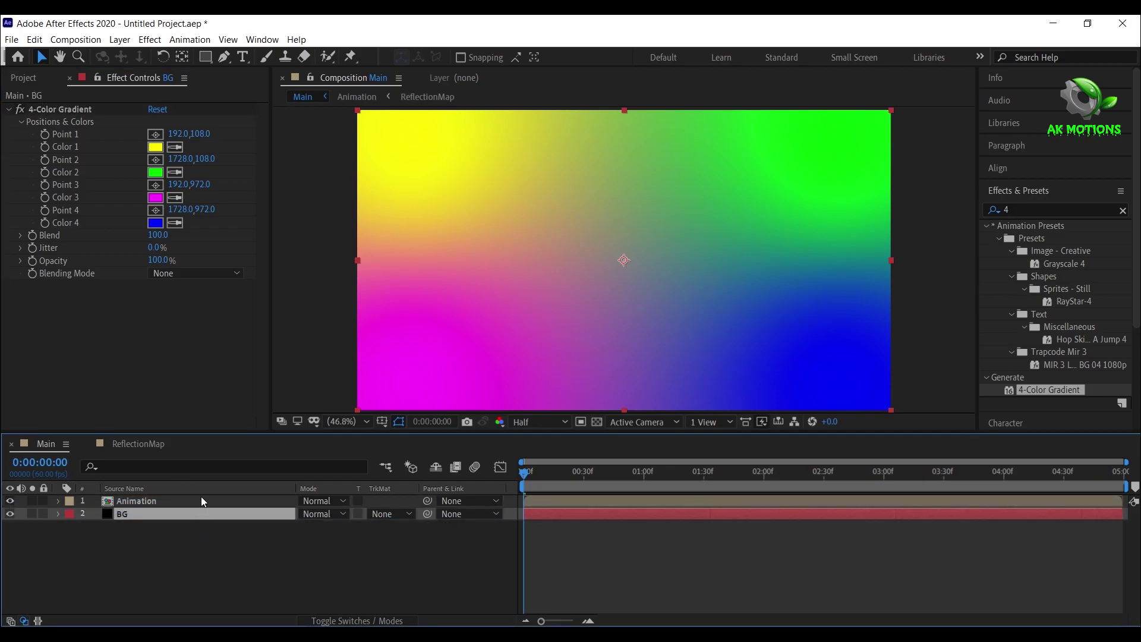
click(157, 146)
click(406, 450)
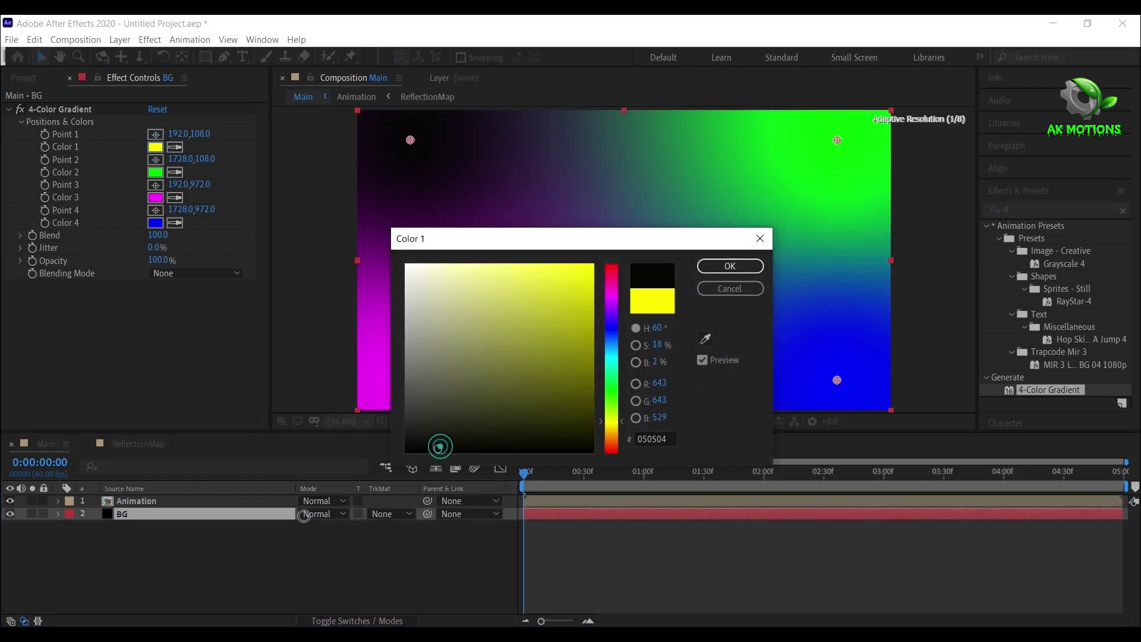
click(718, 264)
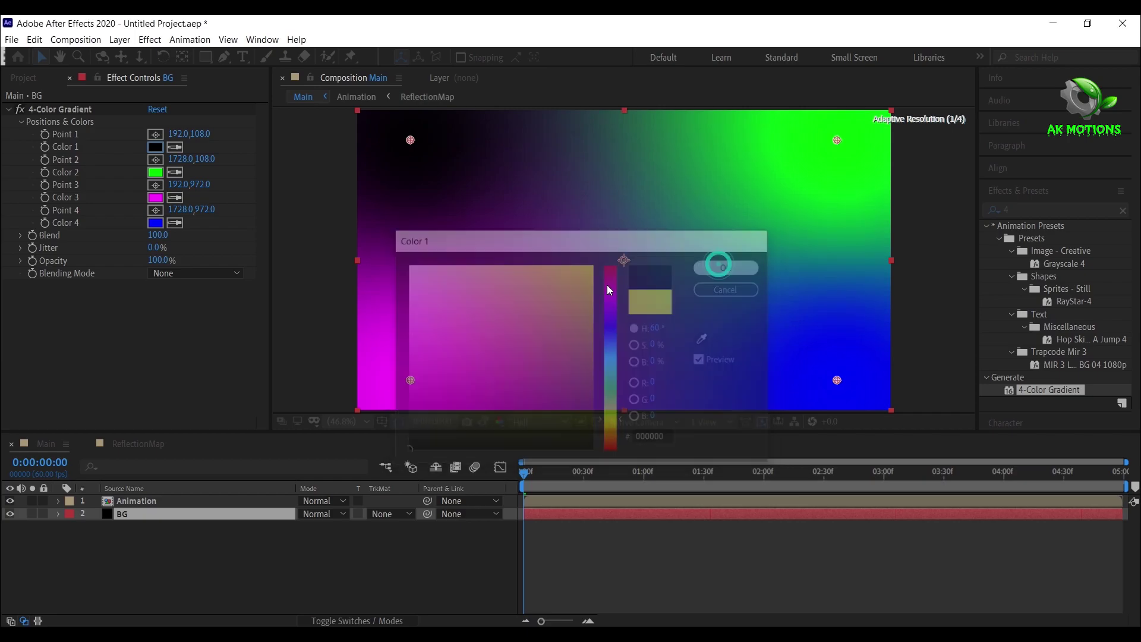
click(158, 224)
click(442, 445)
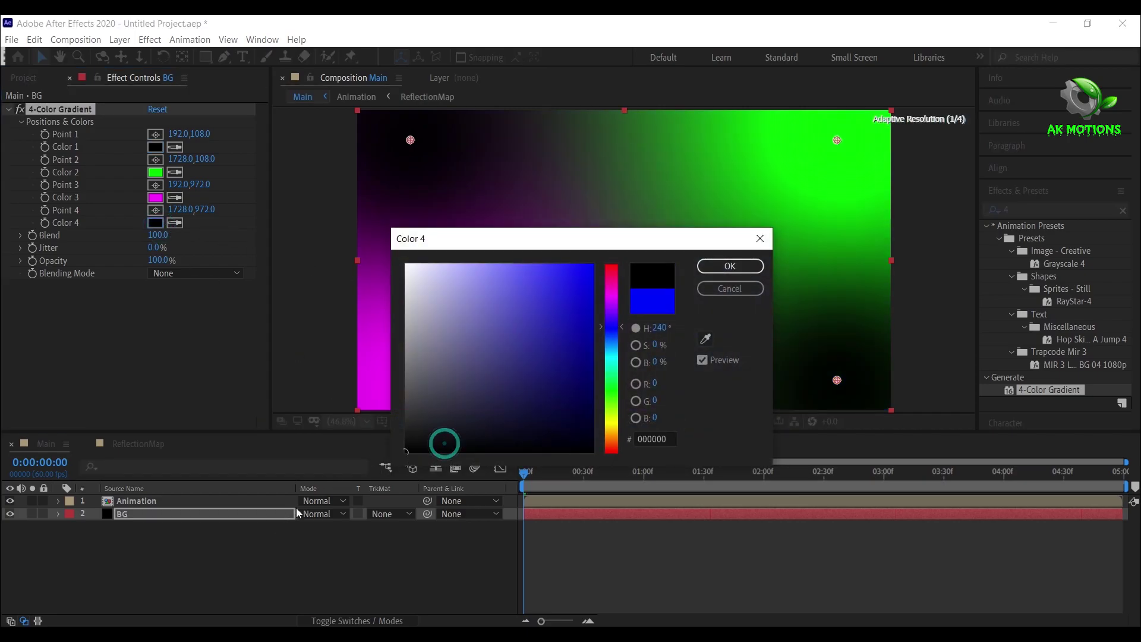
click(730, 265)
Darken gradient Color 2 to blue 010019 and Color 3 to purple 100210
click(155, 173)
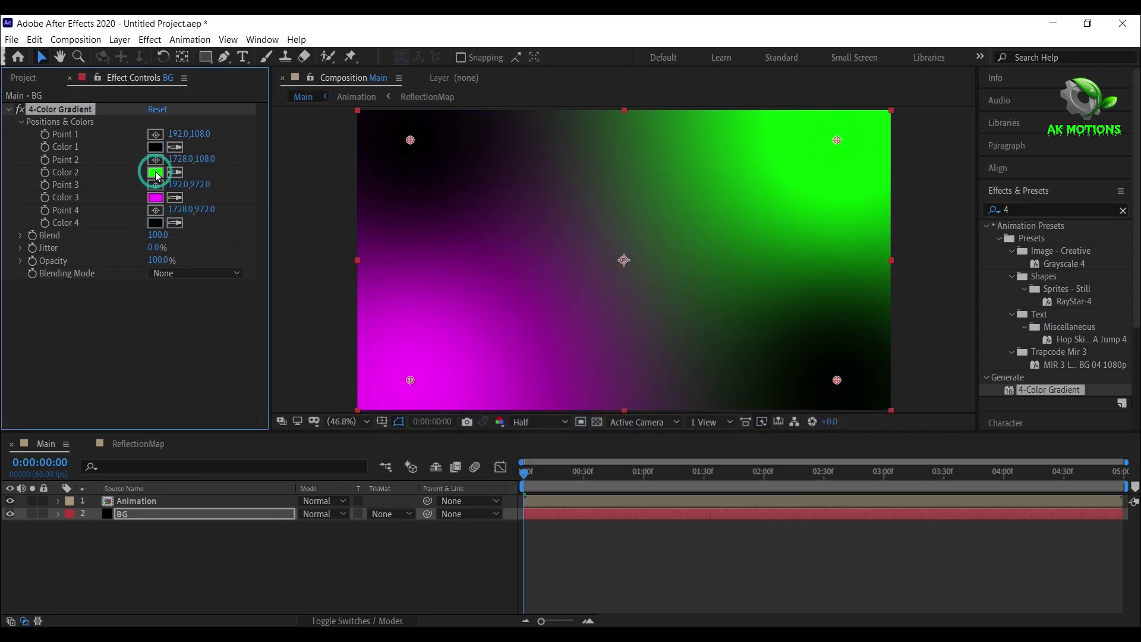
drag(623, 388, 622, 325)
drag(587, 436, 600, 433)
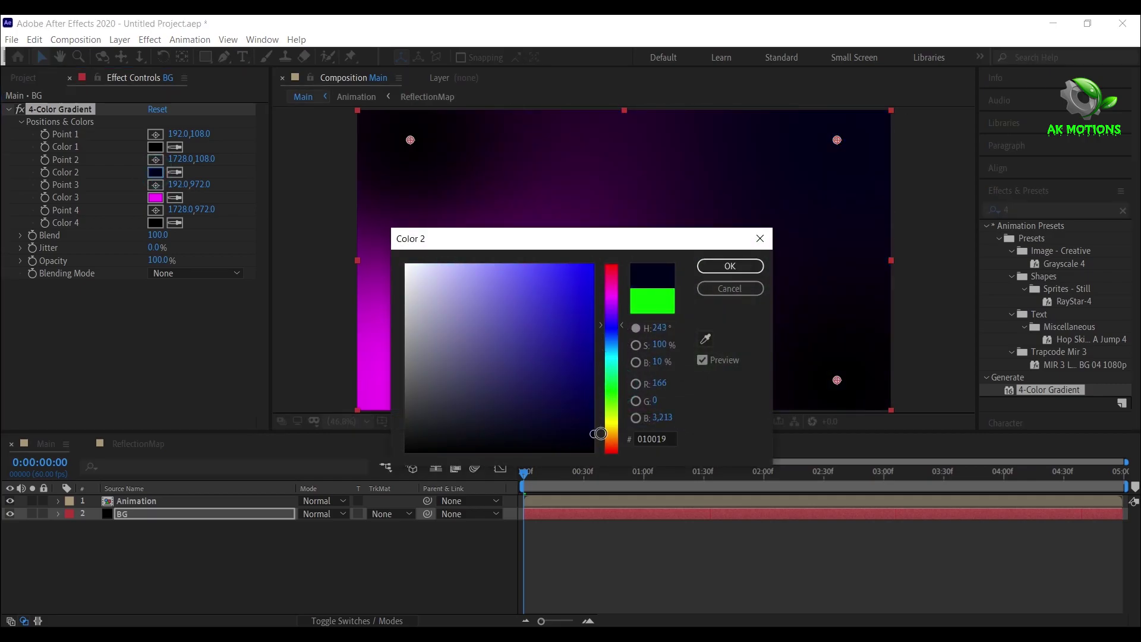
click(714, 265)
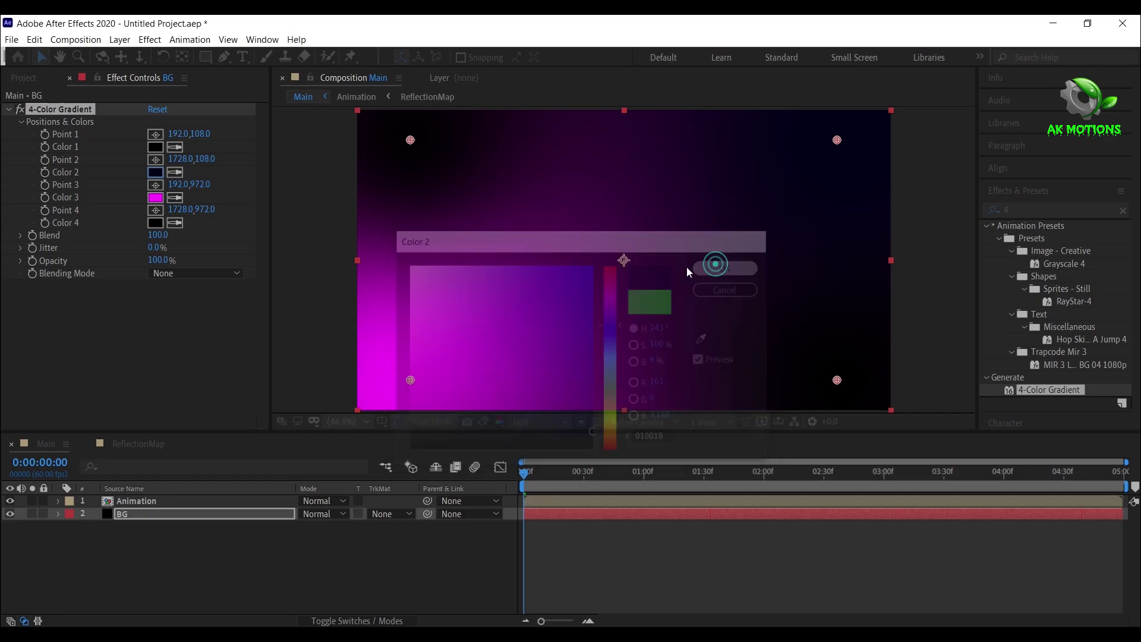
click(155, 197)
drag(577, 430, 594, 434)
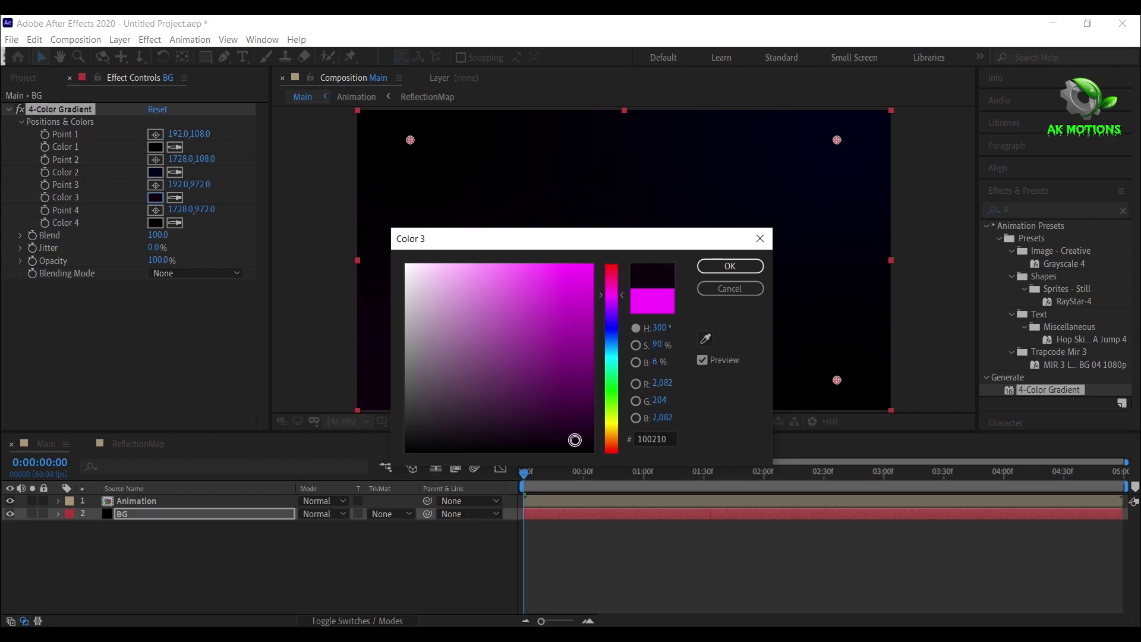
click(730, 266)
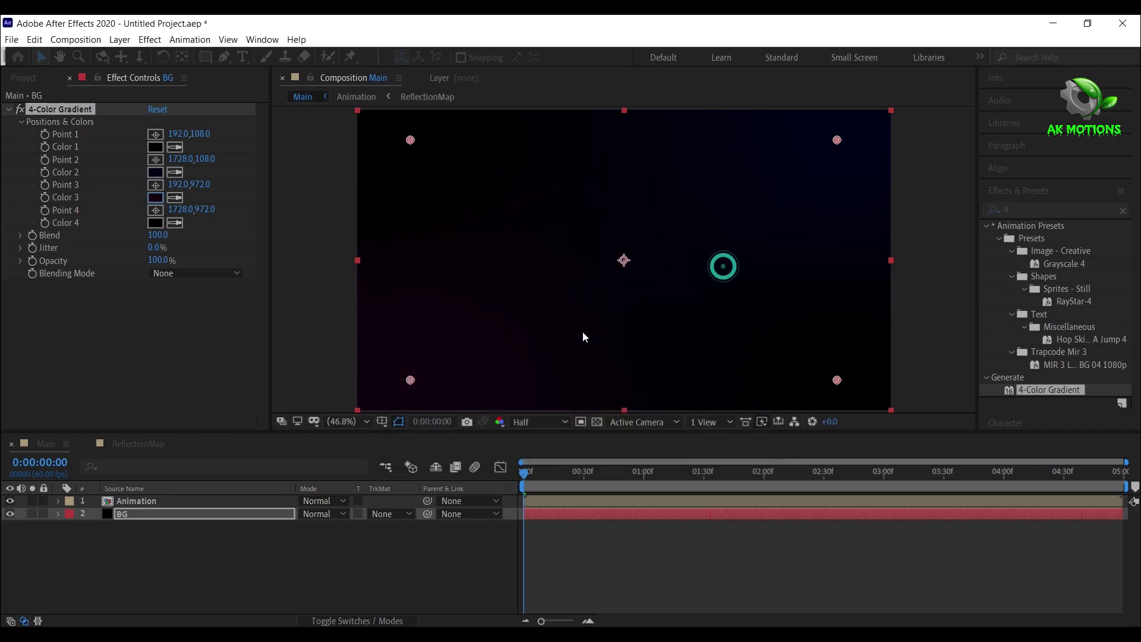
click(156, 198)
click(310, 581)
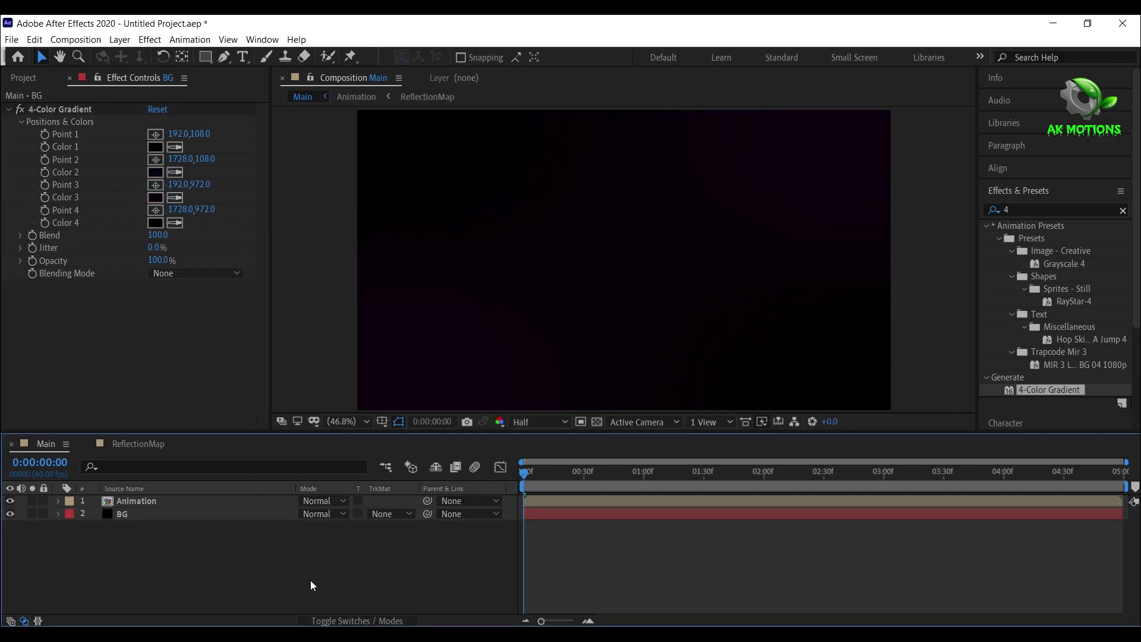
Add Particles_08.mp4 to Main above BG and scale it with Fit to Comp
click(25, 77)
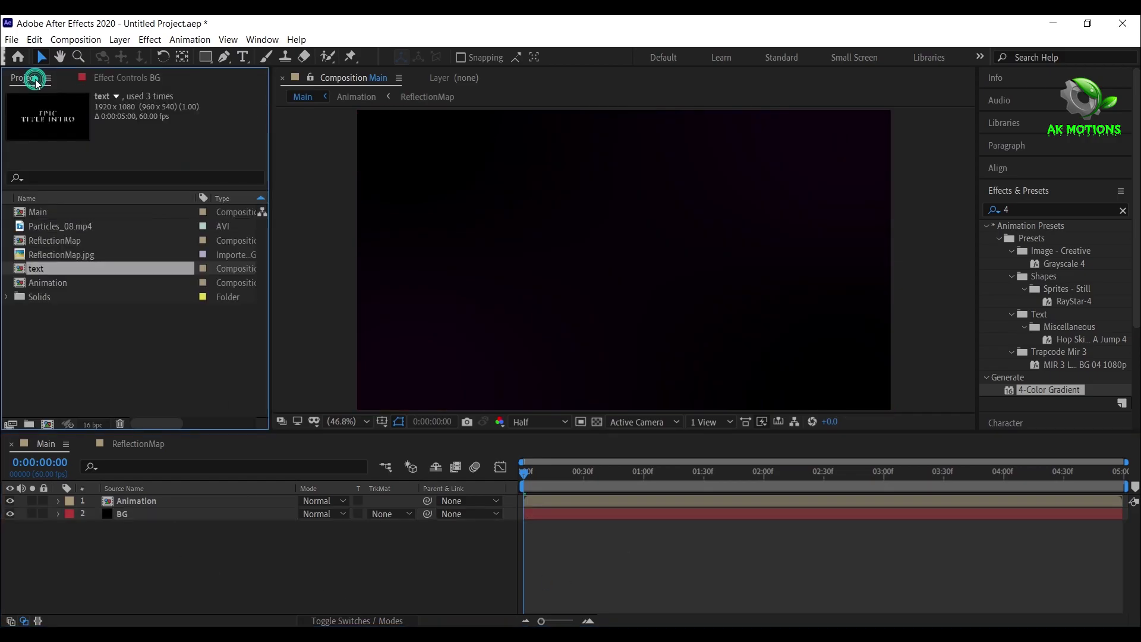
drag(59, 240, 174, 508)
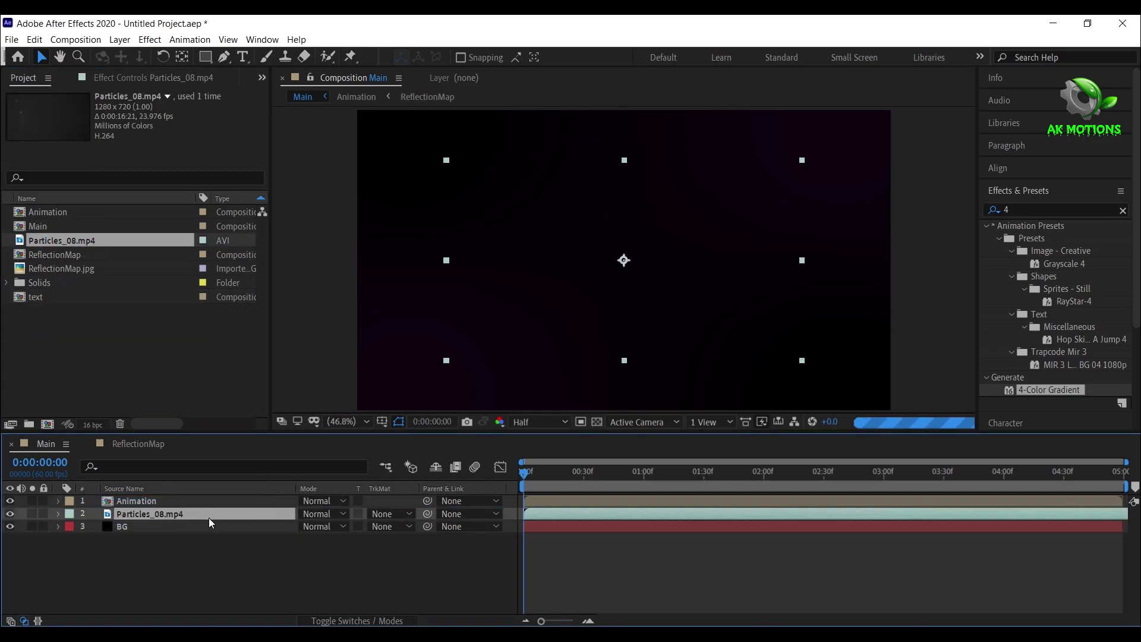
right_click(201, 512)
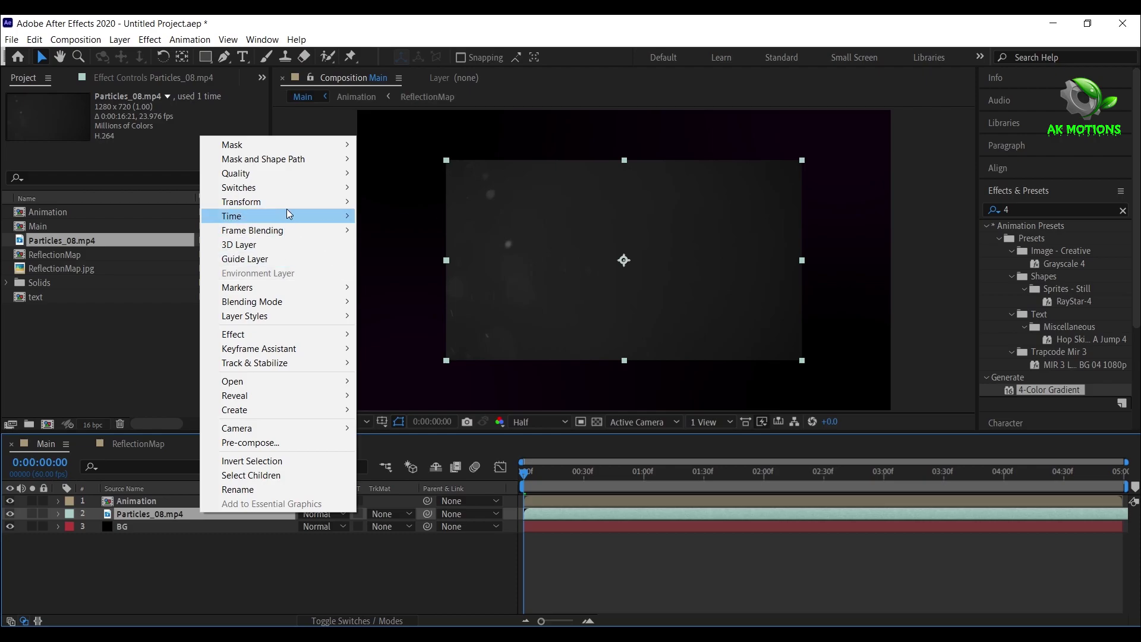
mouse_move(289, 201)
click(456, 370)
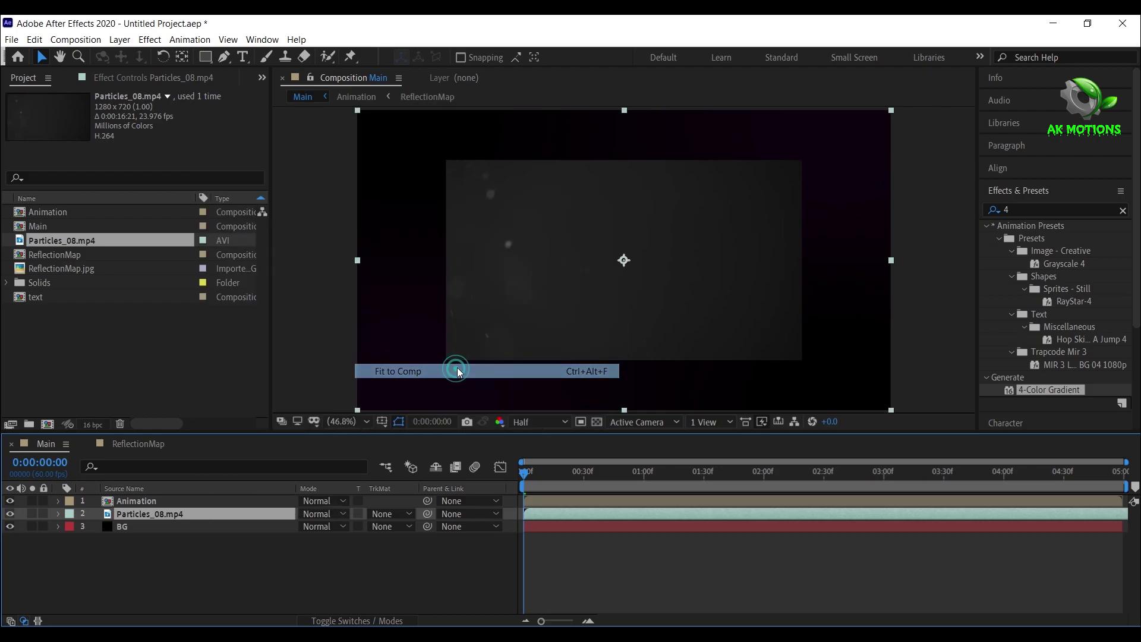
click(1043, 207)
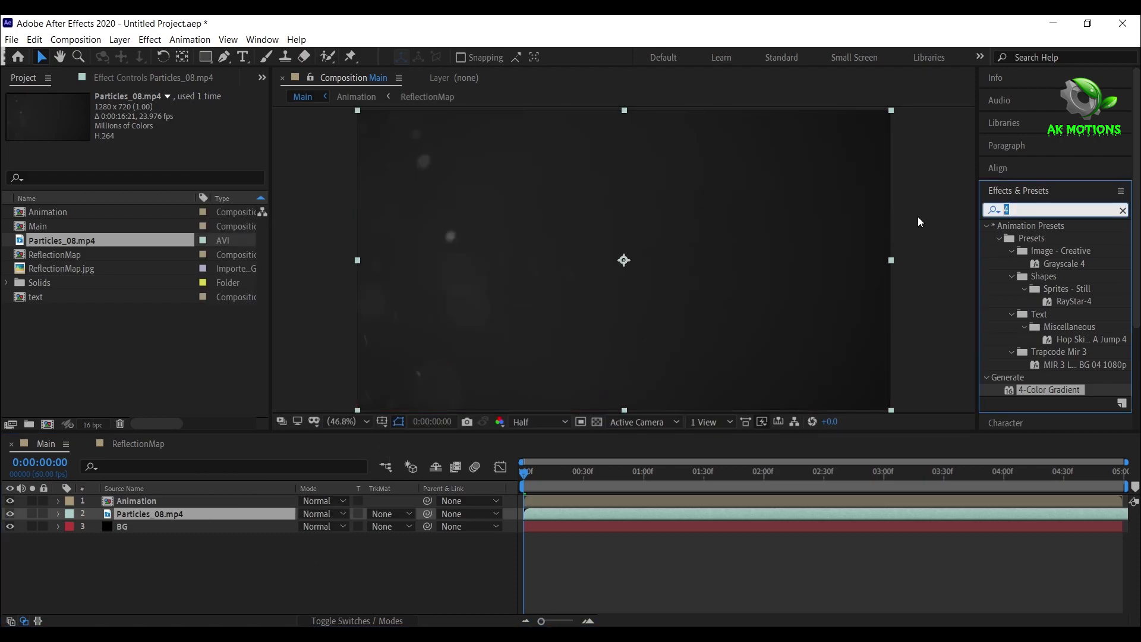
Apply Curves to Particles_08.mp4, set its mode to Screen, and pull the curve down to darken it
text(cur)
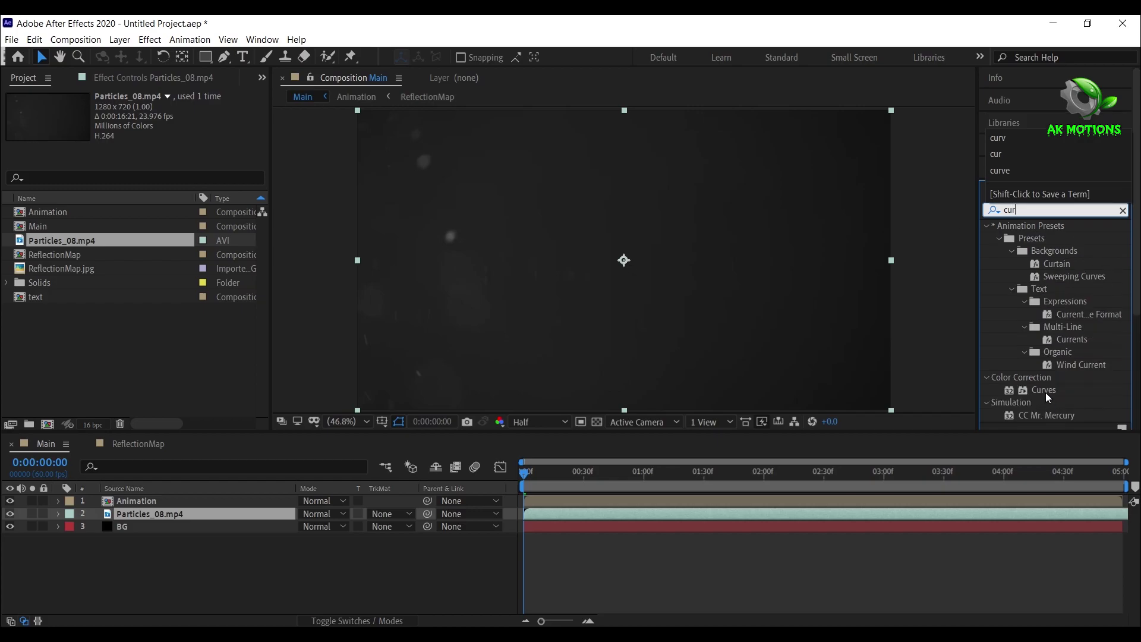
double_click(1045, 392)
click(339, 518)
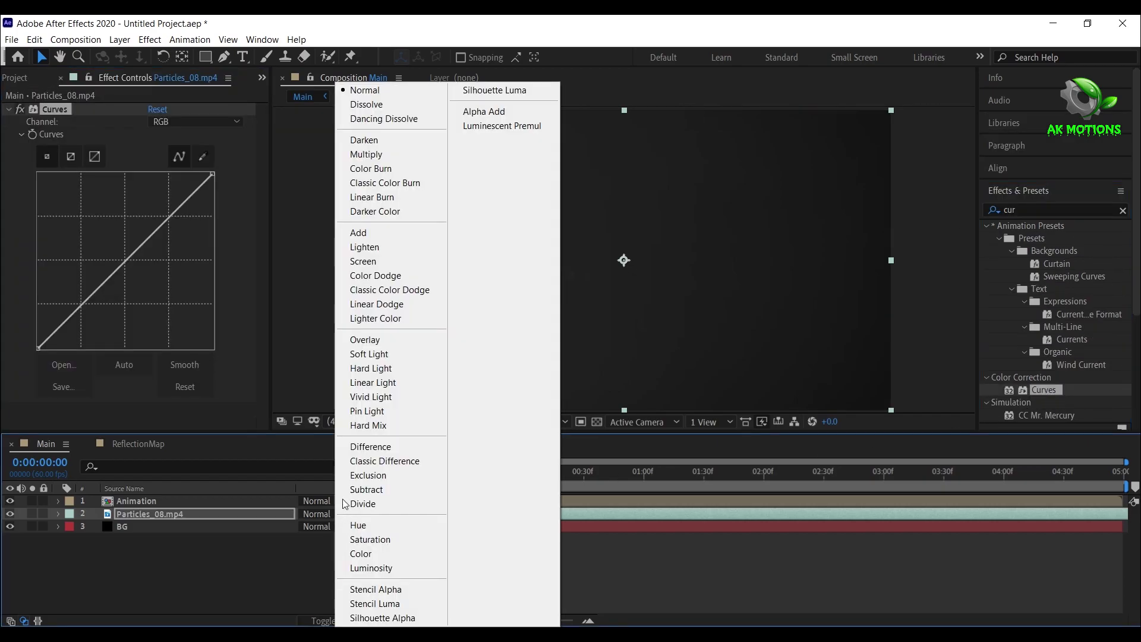
click(384, 261)
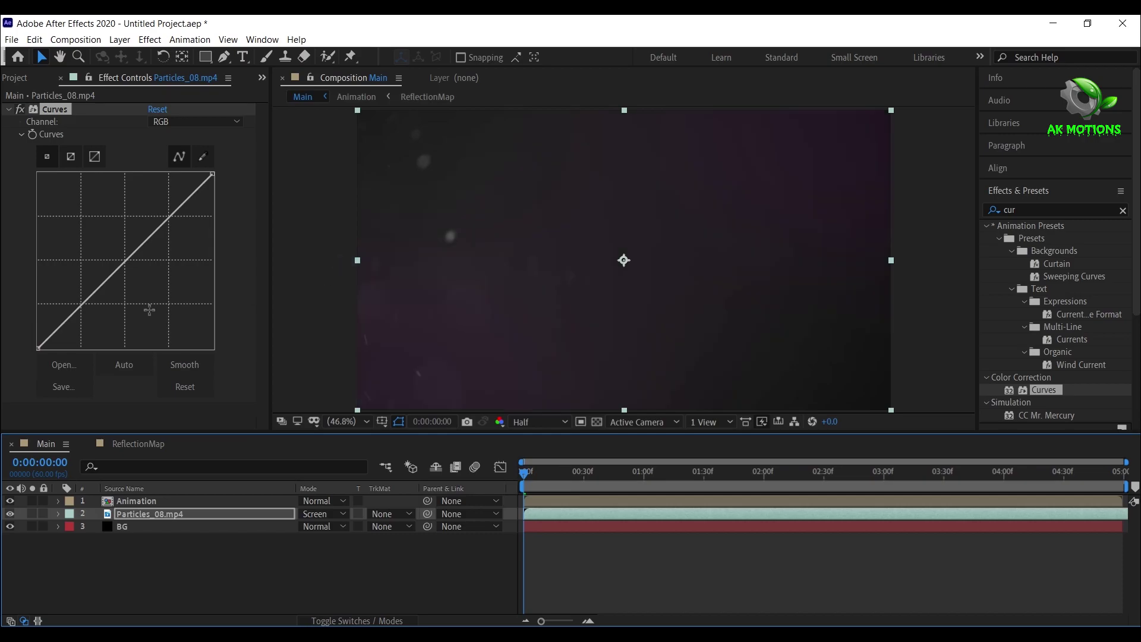
drag(118, 322, 127, 324)
click(12, 109)
click(206, 538)
key(F4)
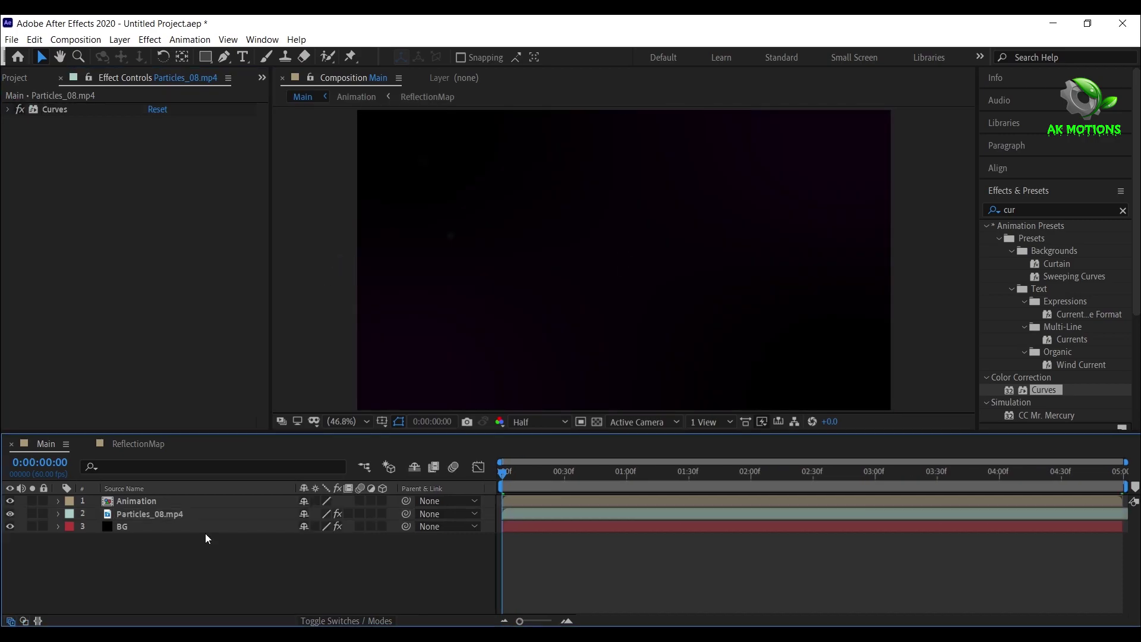
right_click(165, 580)
Add a null object, make it and Animation 3D, and parent Animation to Null 2
mouse_move(229, 439)
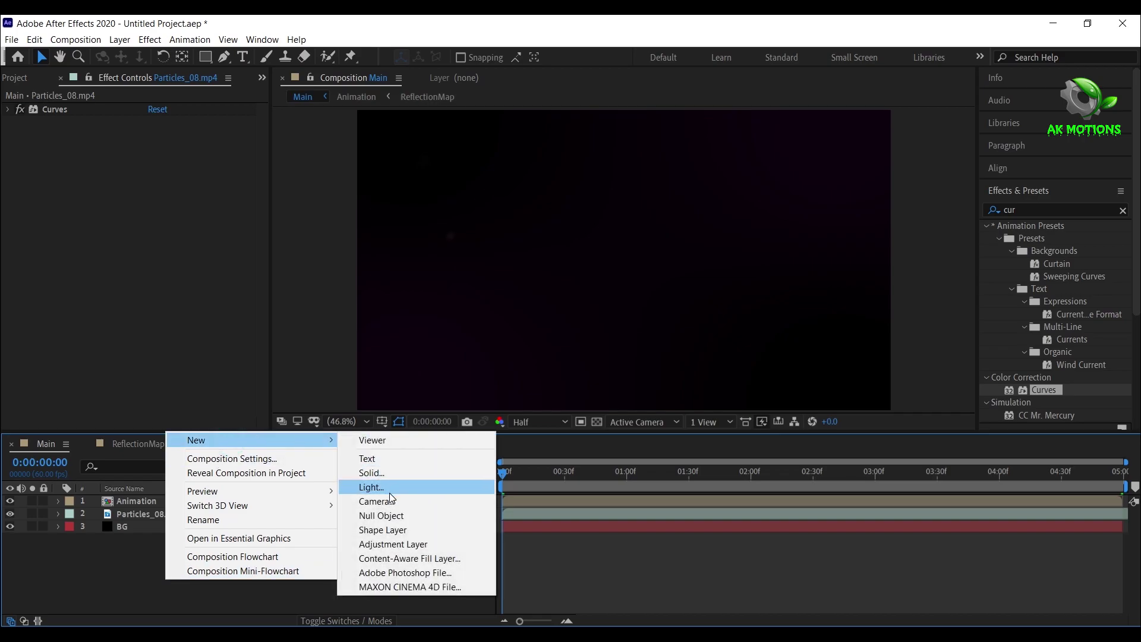
click(406, 515)
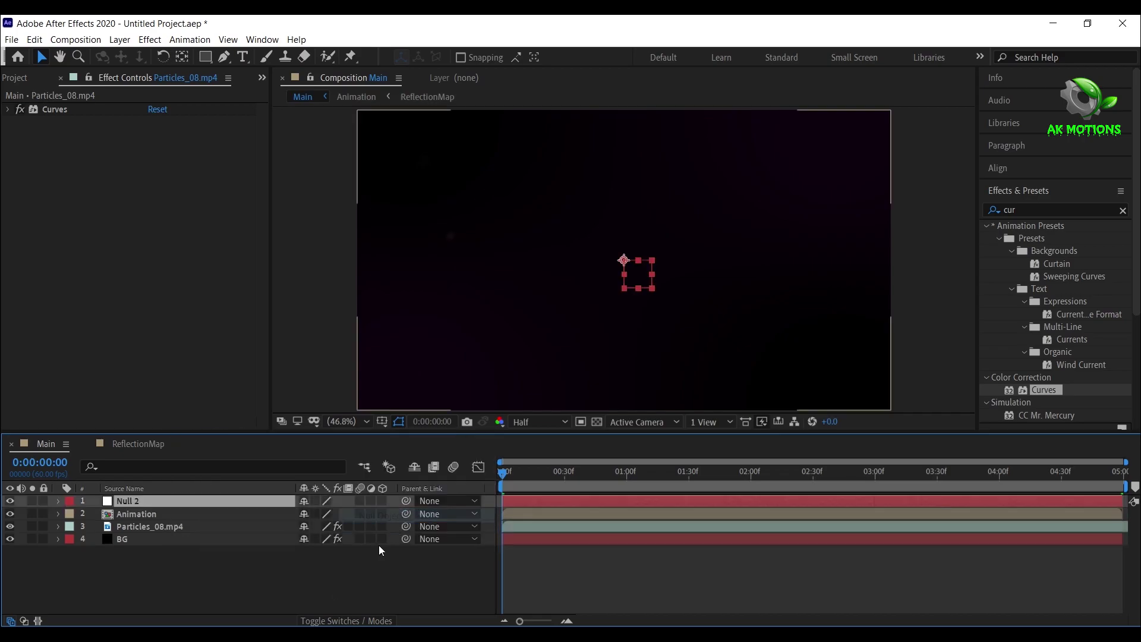
drag(382, 501, 382, 513)
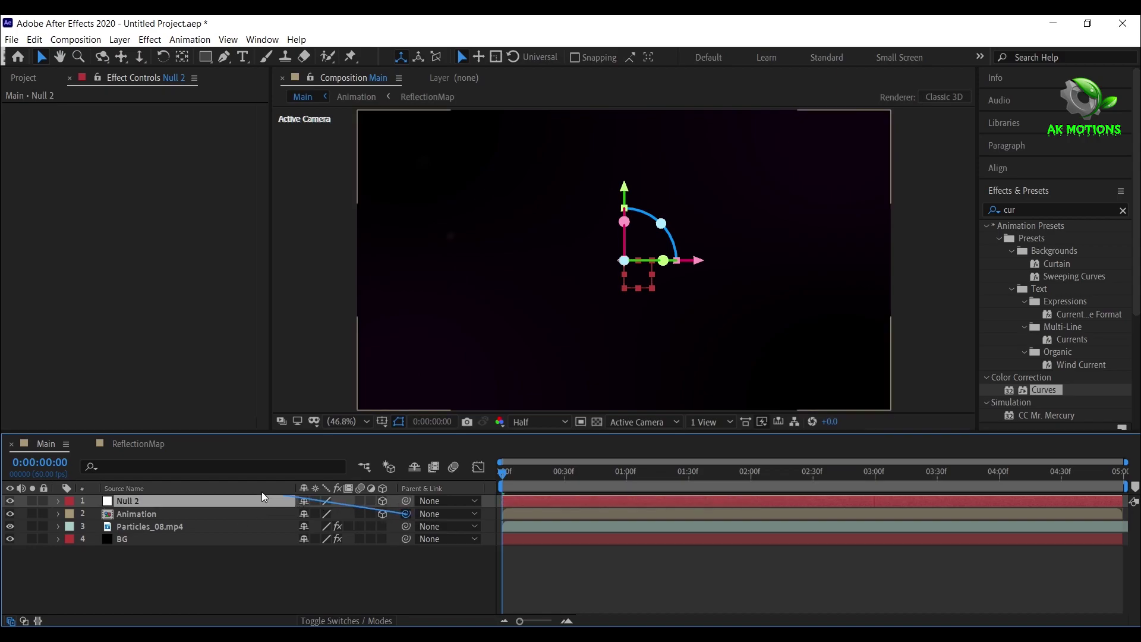
drag(261, 497, 262, 503)
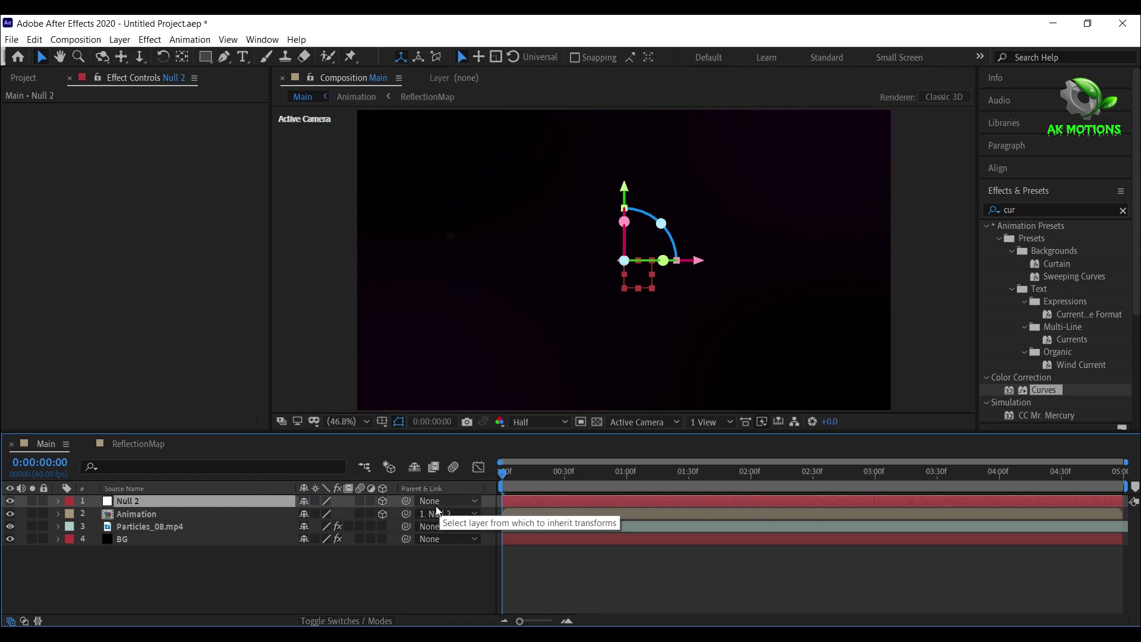
Keyframe Null 2's Position, setting Z to -472 at the last frame
key(alt+shift+p)
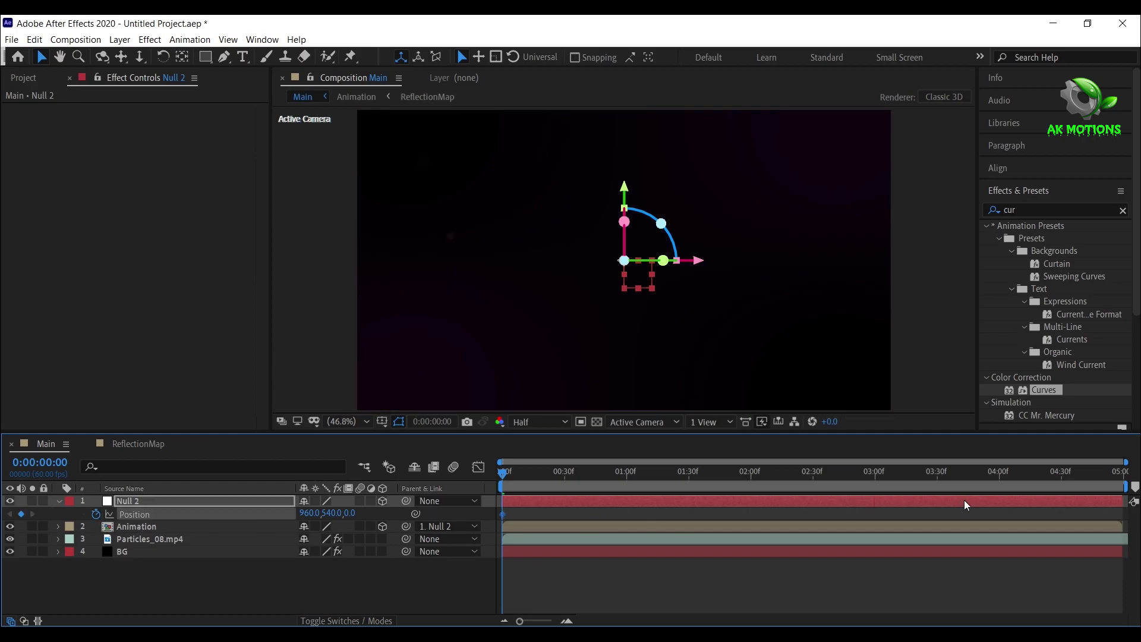
key(End)
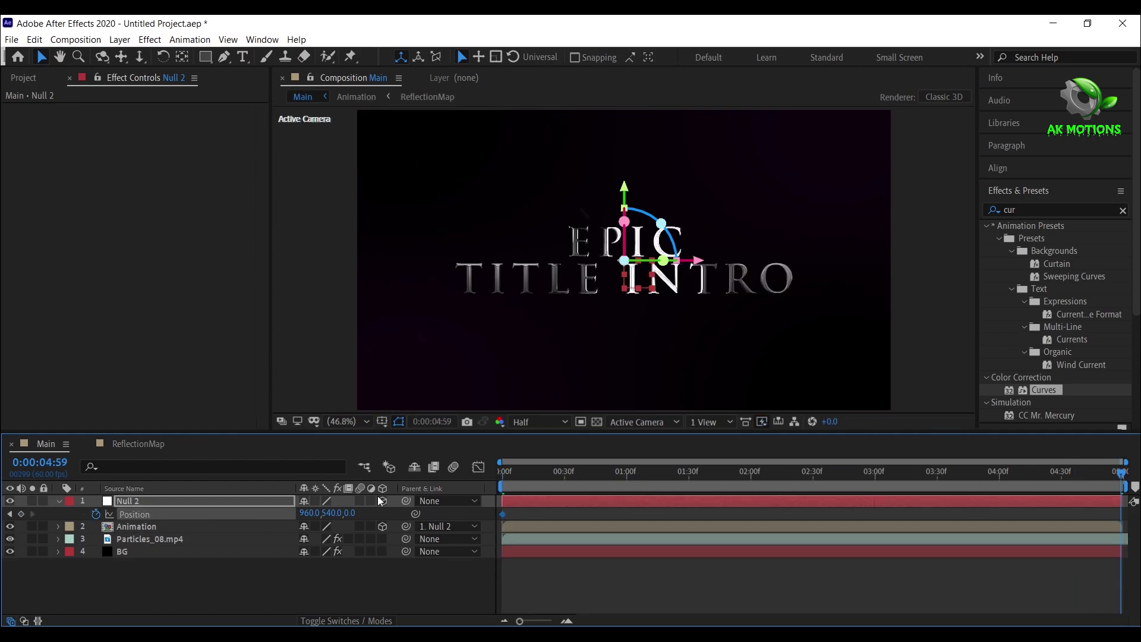
drag(306, 514, 7, 514)
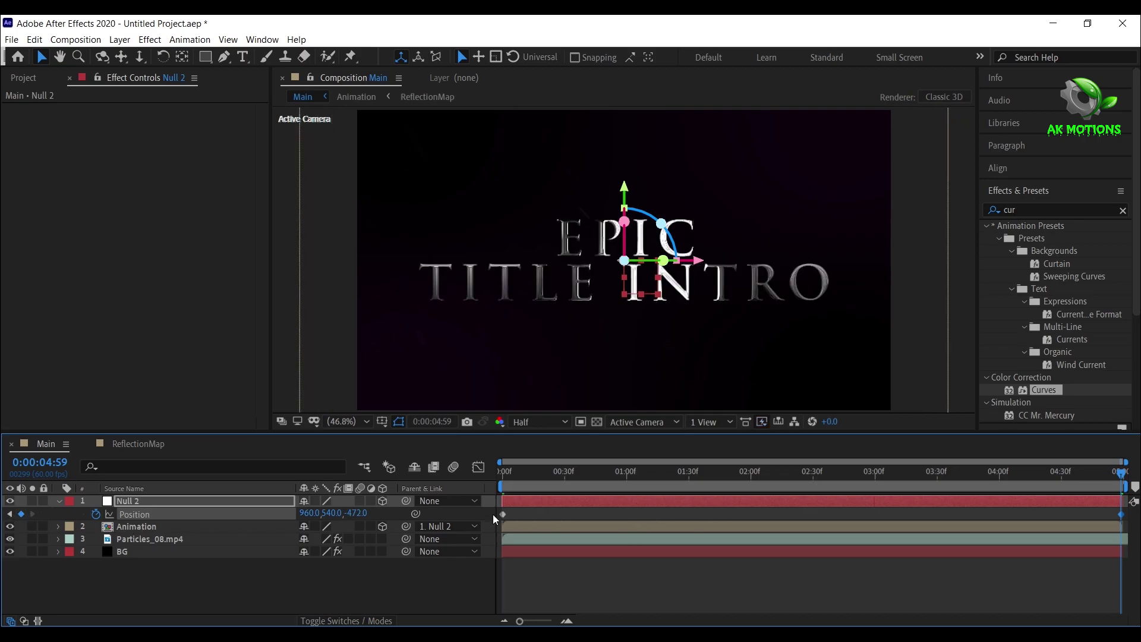
drag(494, 515, 1129, 515)
Easy Ease Null 2's Position keyframes and stretch the end keyframe's influence to 100% in the speed graph
right_click(500, 513)
mouse_move(558, 503)
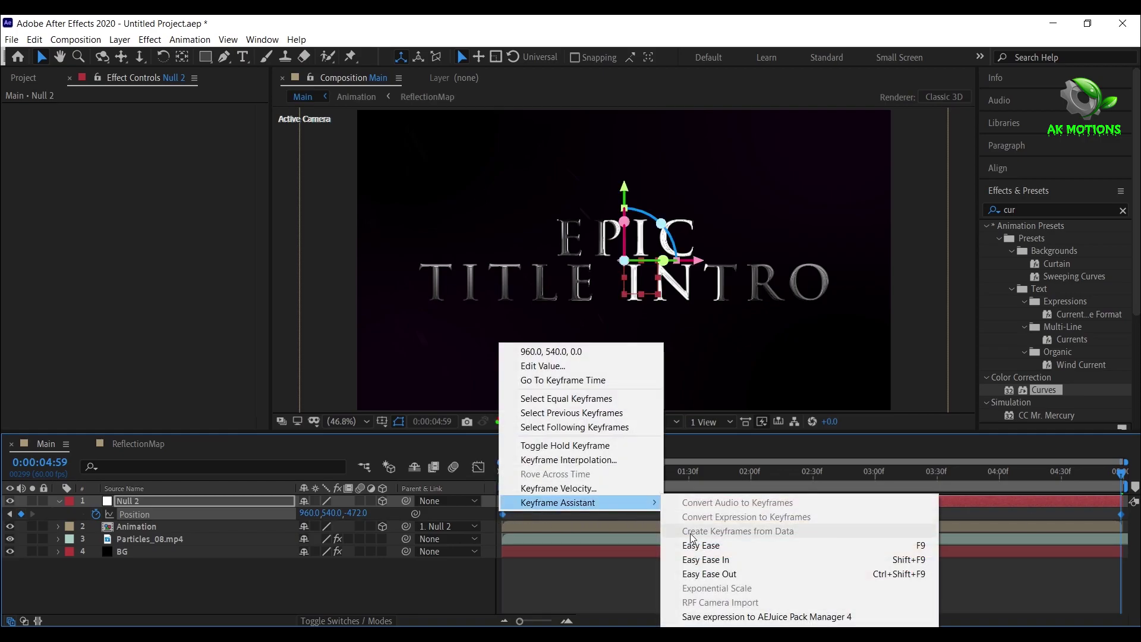
click(695, 545)
click(478, 466)
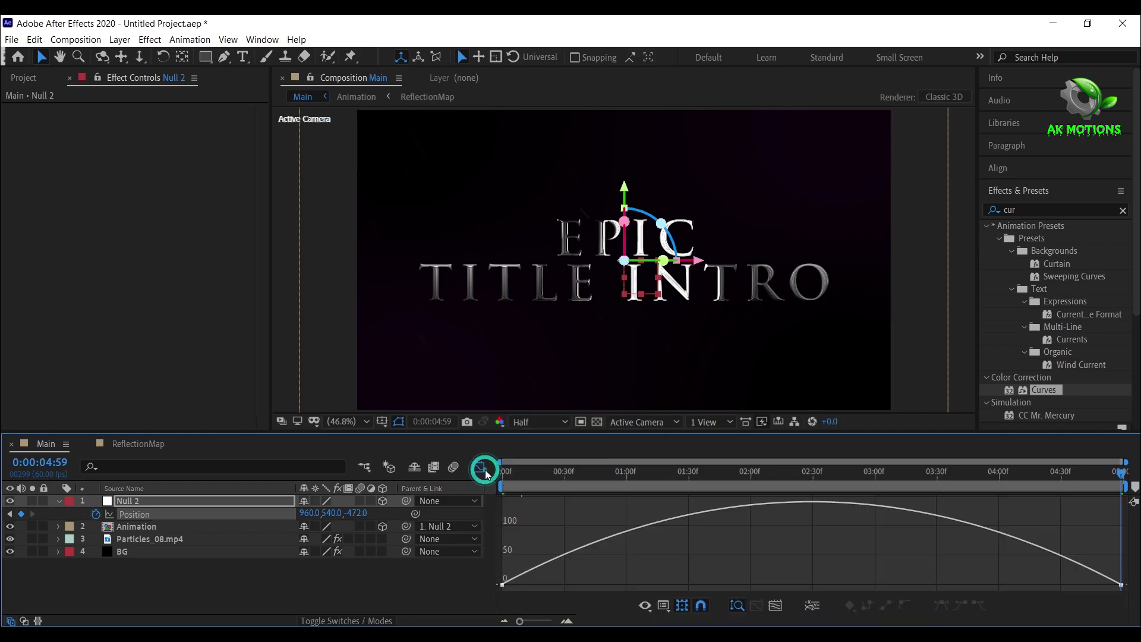
drag(1013, 530, 1128, 591)
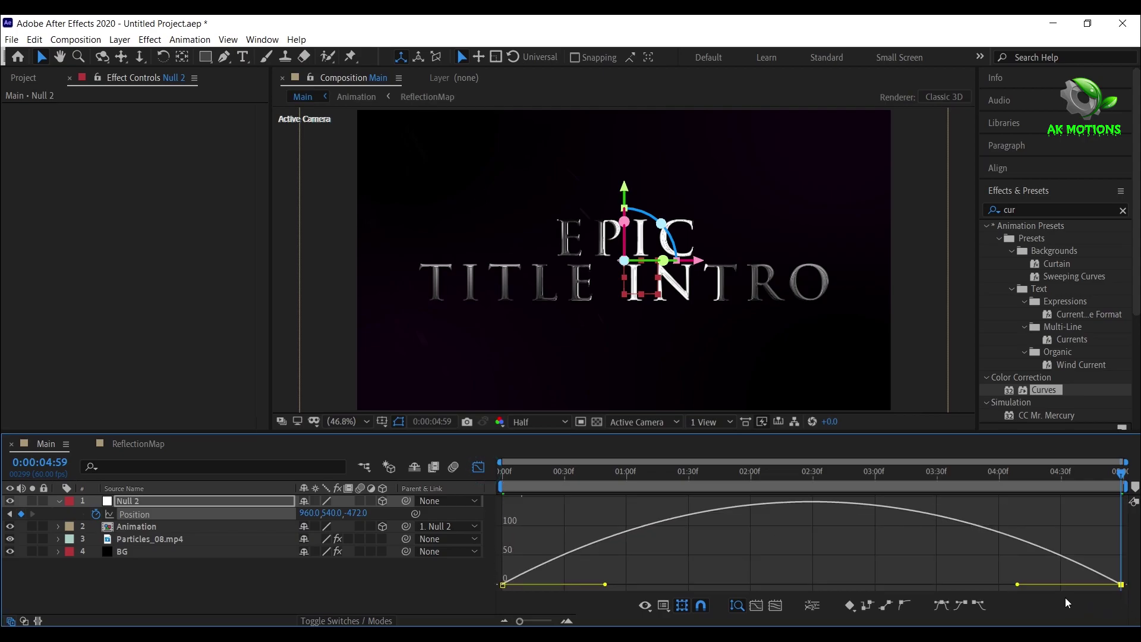
drag(1018, 585, 447, 591)
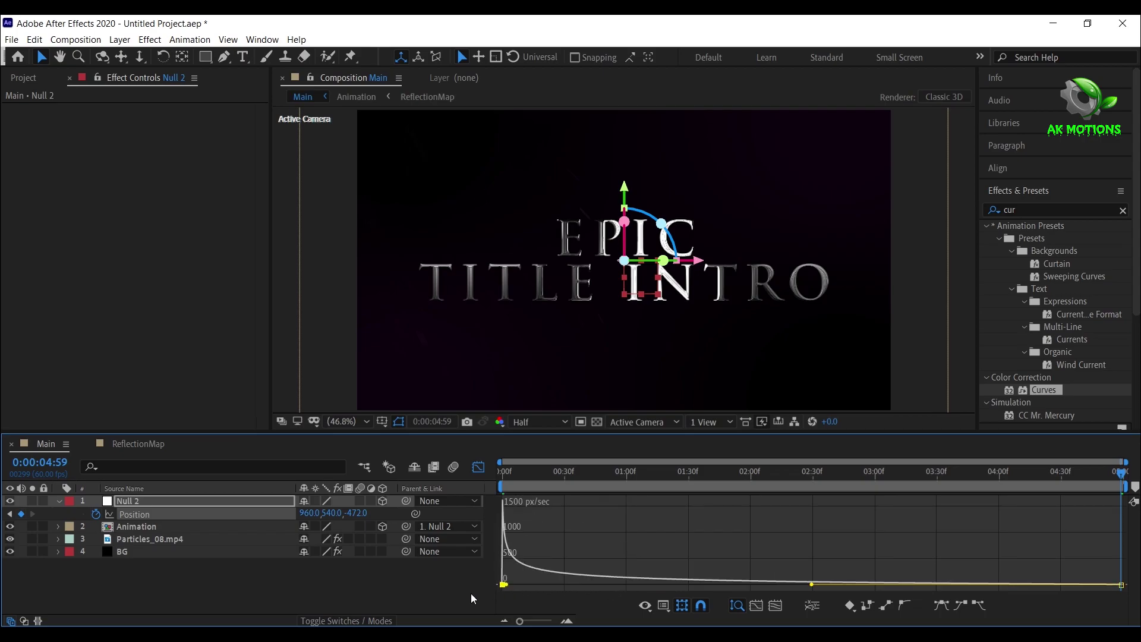
click(480, 468)
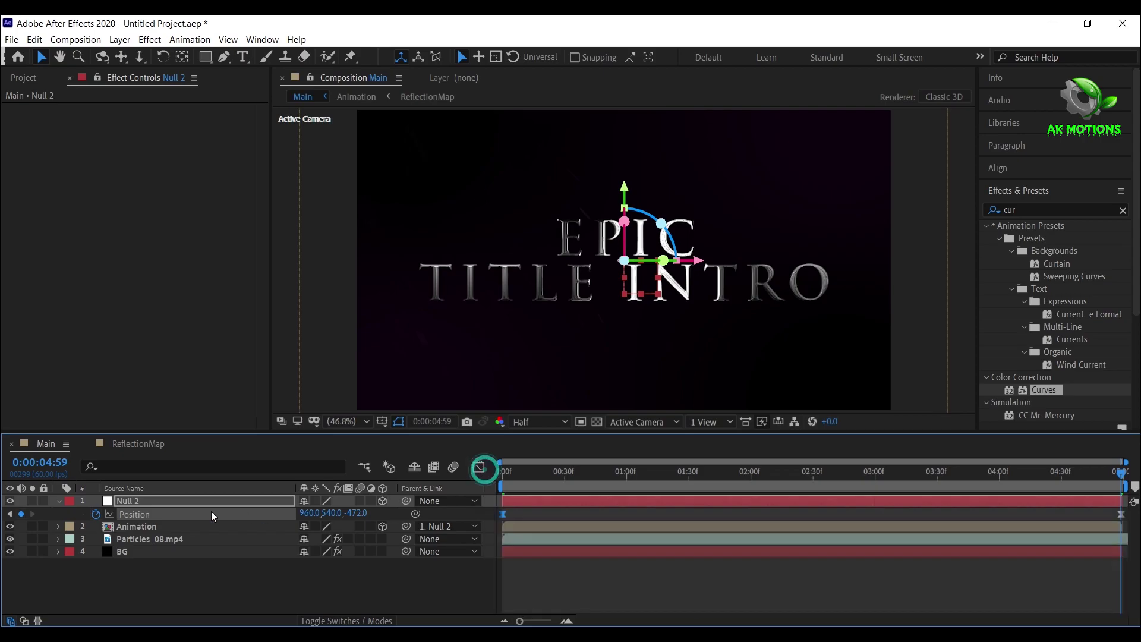
click(58, 502)
click(173, 575)
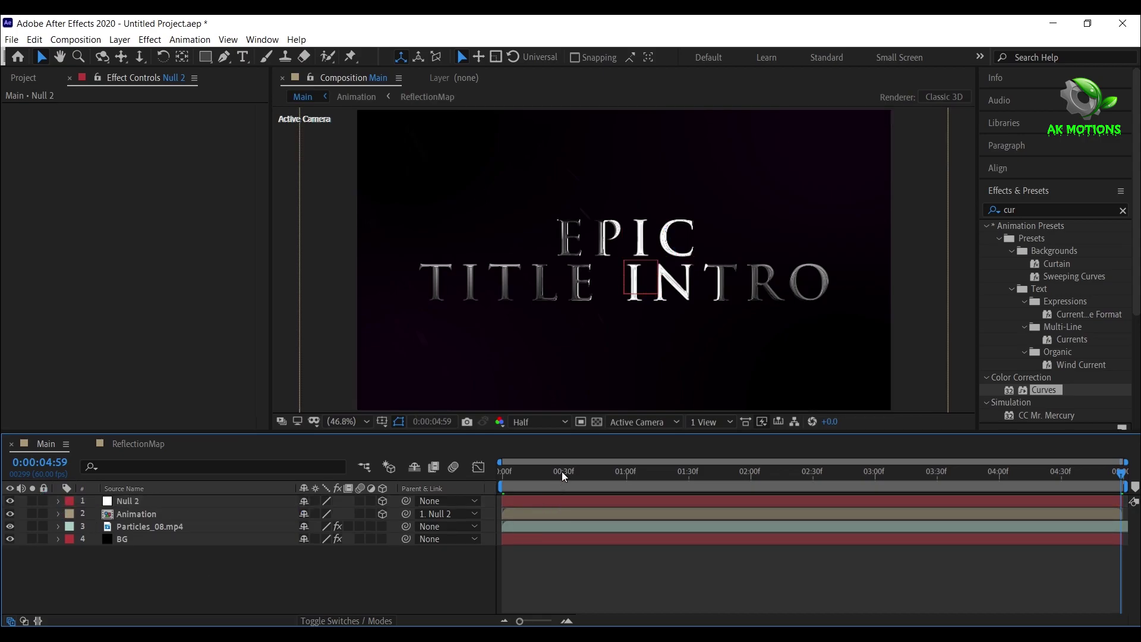
drag(562, 471, 479, 481)
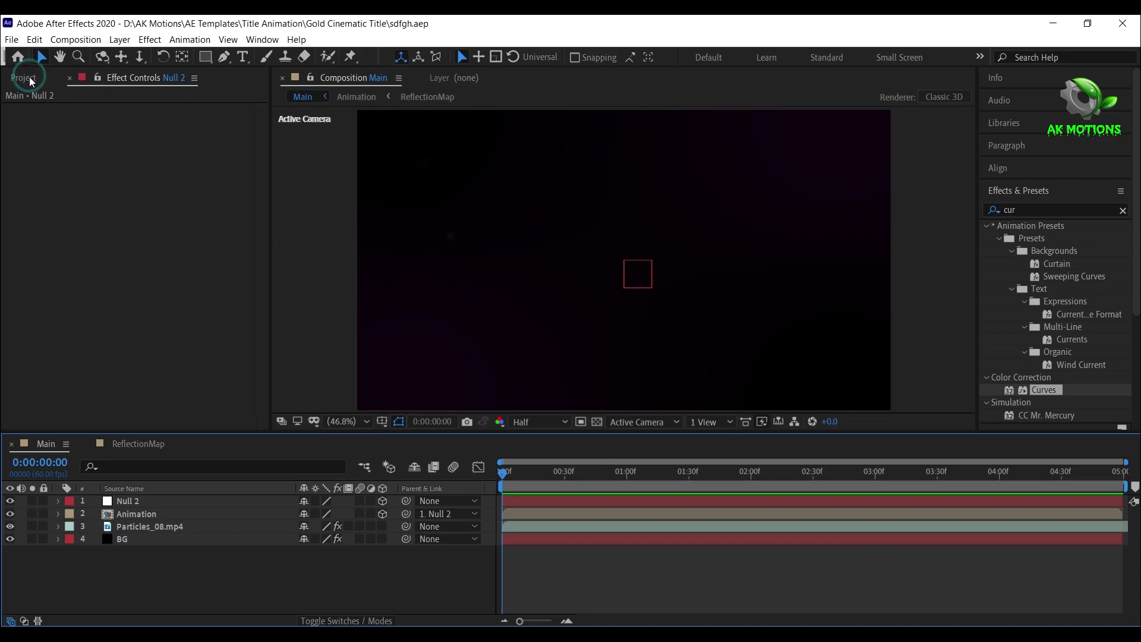
click(30, 76)
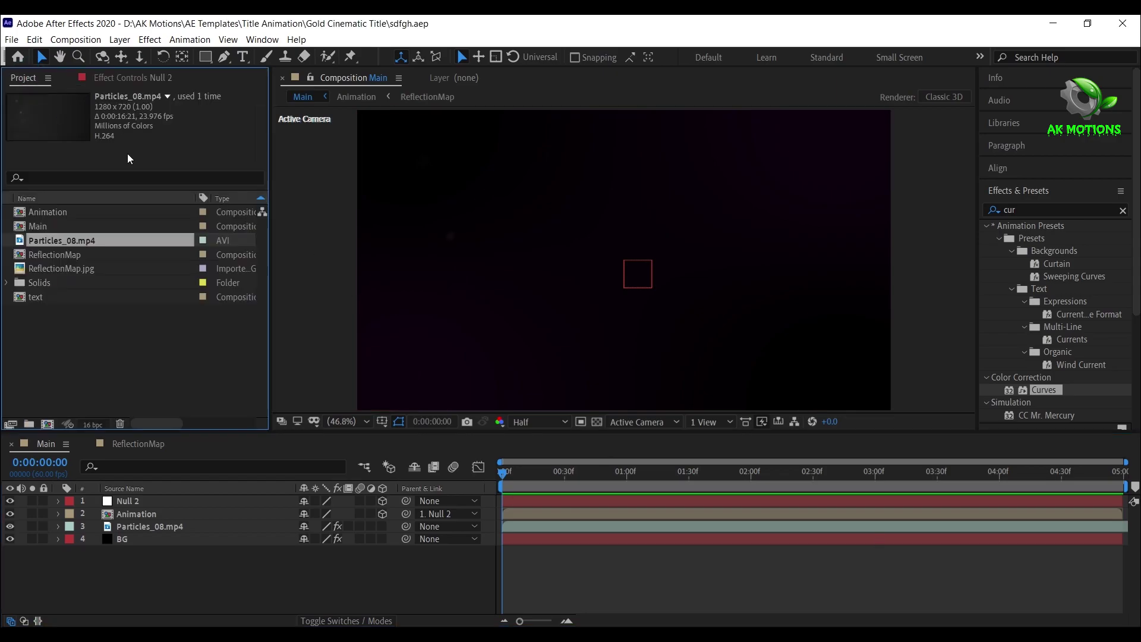
click(565, 470)
key(Home)
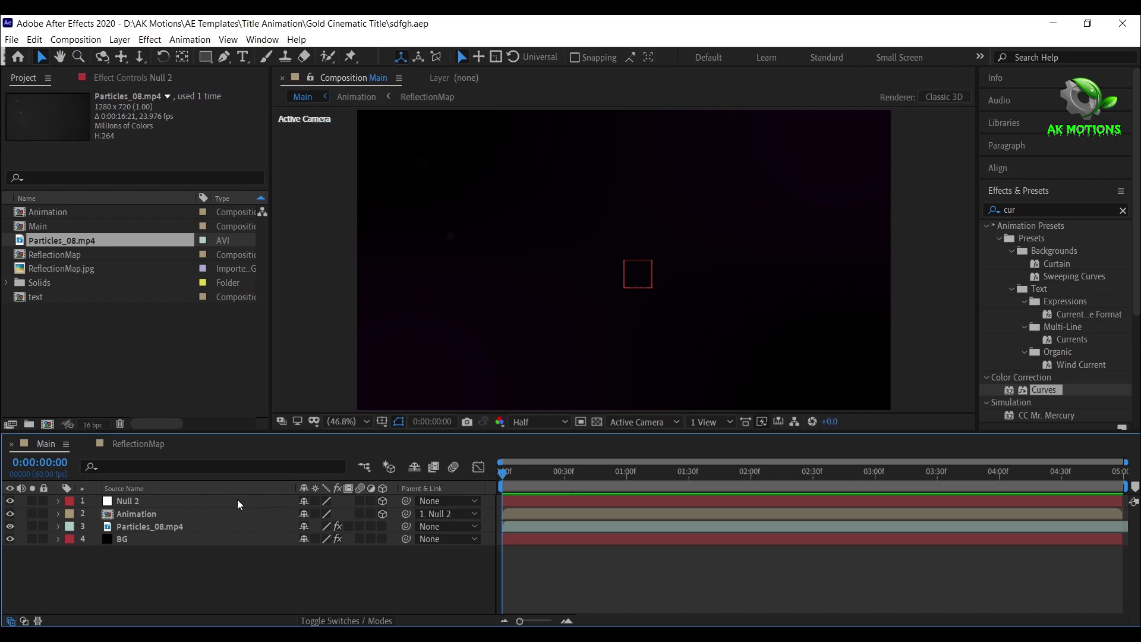
key(space)
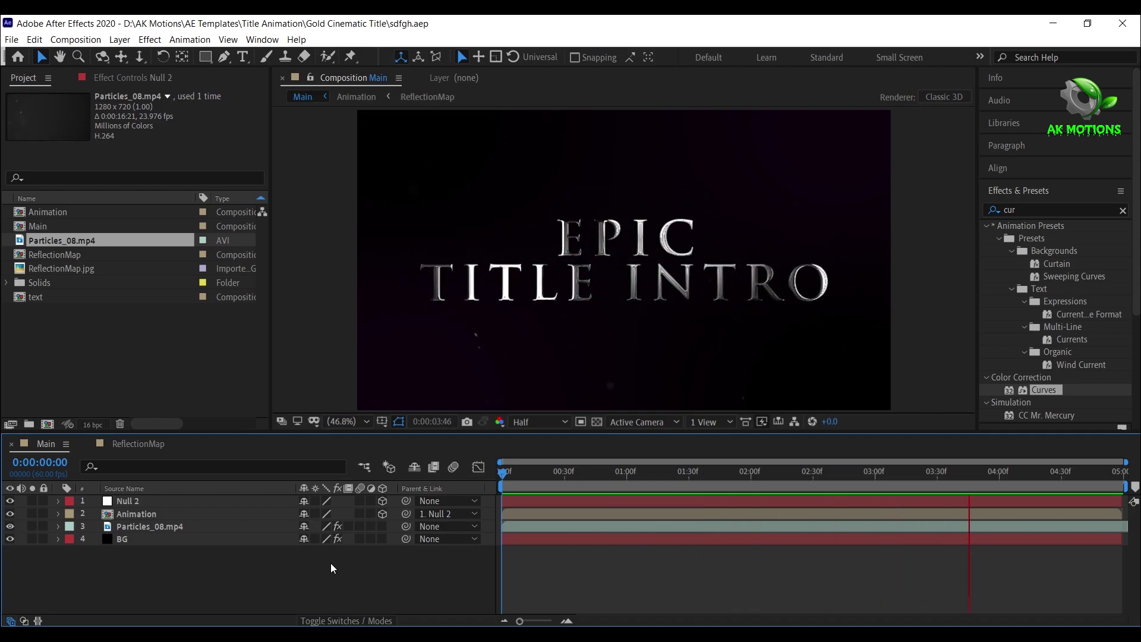
click(567, 480)
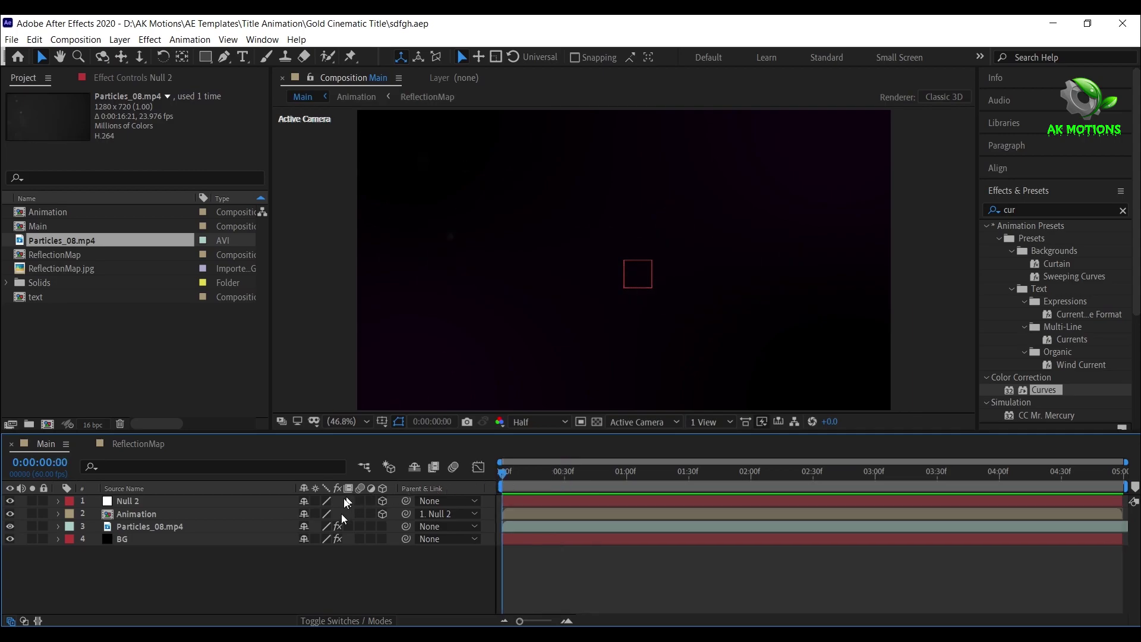
Open the text comp and start editing the EPIC TITLE INTRO text layer
click(99, 346)
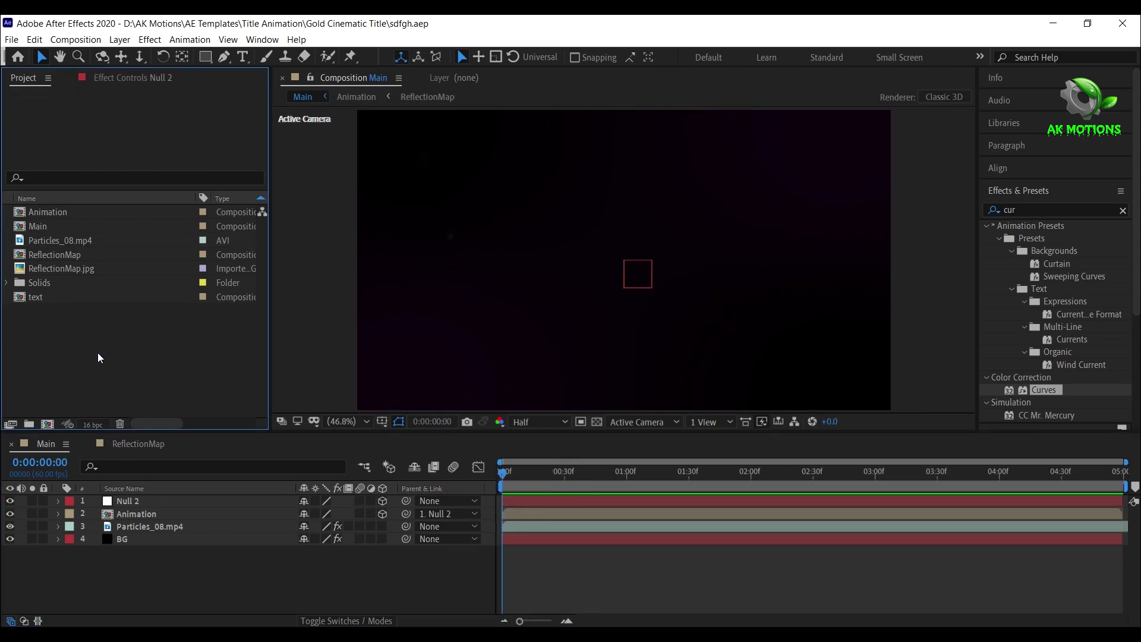
double_click(53, 301)
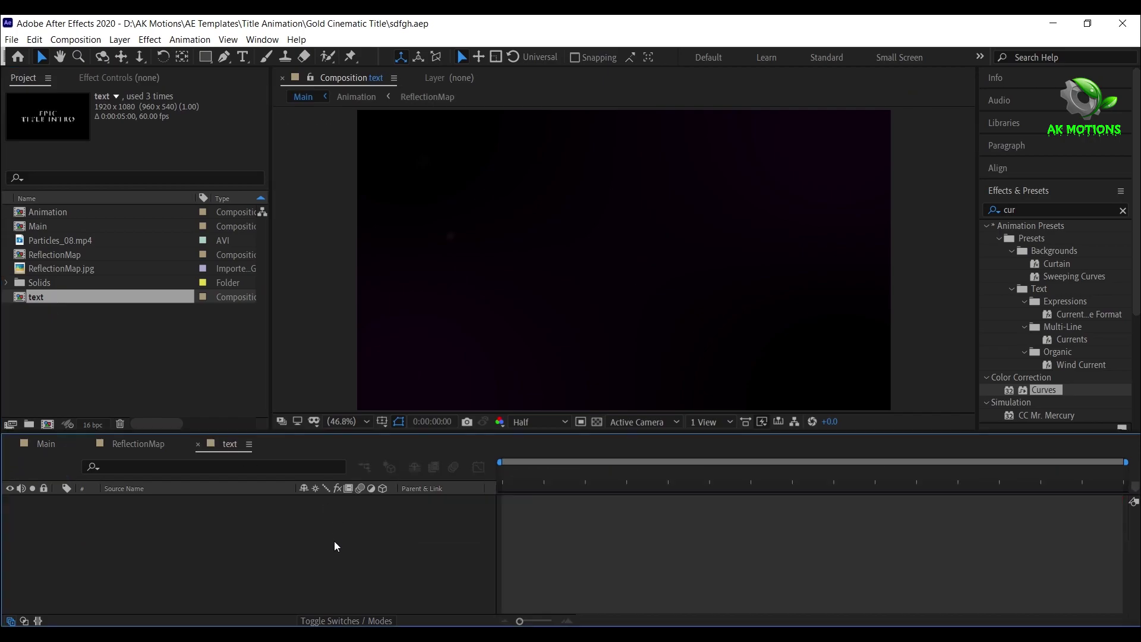
click(571, 480)
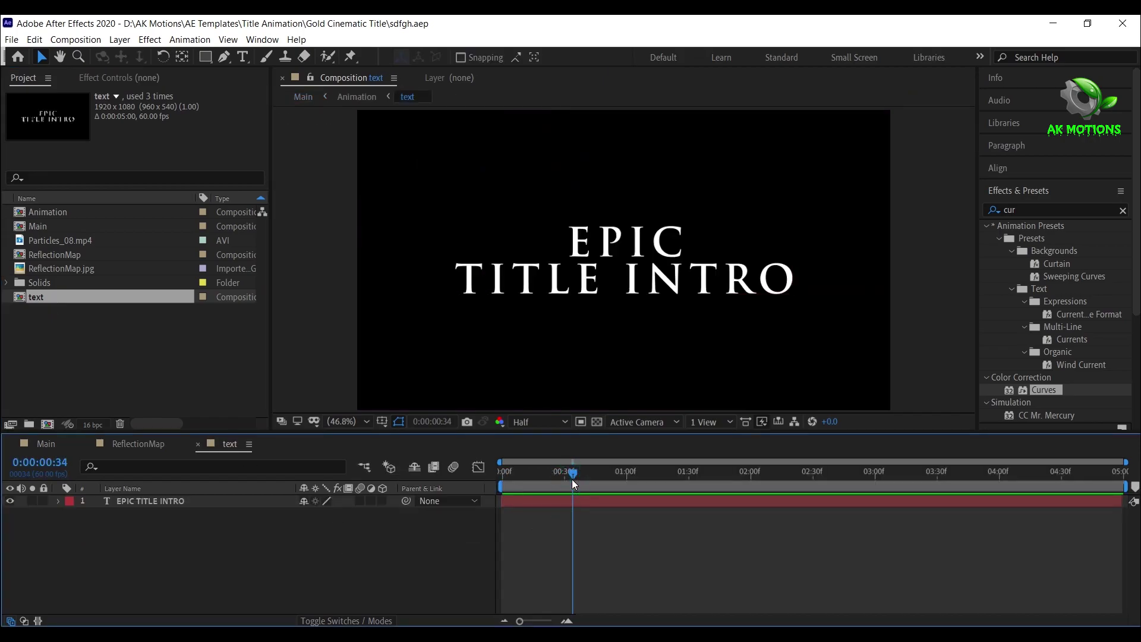
double_click(167, 500)
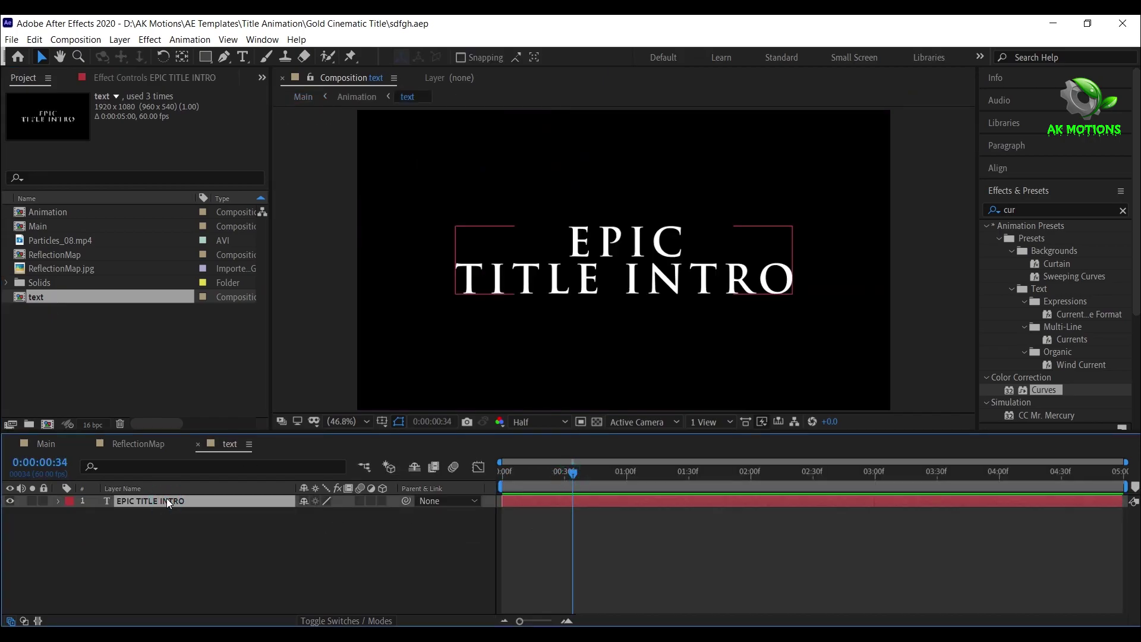
Replace EPIC with 'Free' and the TITLE INTRO line with 'Template'
click(675, 242)
double_click(642, 246)
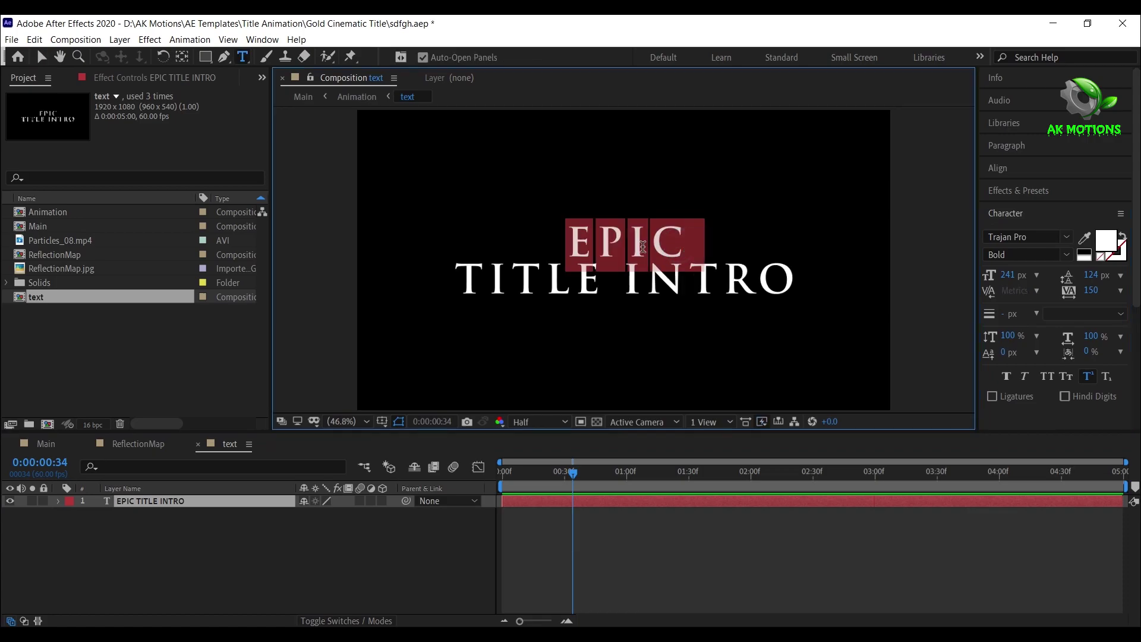
key(shift+Left)
text(Free)
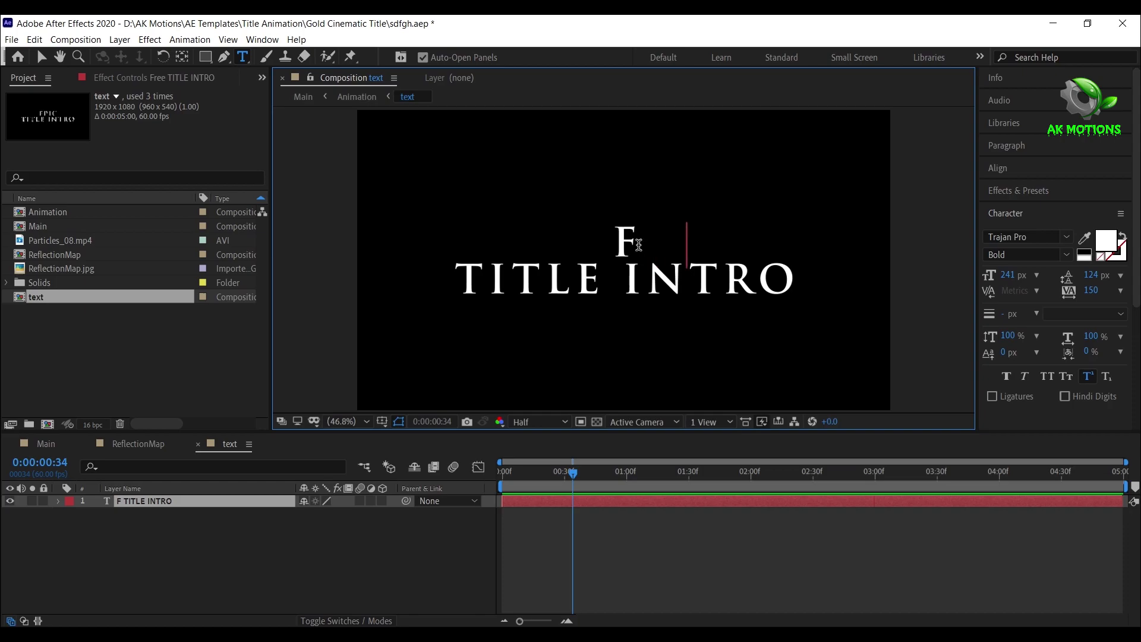
double_click(613, 285)
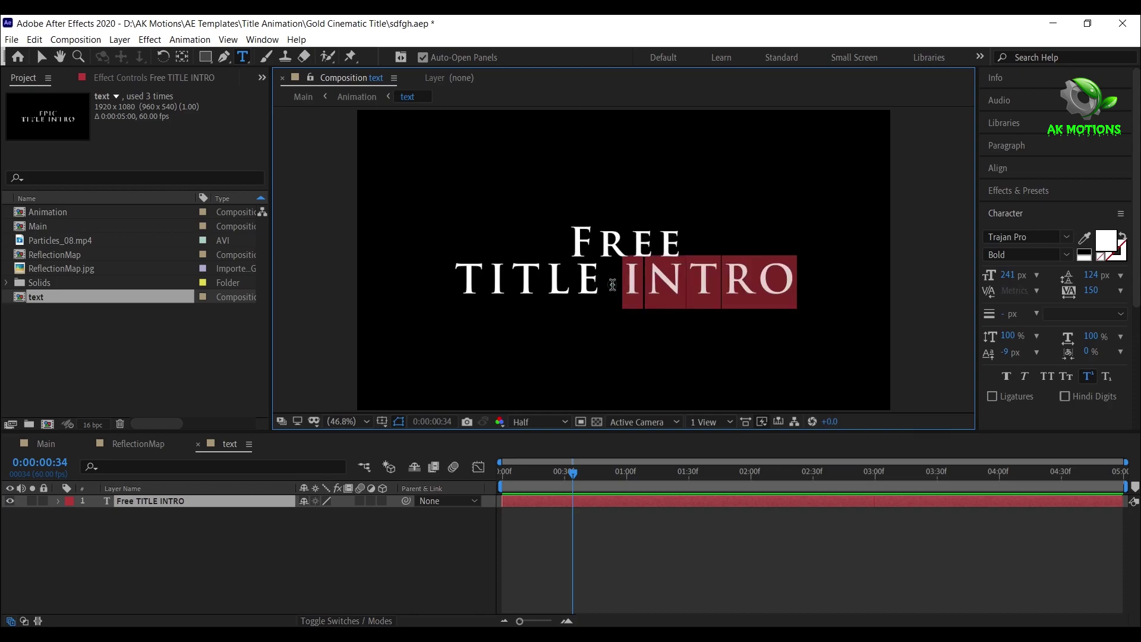
triple_click(613, 285)
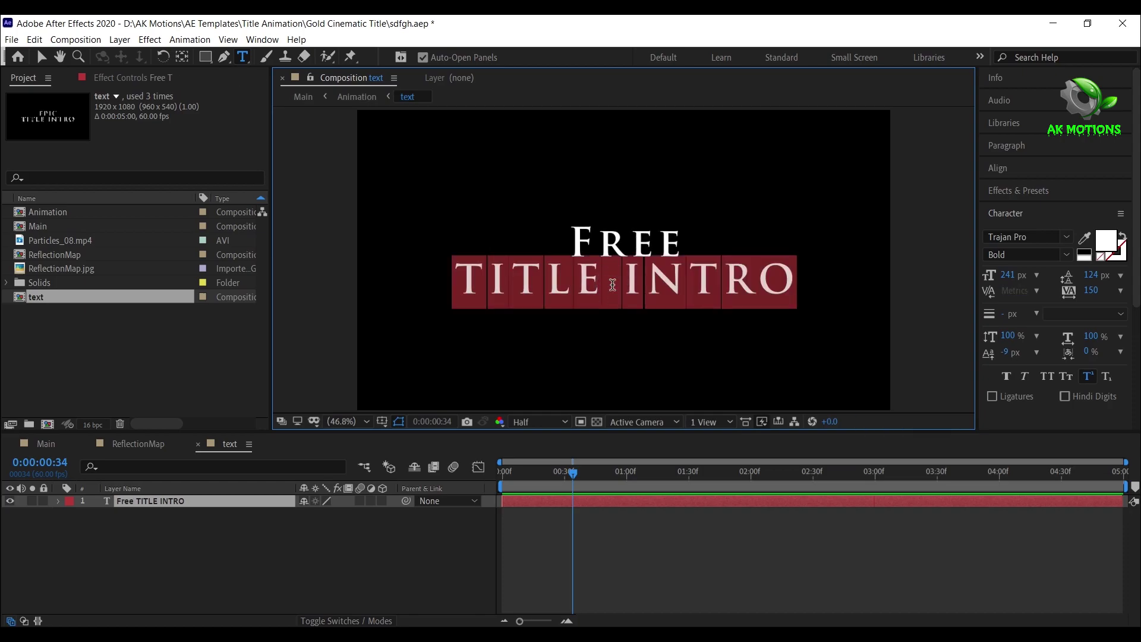
text(Tem)
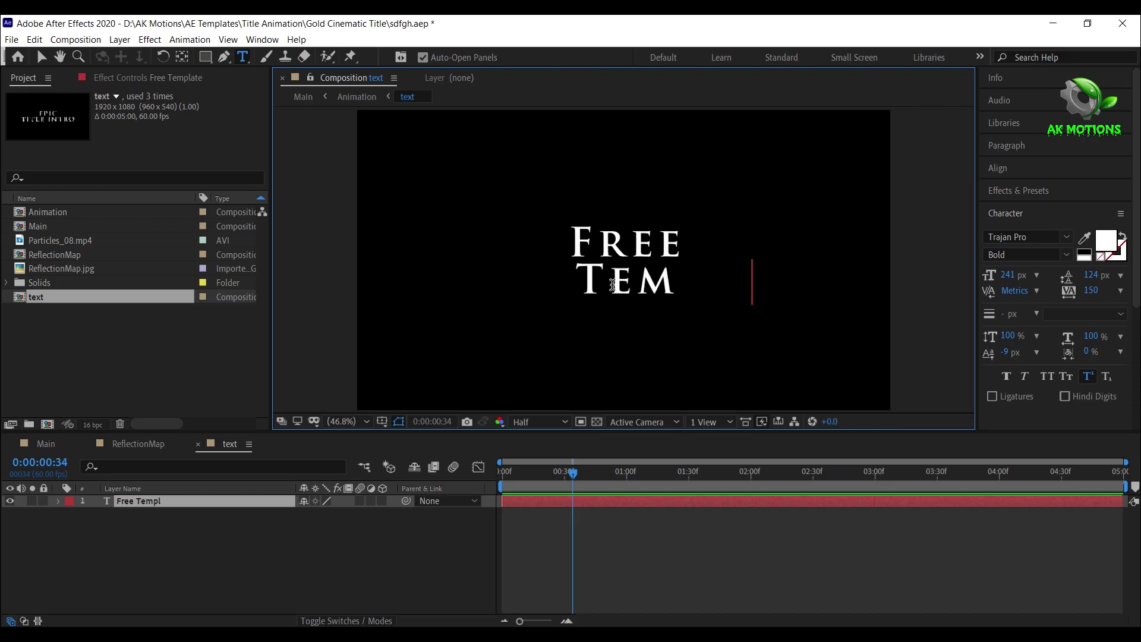
text(plate)
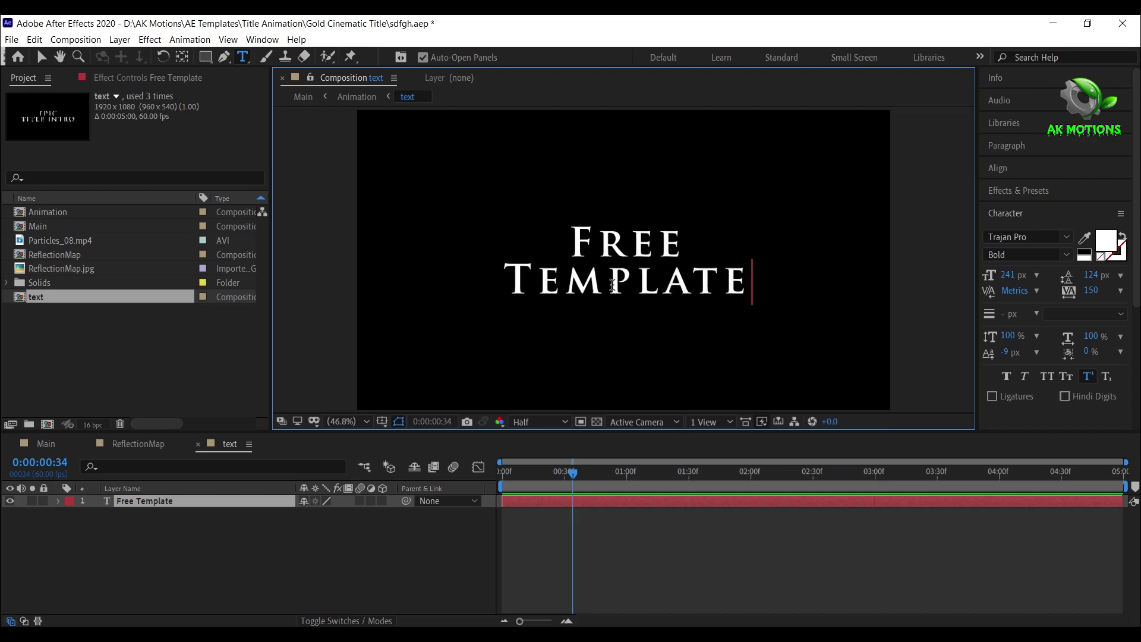
click(297, 551)
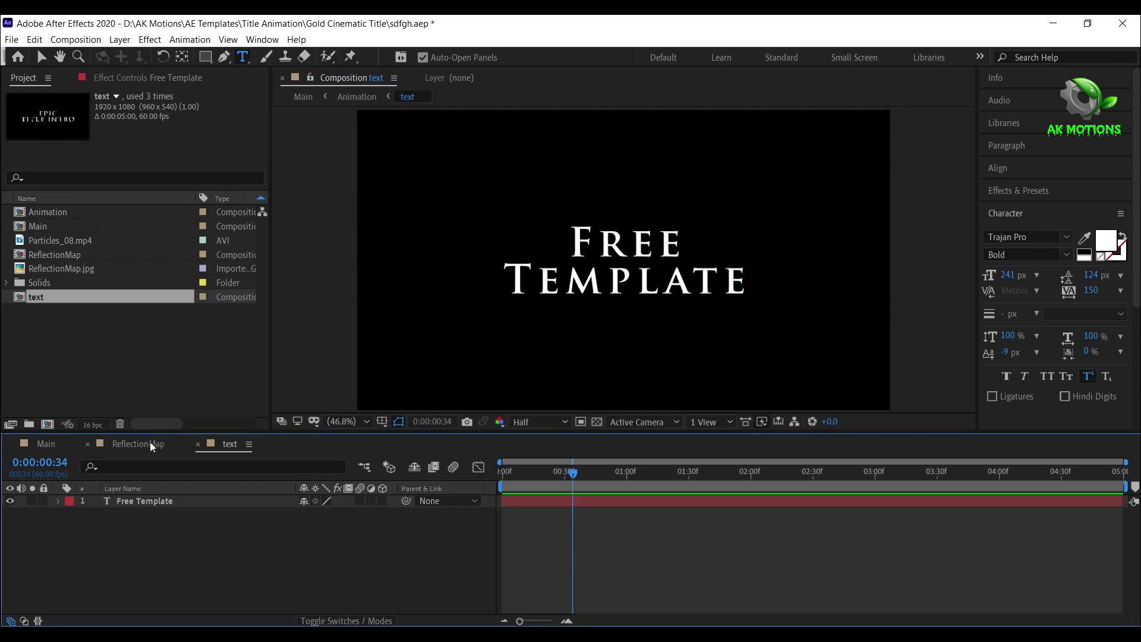
Open the Animation precomp at 0:00:01:24 and select the top glowing text layer
click(128, 451)
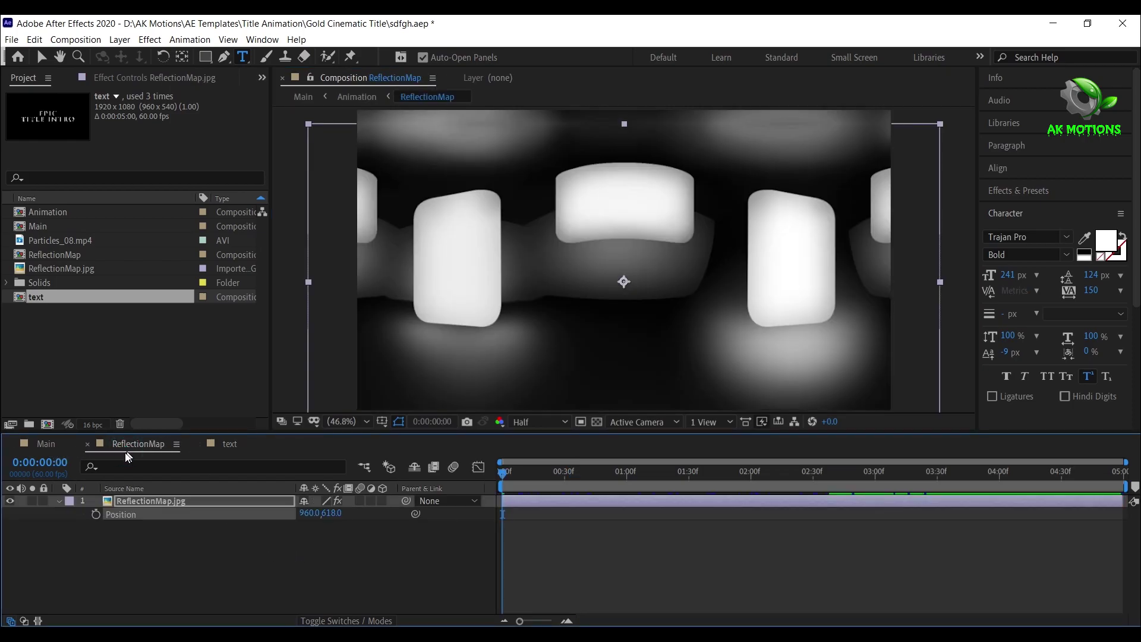
click(59, 449)
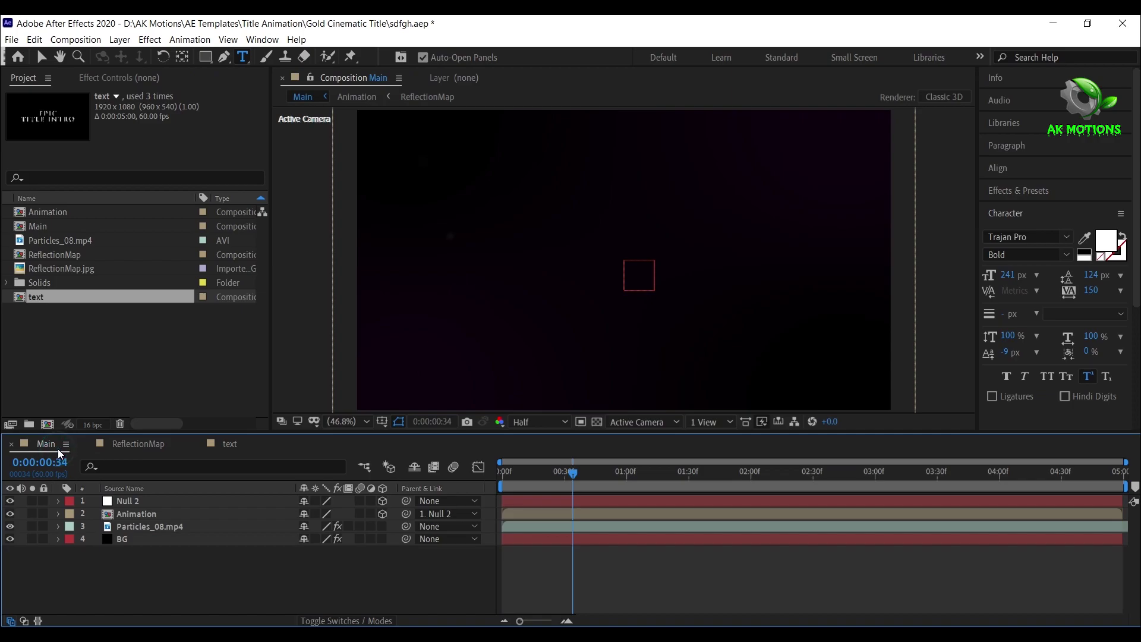
click(145, 514)
double_click(145, 515)
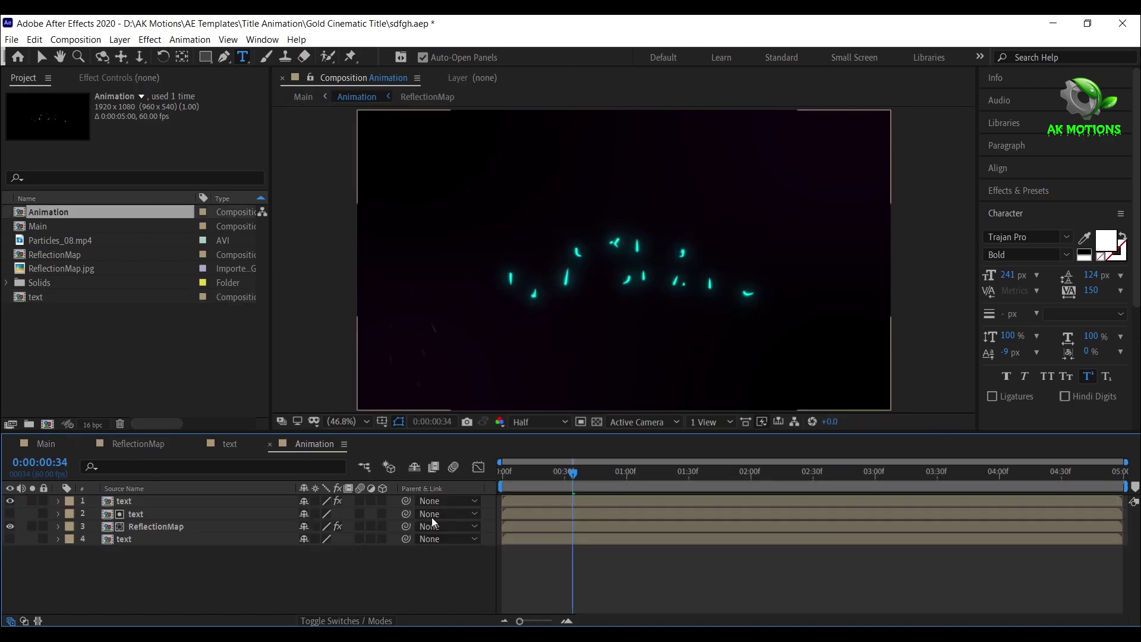
click(676, 481)
click(156, 527)
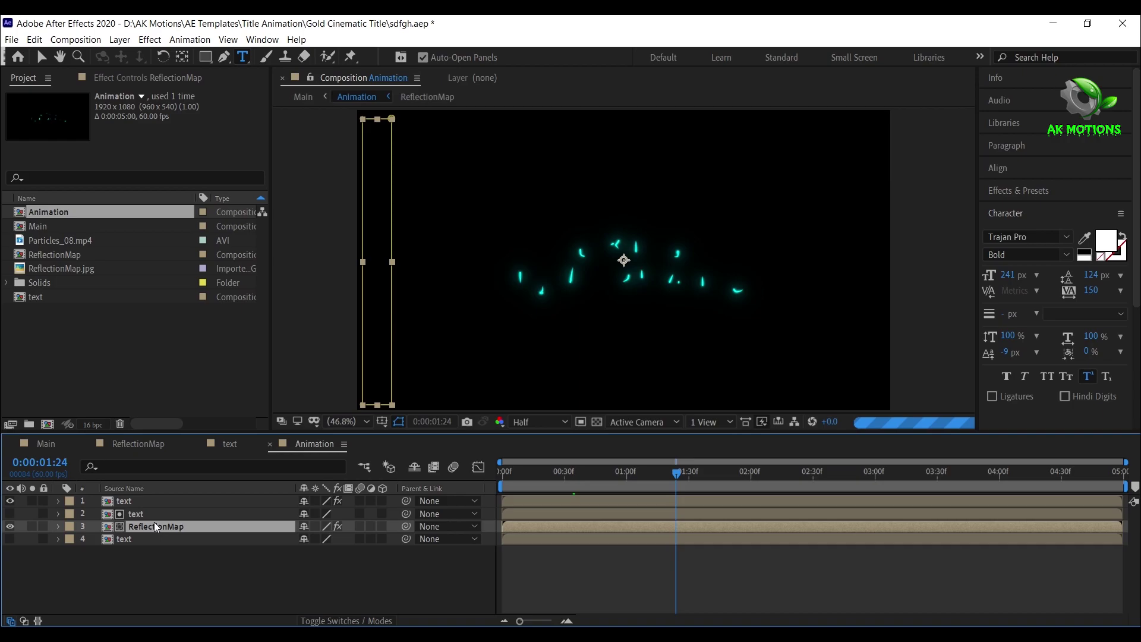
click(148, 501)
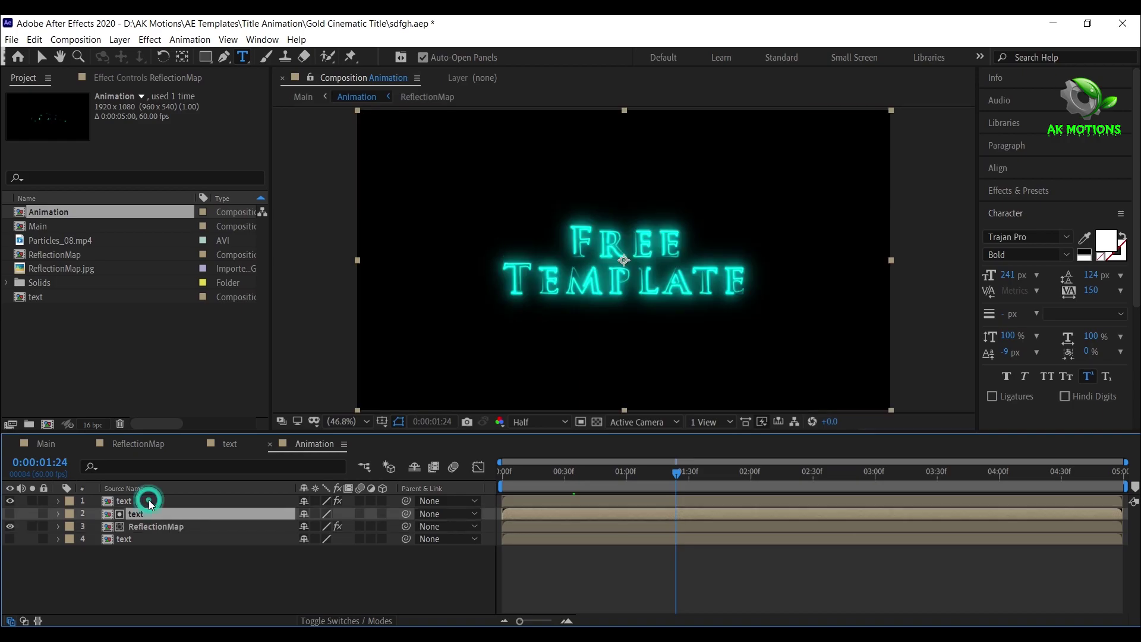
Set the Vegas stroke colour to white FFFFFF and return to the Main comp
click(155, 80)
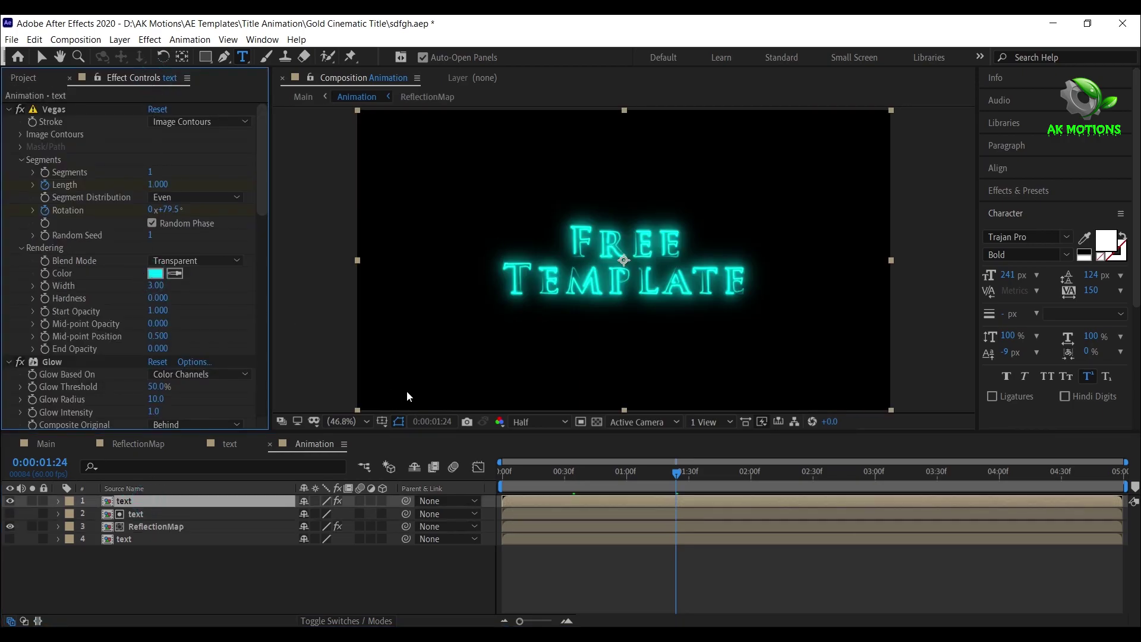
click(155, 273)
drag(412, 288, 406, 265)
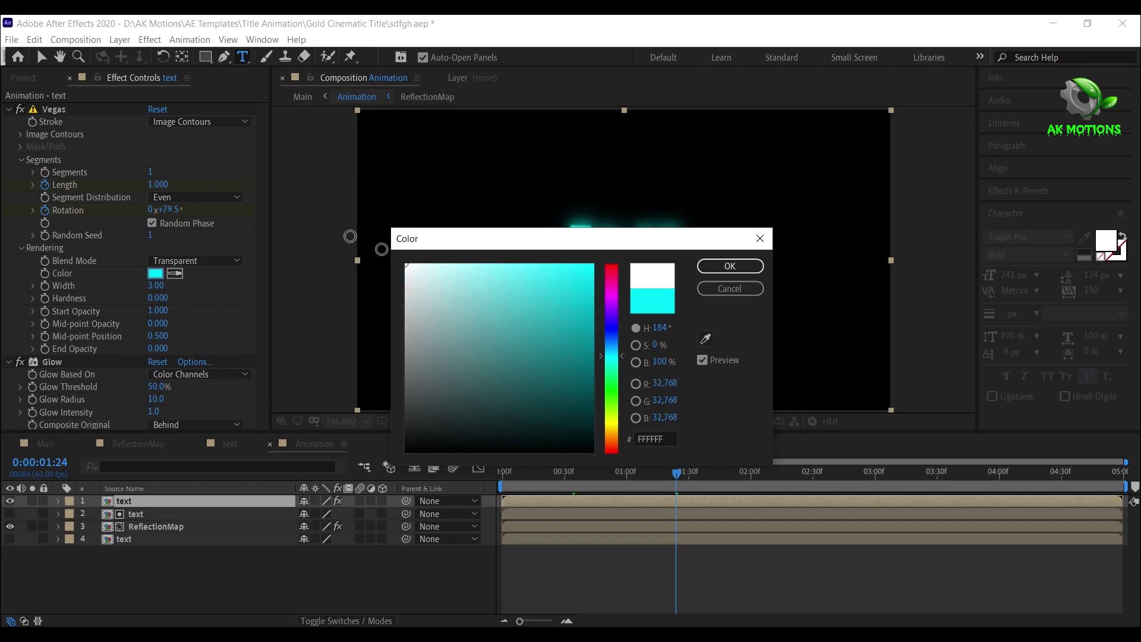
click(730, 266)
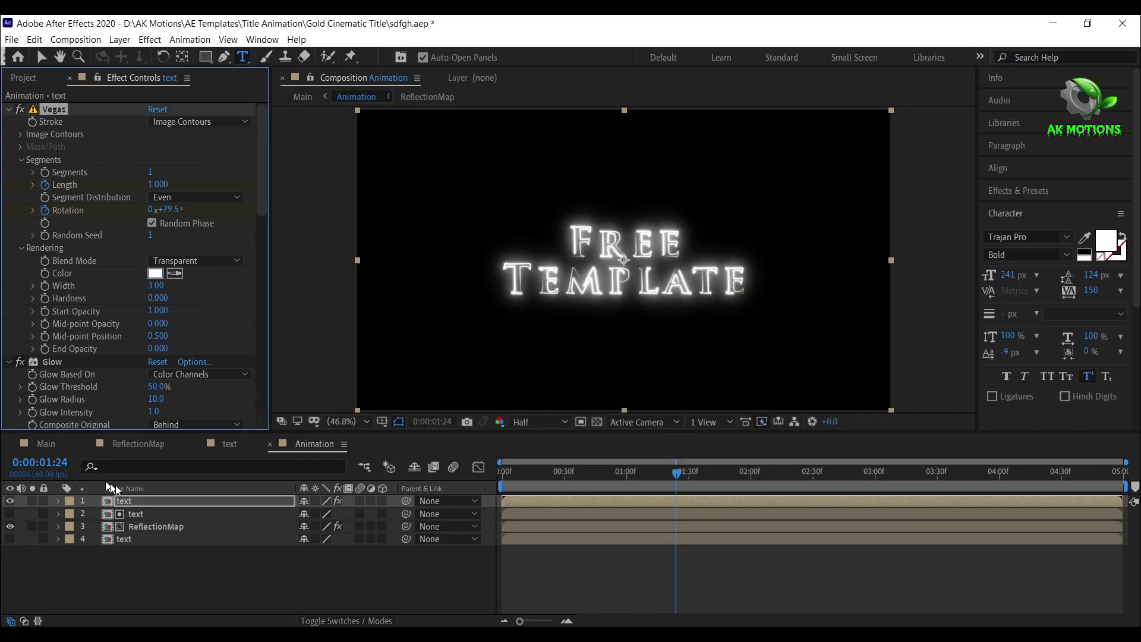
click(40, 440)
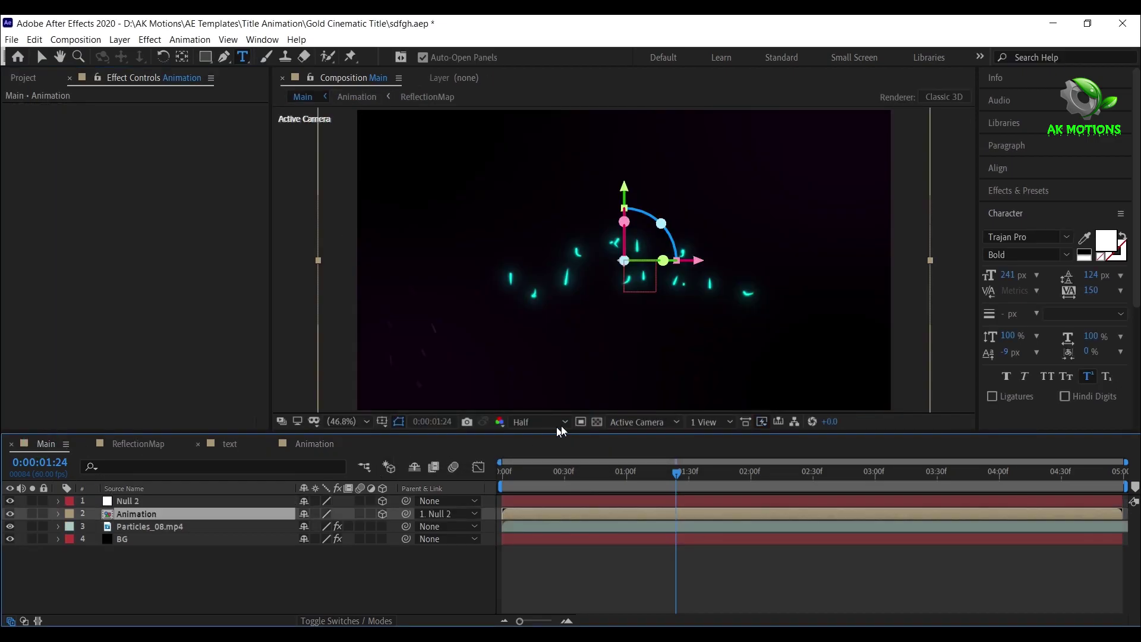
Play the Main comp from frame zero to watch the glowing metallic 'FREE TEMPLATE' reveal over the particles
key(Home)
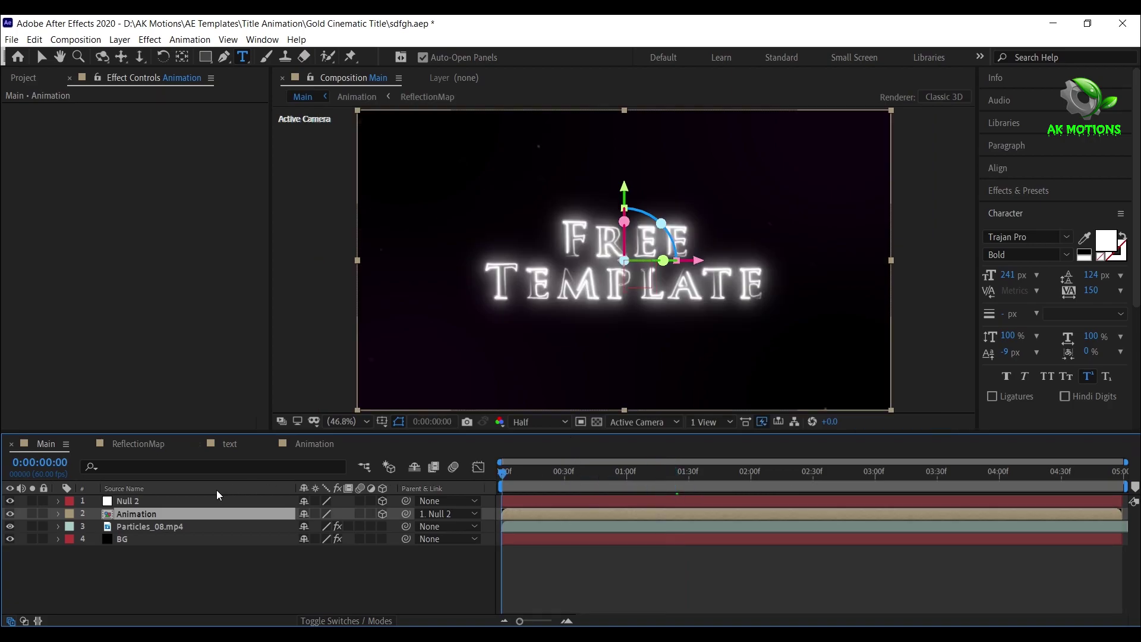
click(344, 593)
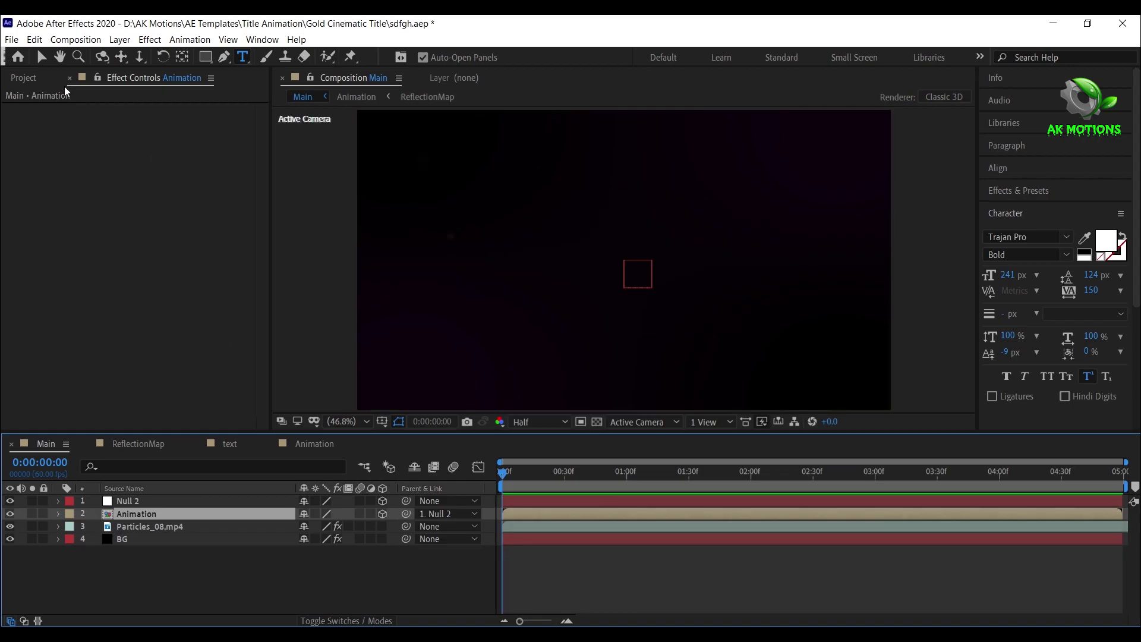
click(29, 77)
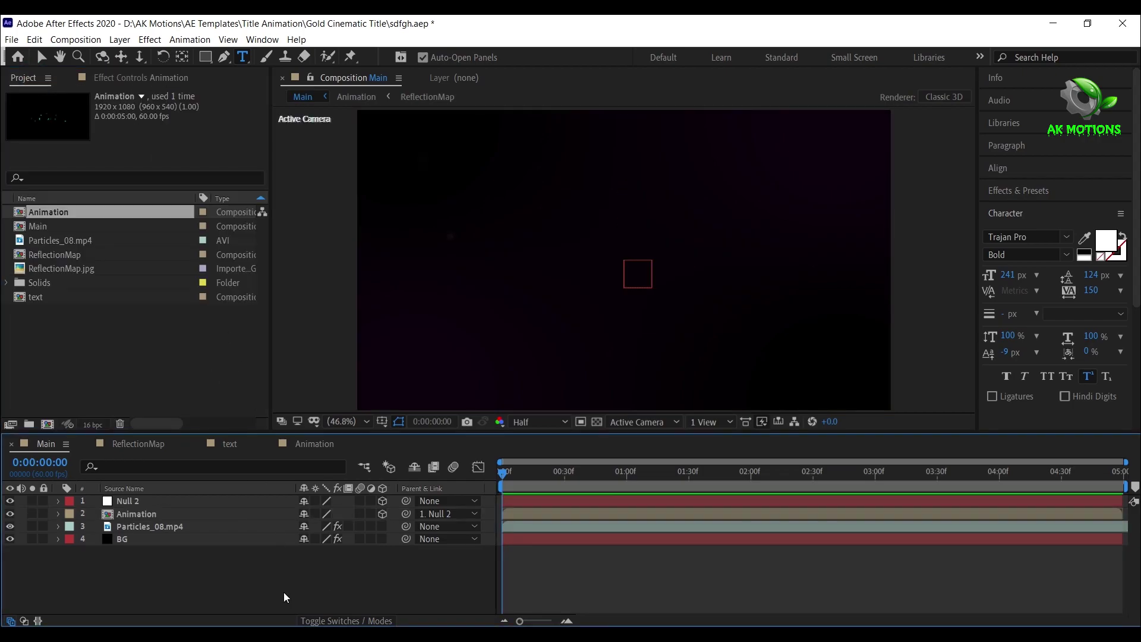
key(space)
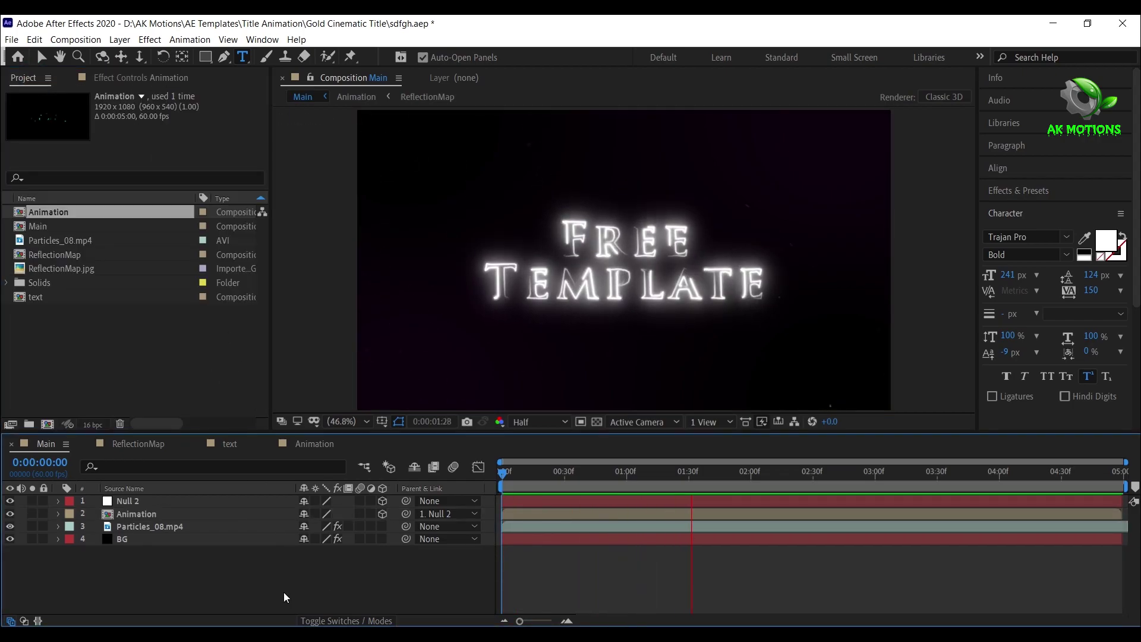